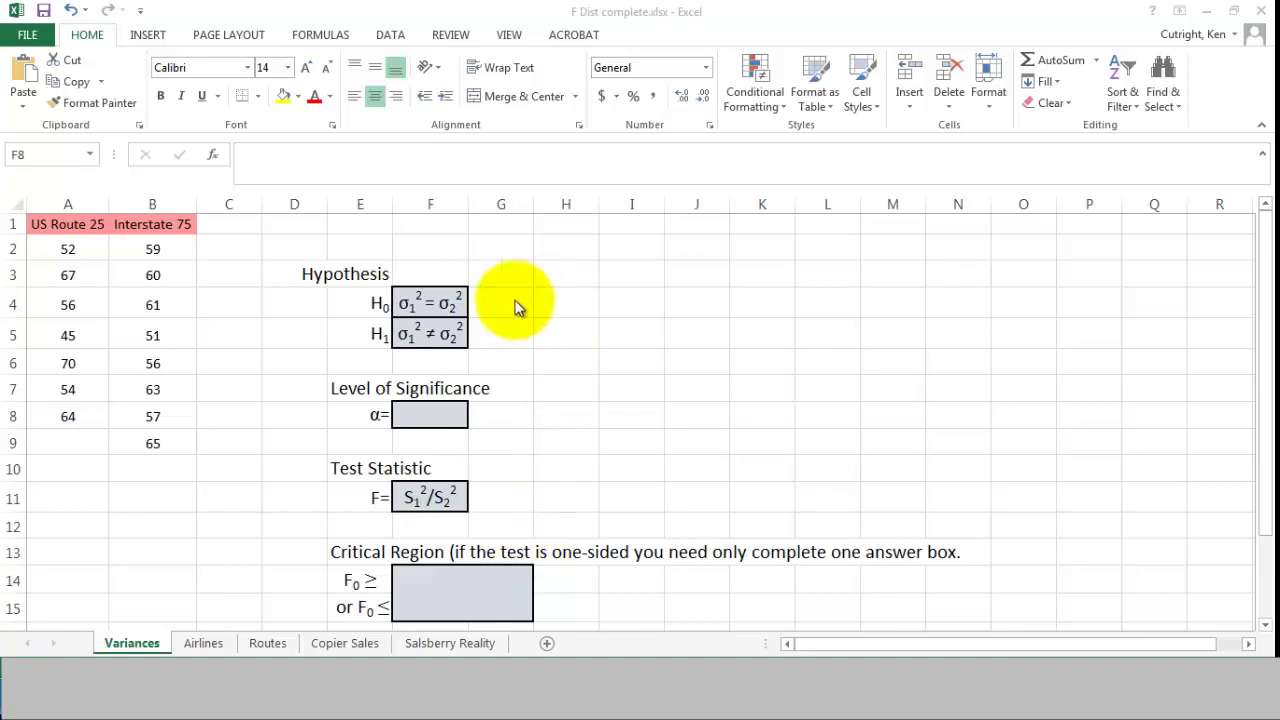
# - Enter .10 as the level of significance α in cell F8
pyautogui.click(439, 409)
pyautogui.write('.10')
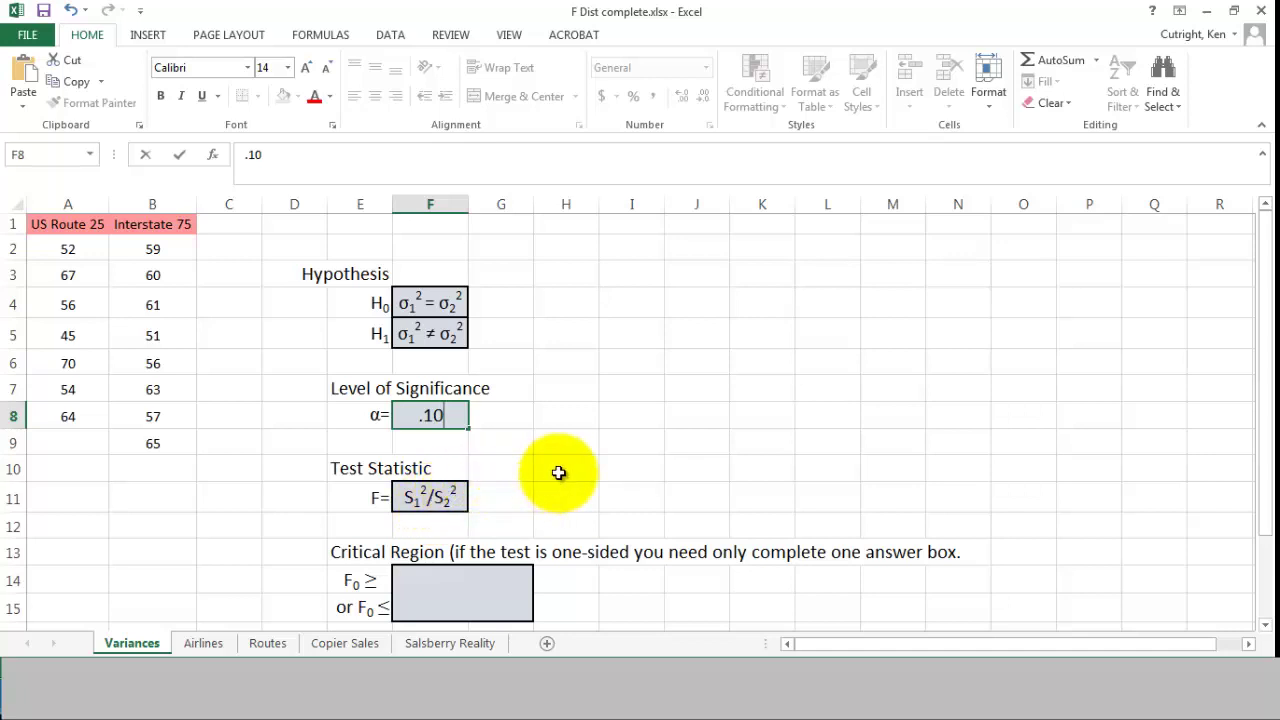
pyautogui.click(671, 389)
# - Set up an F-Test Two-Sample for Variances with variable ranges A1:A8 and B1:B9, treating the first row as labels
pyautogui.click(389, 38)
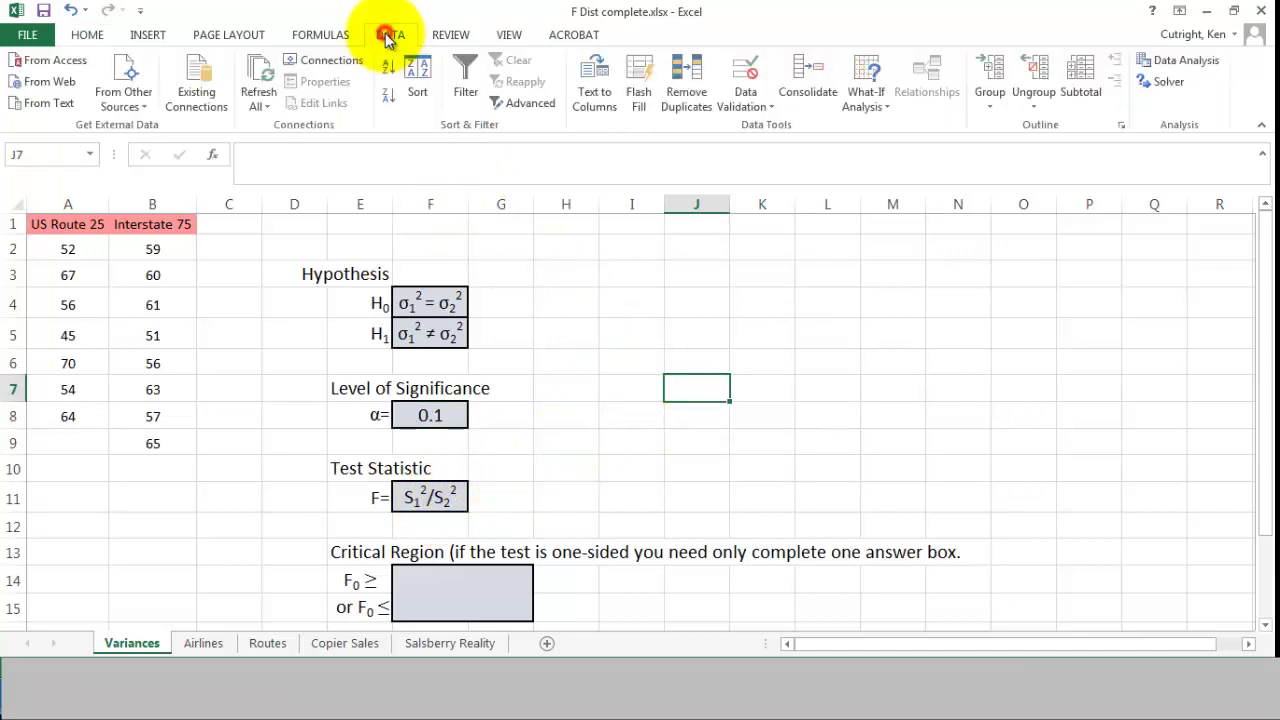
pyautogui.click(1170, 62)
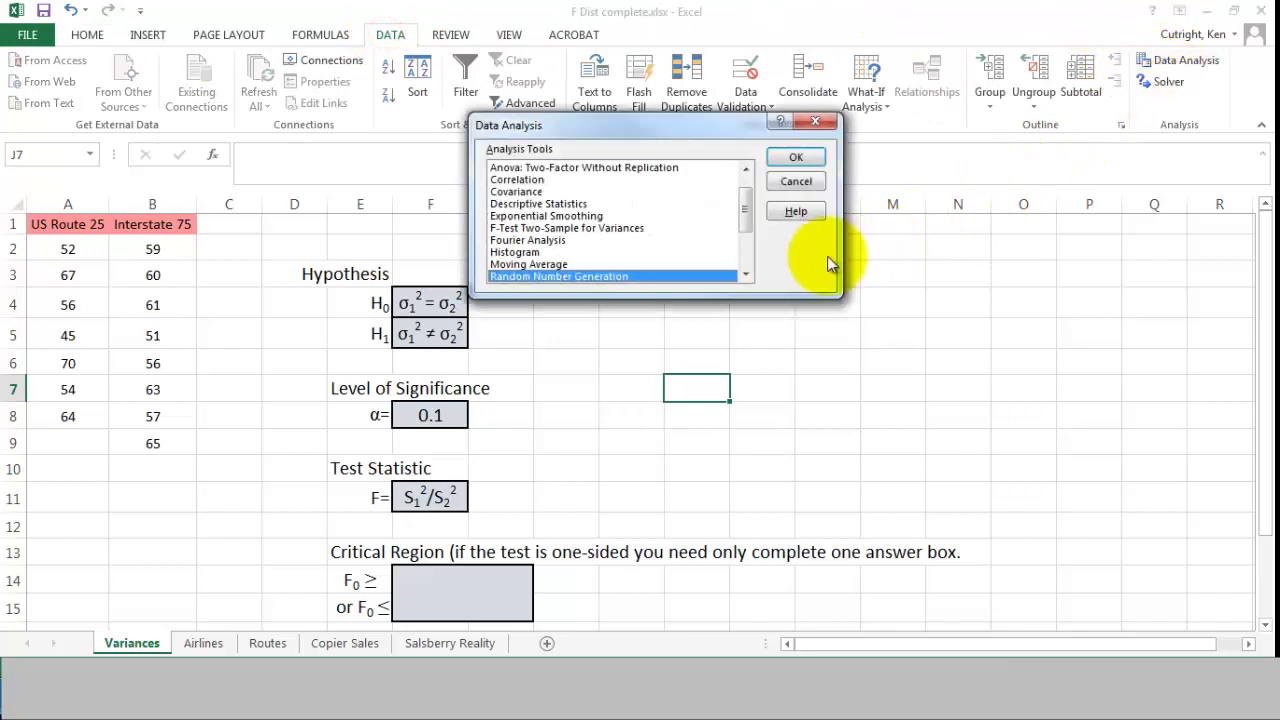
pyautogui.click(563, 228)
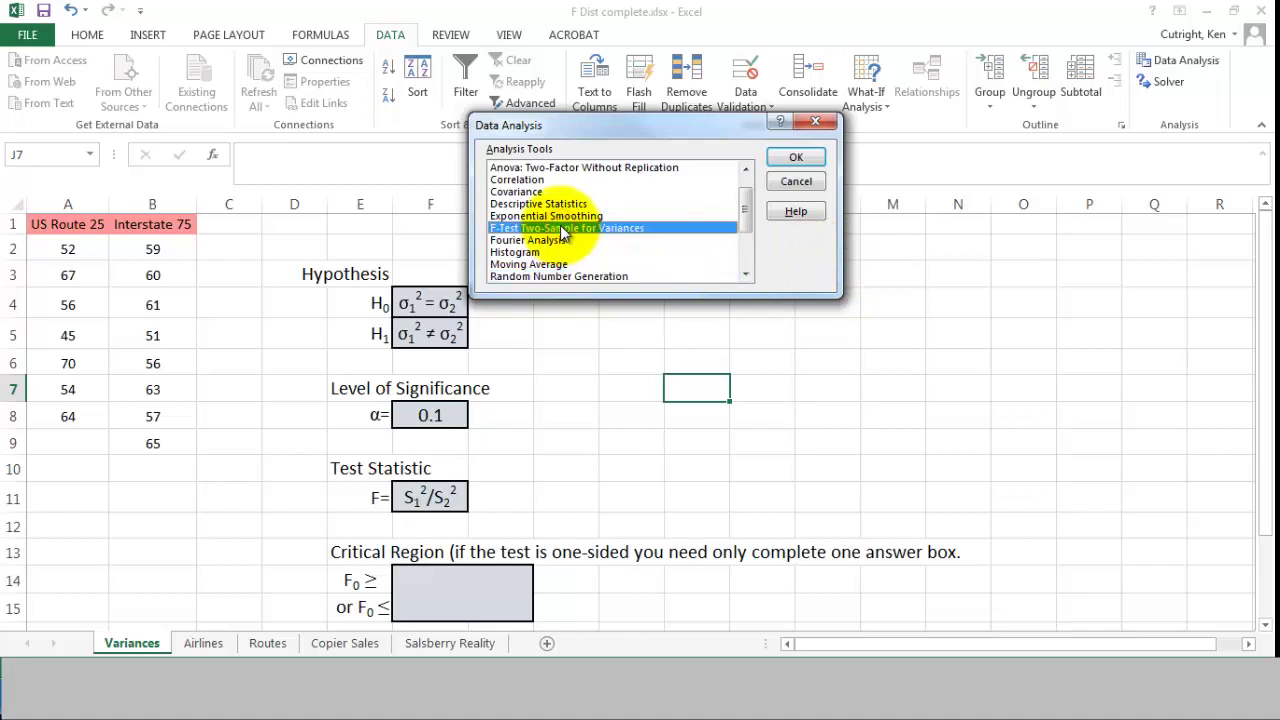
pyautogui.click(790, 158)
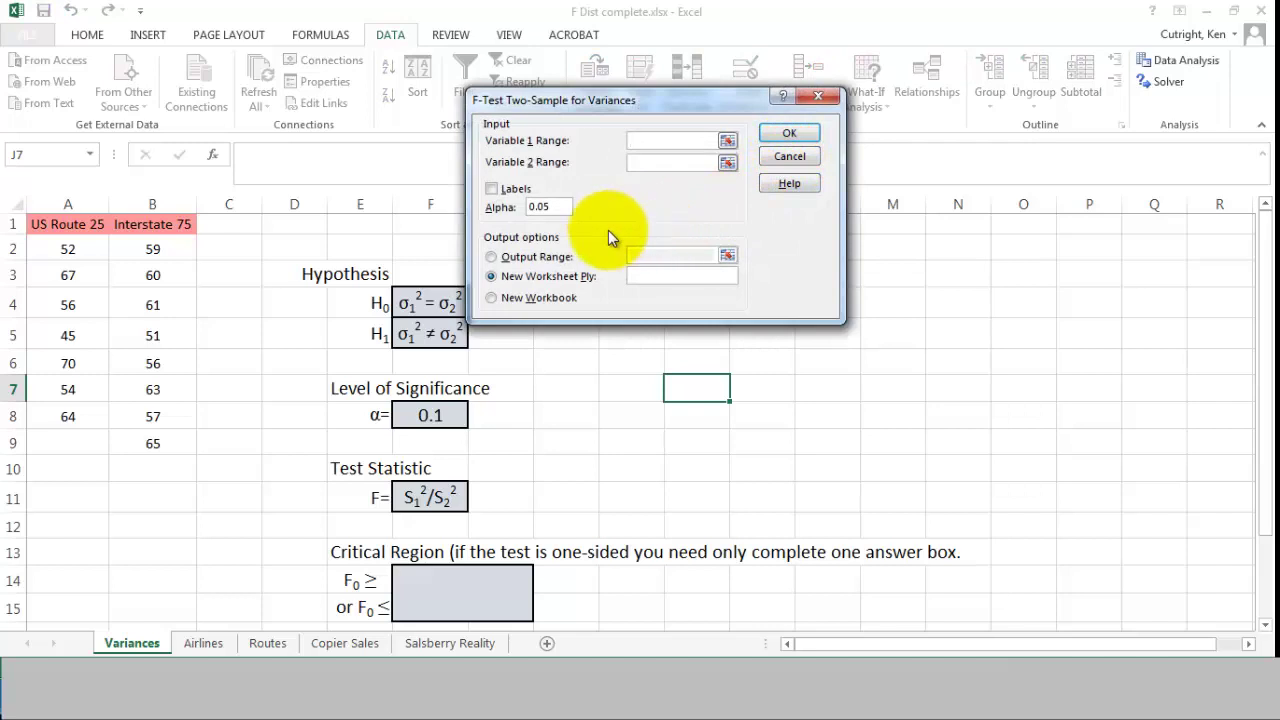
pyautogui.moveTo(57, 219); pyautogui.dragTo(62, 416)
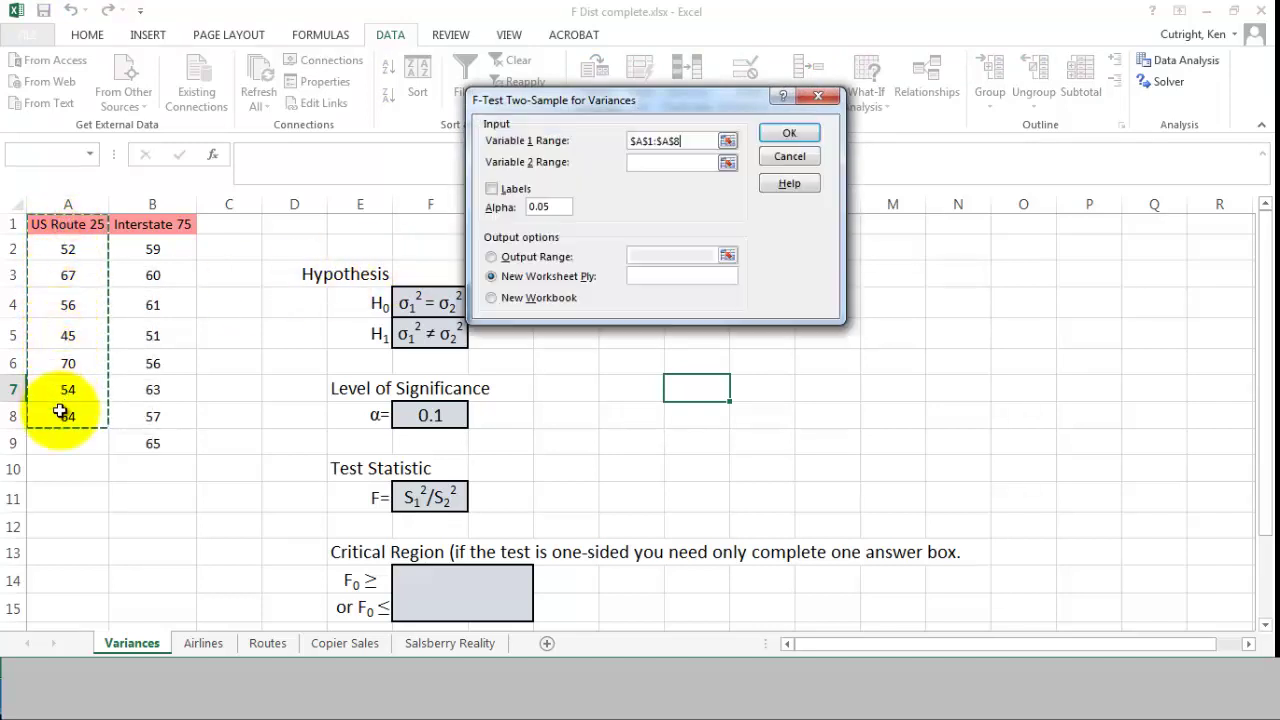
pyautogui.click(644, 166)
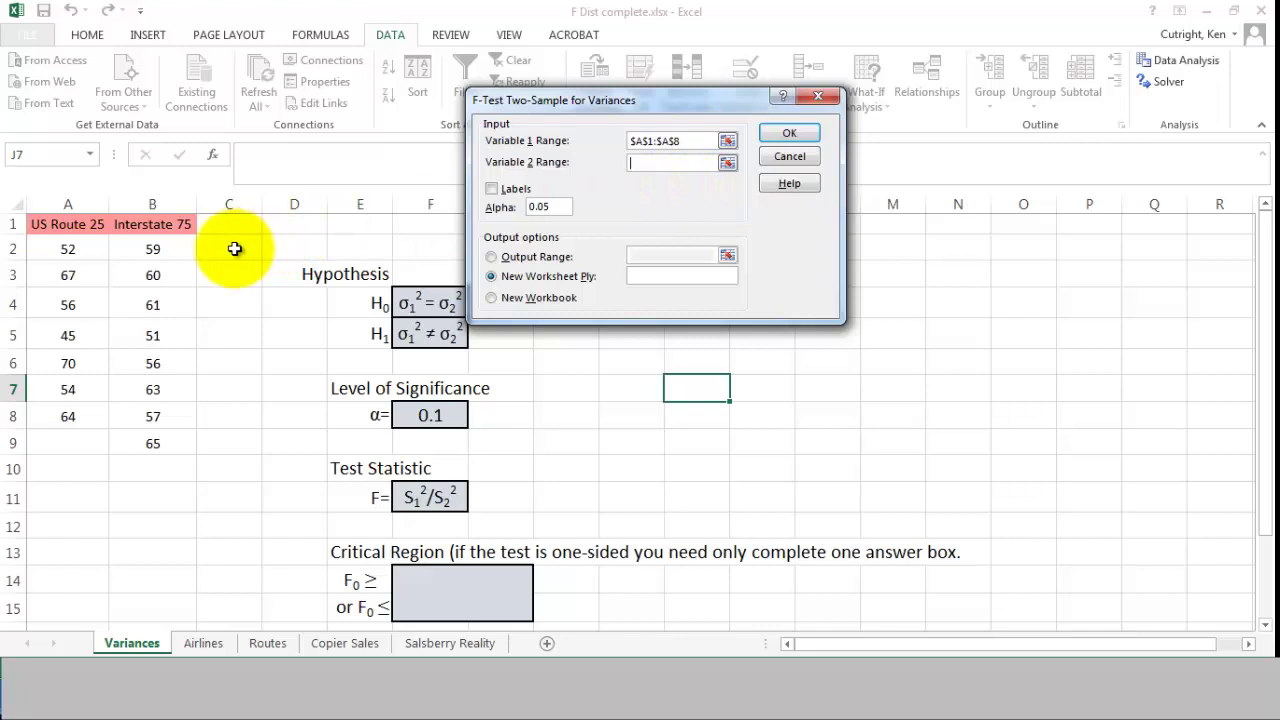
pyautogui.moveTo(151, 223); pyautogui.dragTo(152, 441)
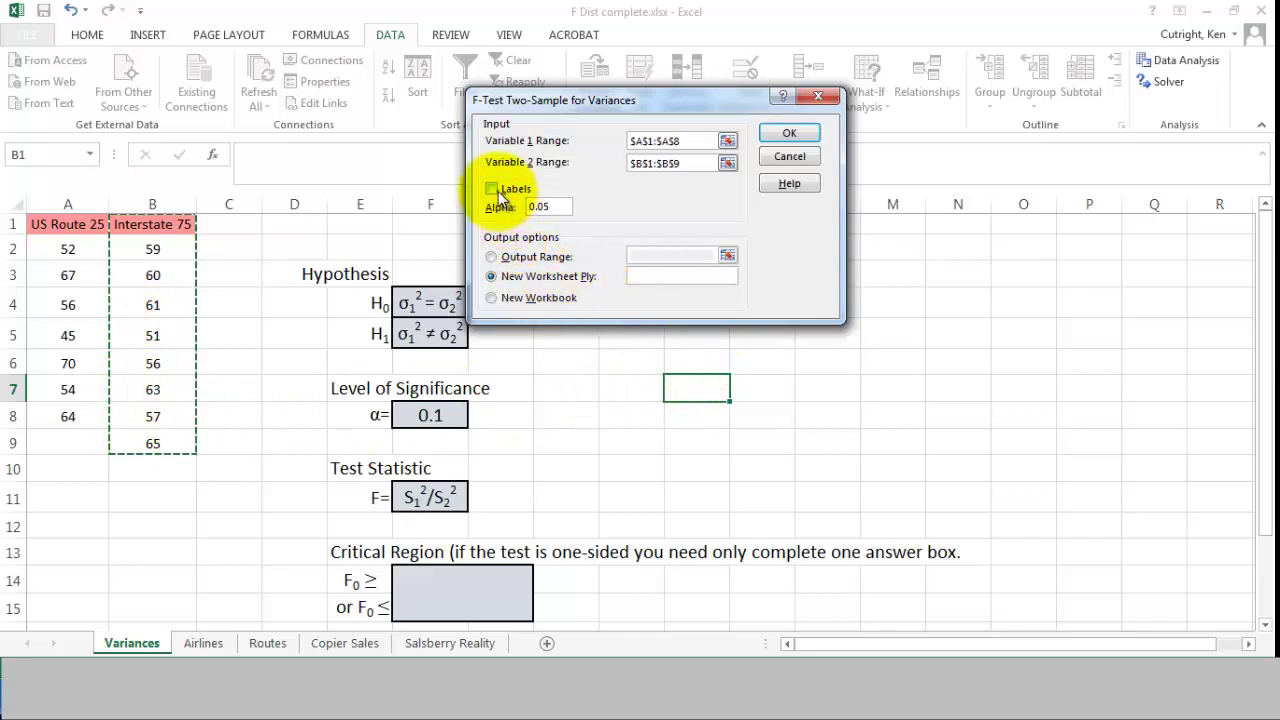
pyautogui.click(492, 189)
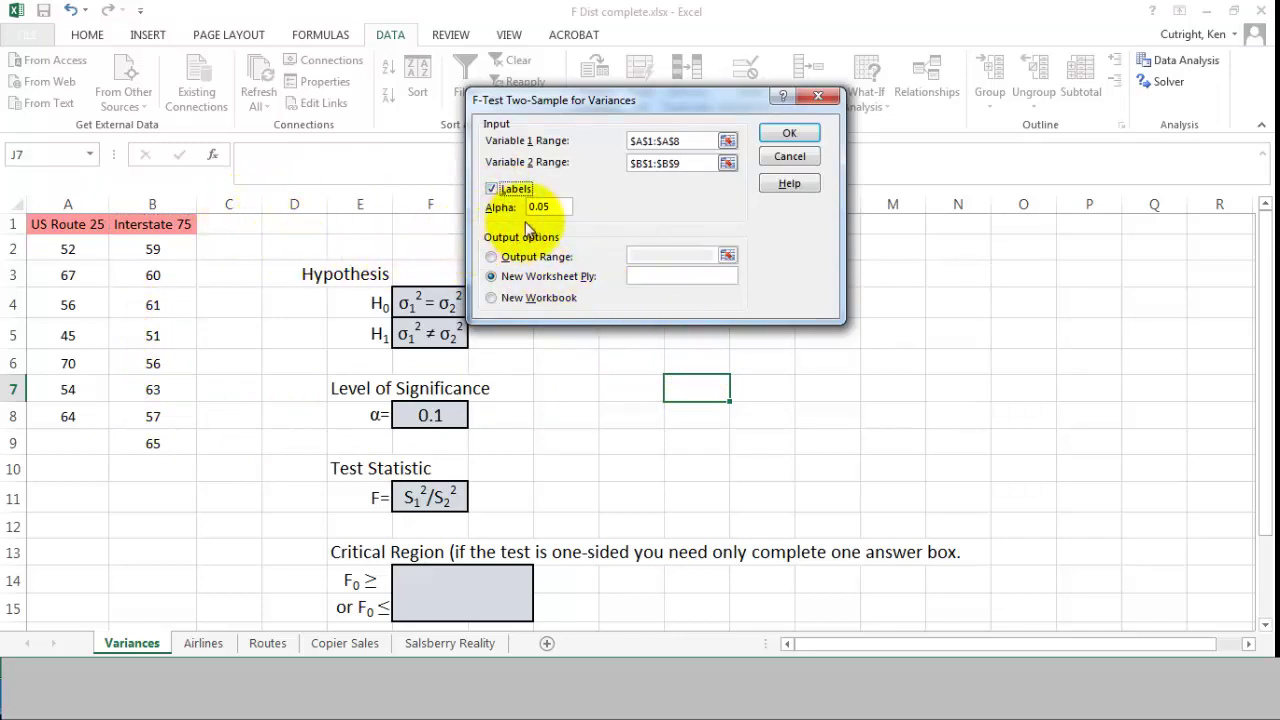
# - Set the F-test's alpha to 0.10
pyautogui.click(556, 205)
pyautogui.press('BackSpace')
pyautogui.press('BackSpace')
pyautogui.write('10')
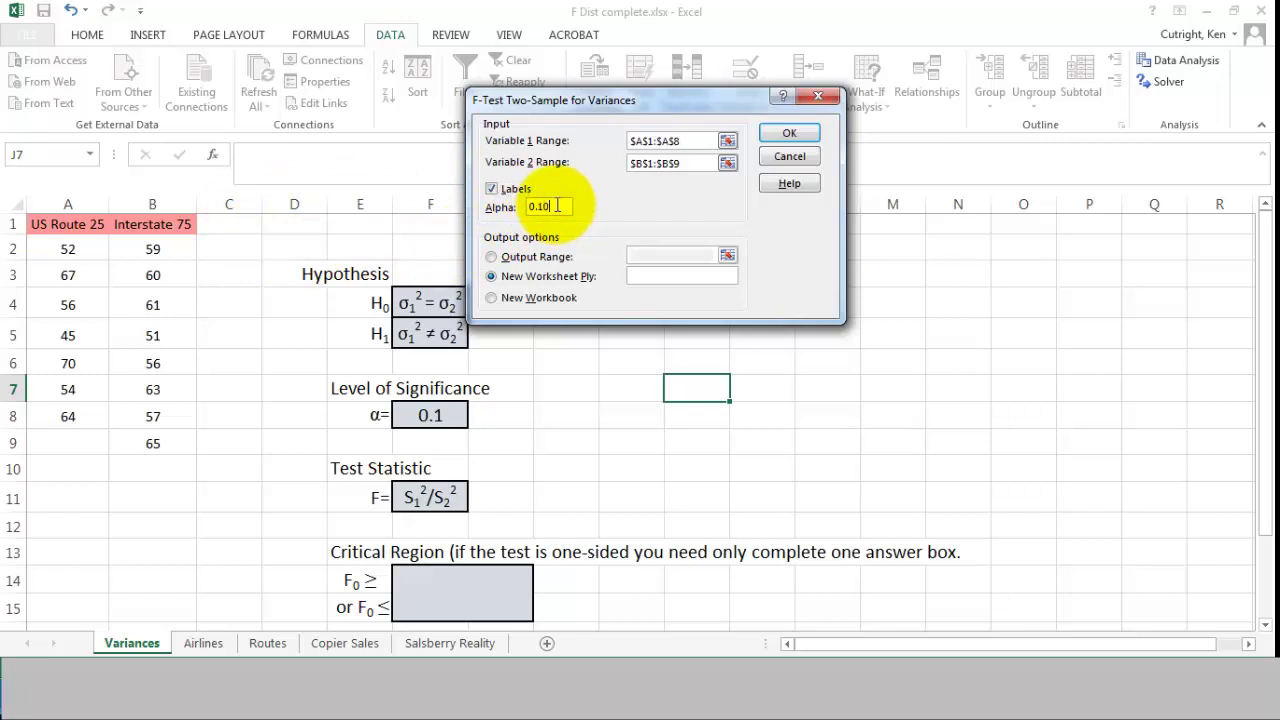
# - Output the F-test results on the current sheet starting at O2, and widen column O to fit the row labels
pyautogui.click(493, 257)
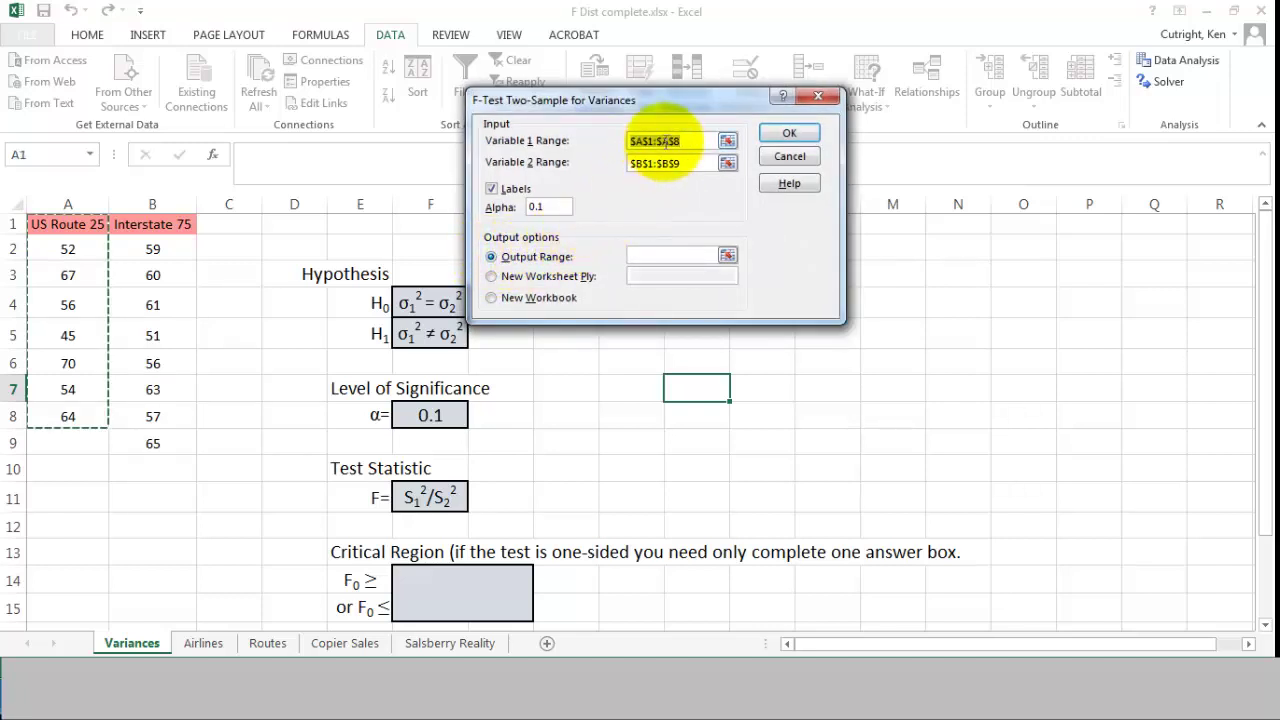
pyautogui.click(645, 258)
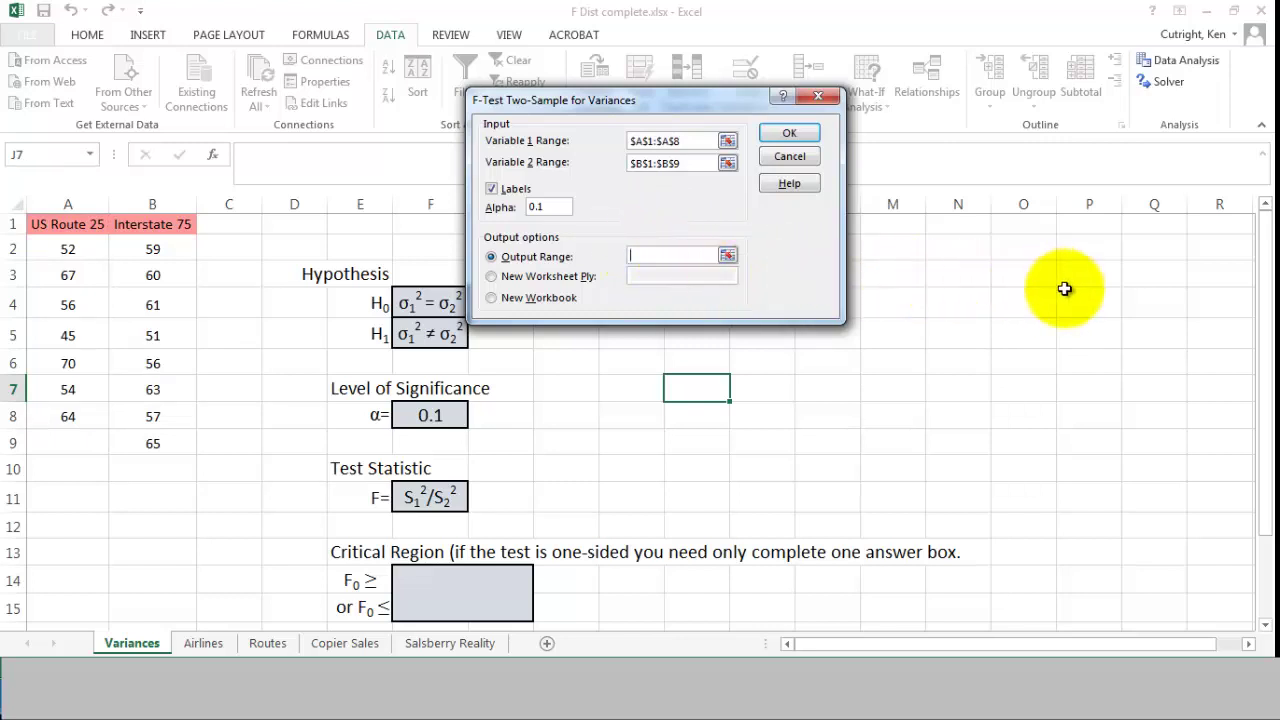
pyautogui.click(1029, 257)
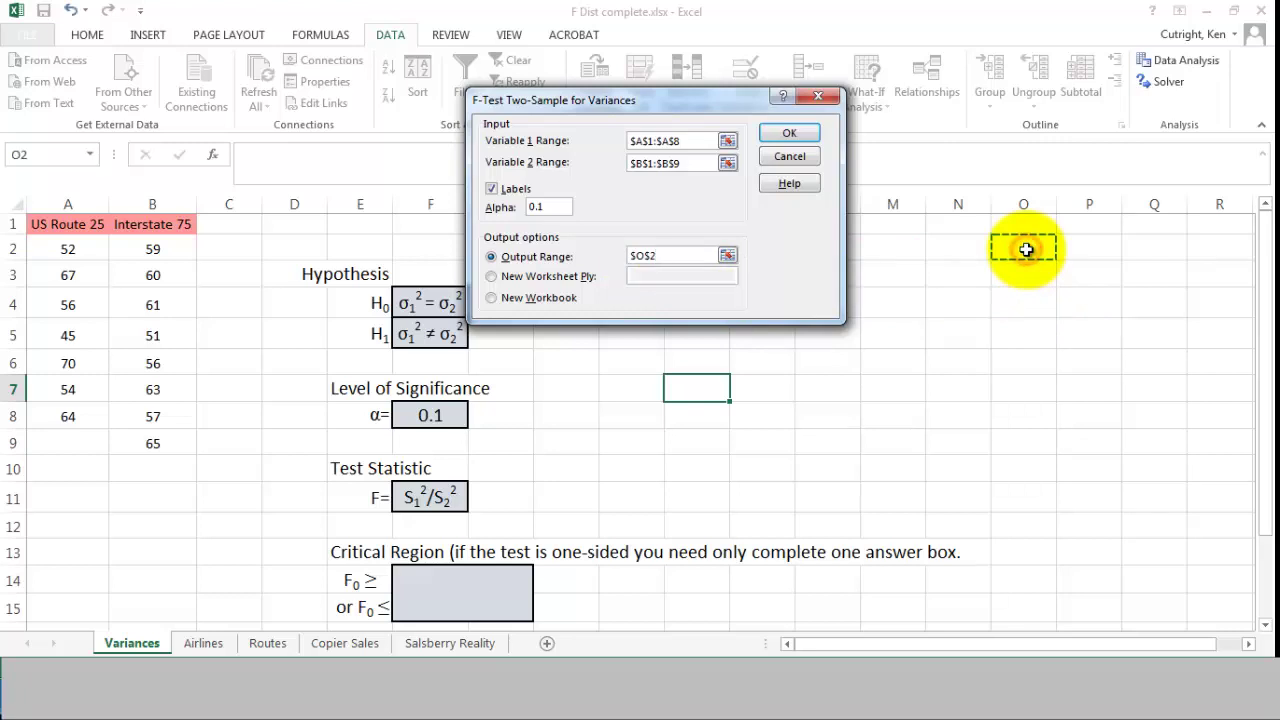
pyautogui.click(791, 133)
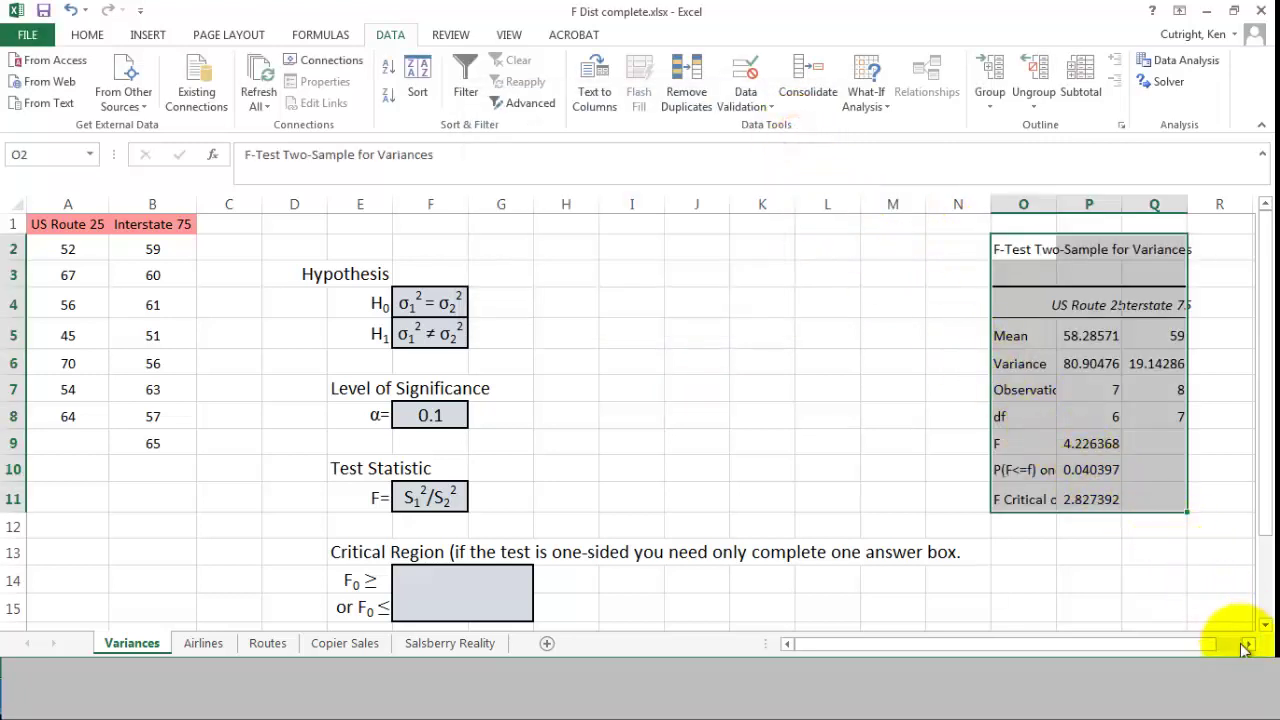
pyautogui.moveTo(1056, 204); pyautogui.dragTo(1093, 206)
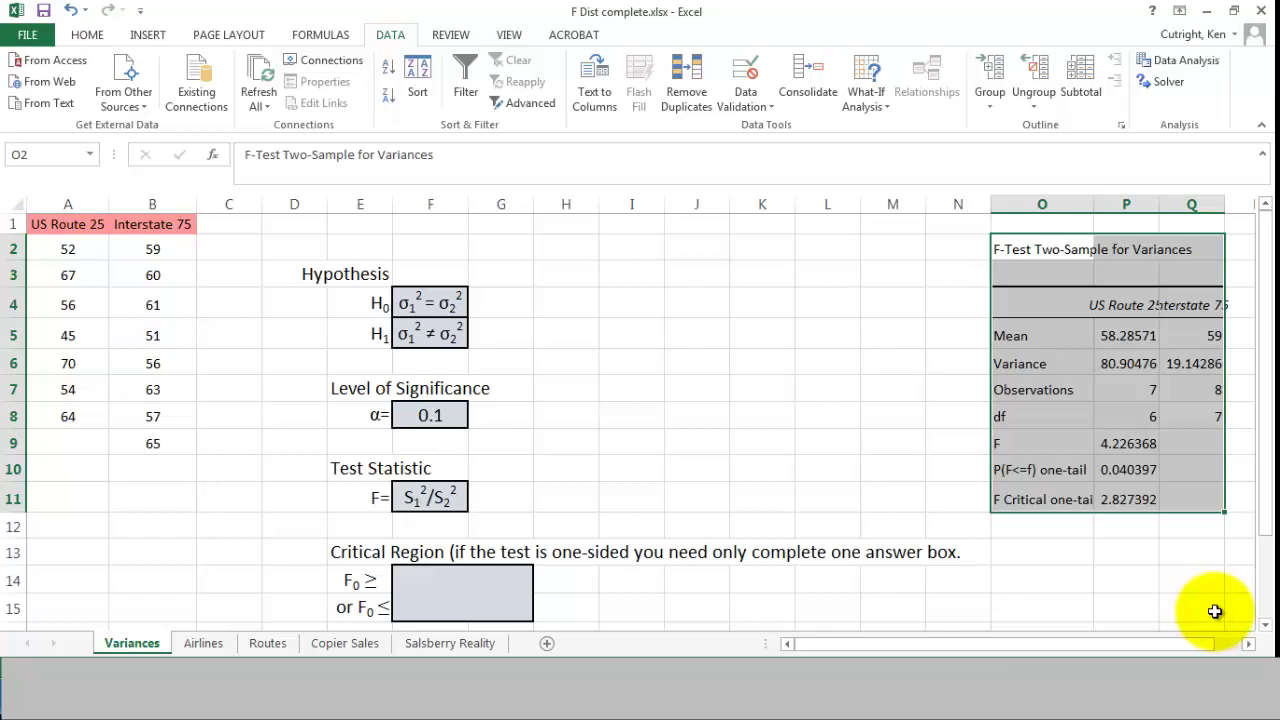
# - Link cell G11 to the F statistic in the results table with =P9
pyautogui.click(491, 497)
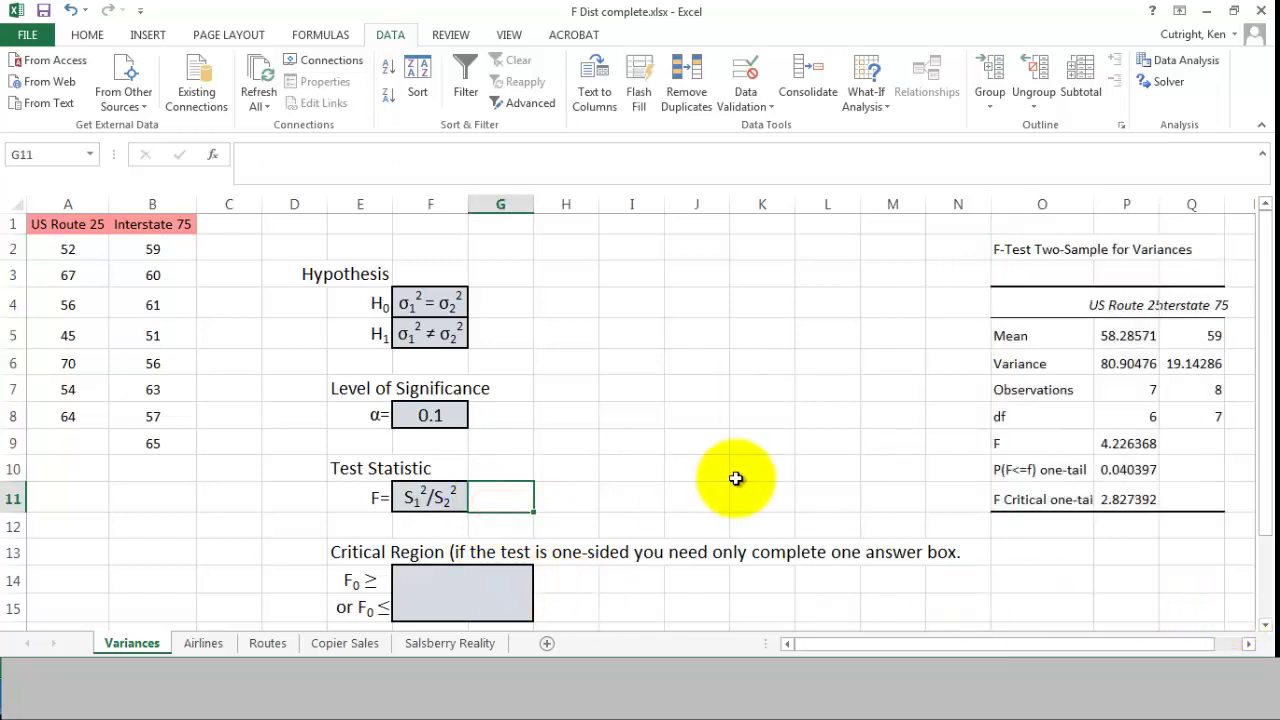
pyautogui.press('F2')
pyautogui.write('=')
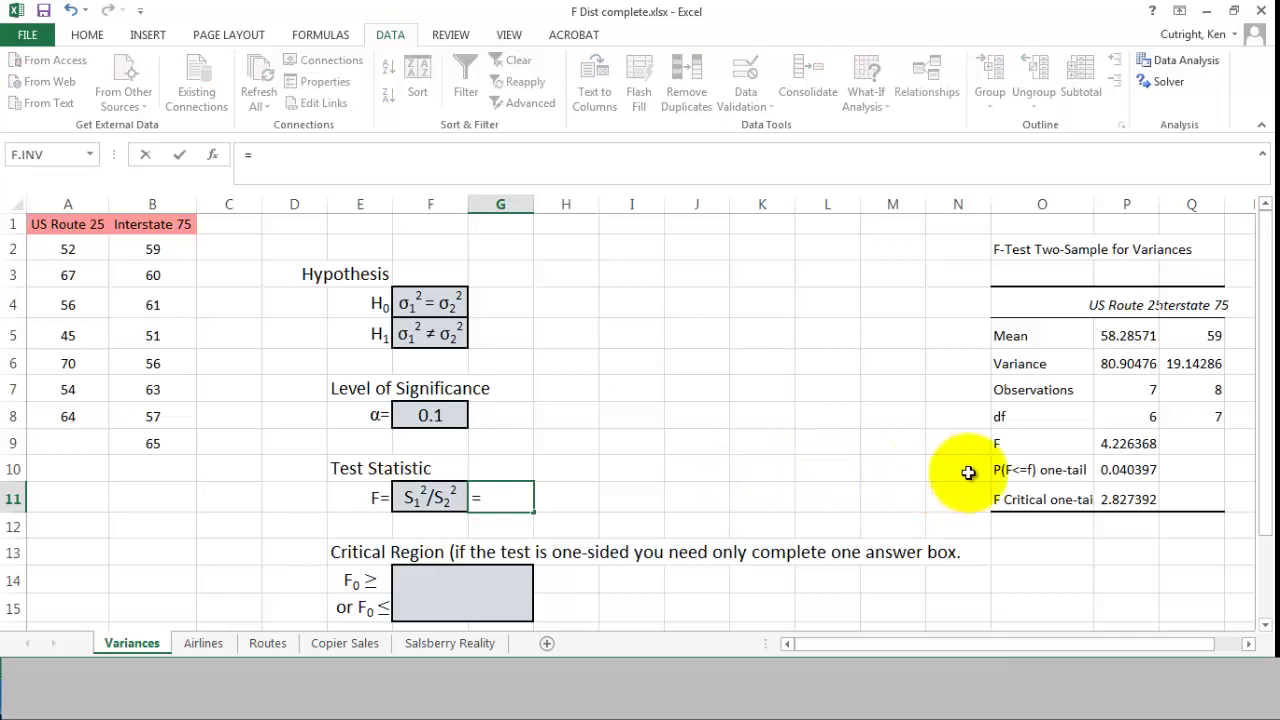
pyautogui.click(1127, 444)
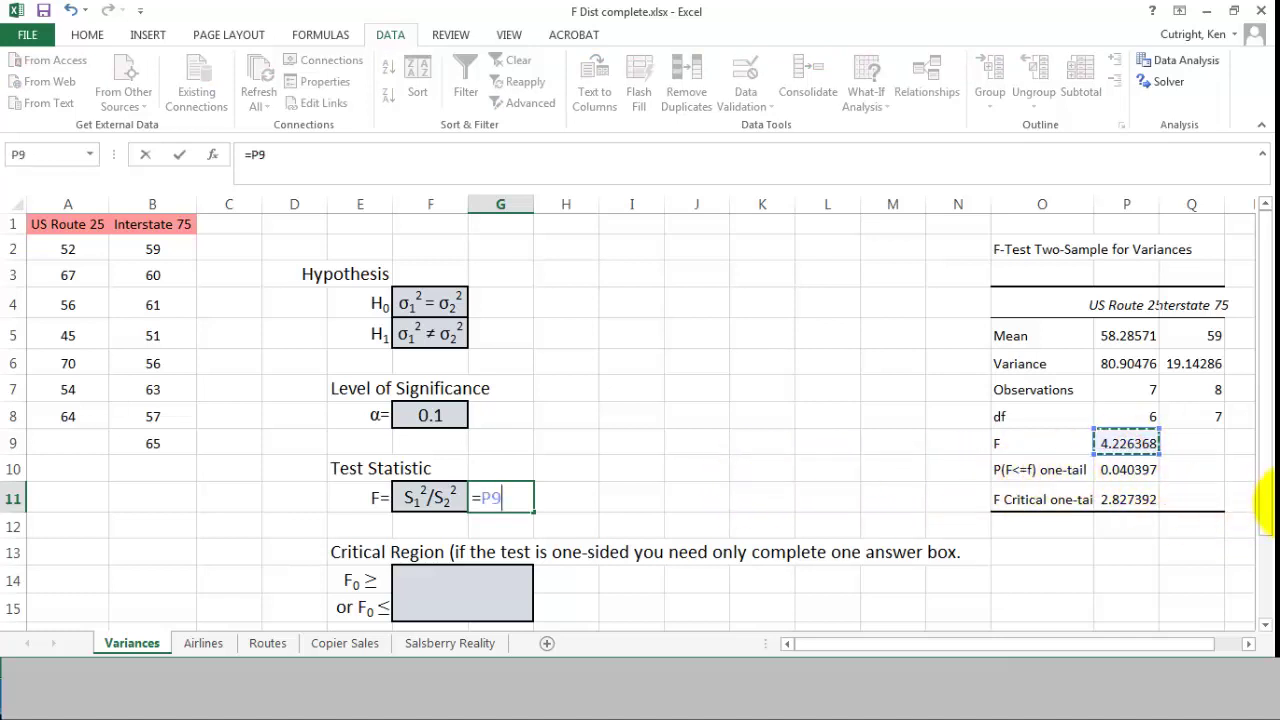
pyautogui.press('Return')
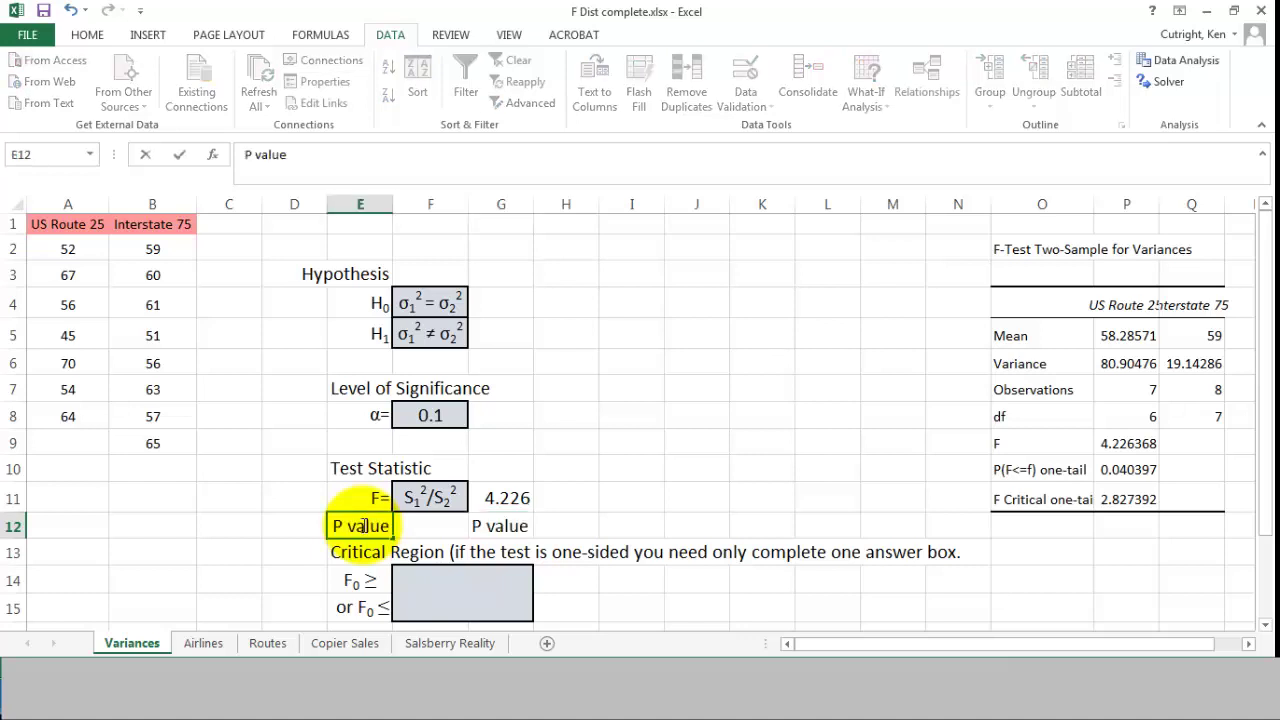
# - Label E12 "P value" and replace the text in G12 with the two-tailed formula =2*P10
pyautogui.click(528, 524)
pyautogui.press('Delete')
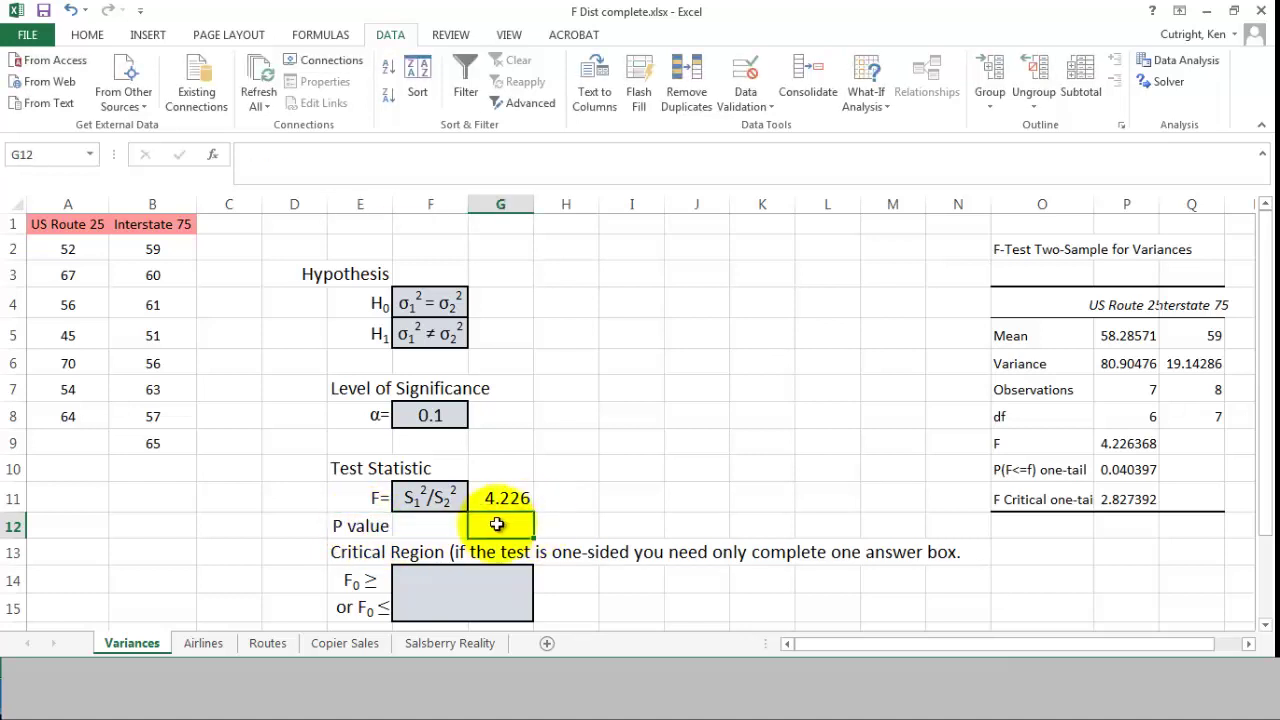
pyautogui.write('=')
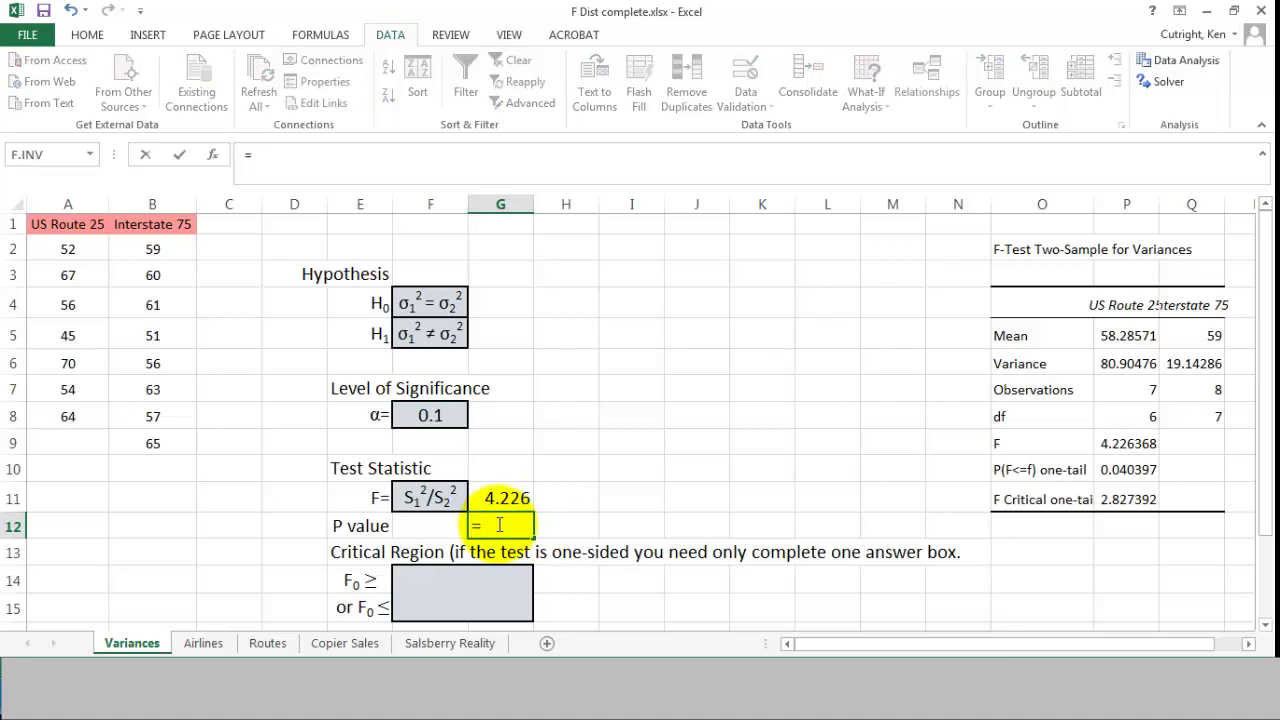
pyautogui.write('2*')
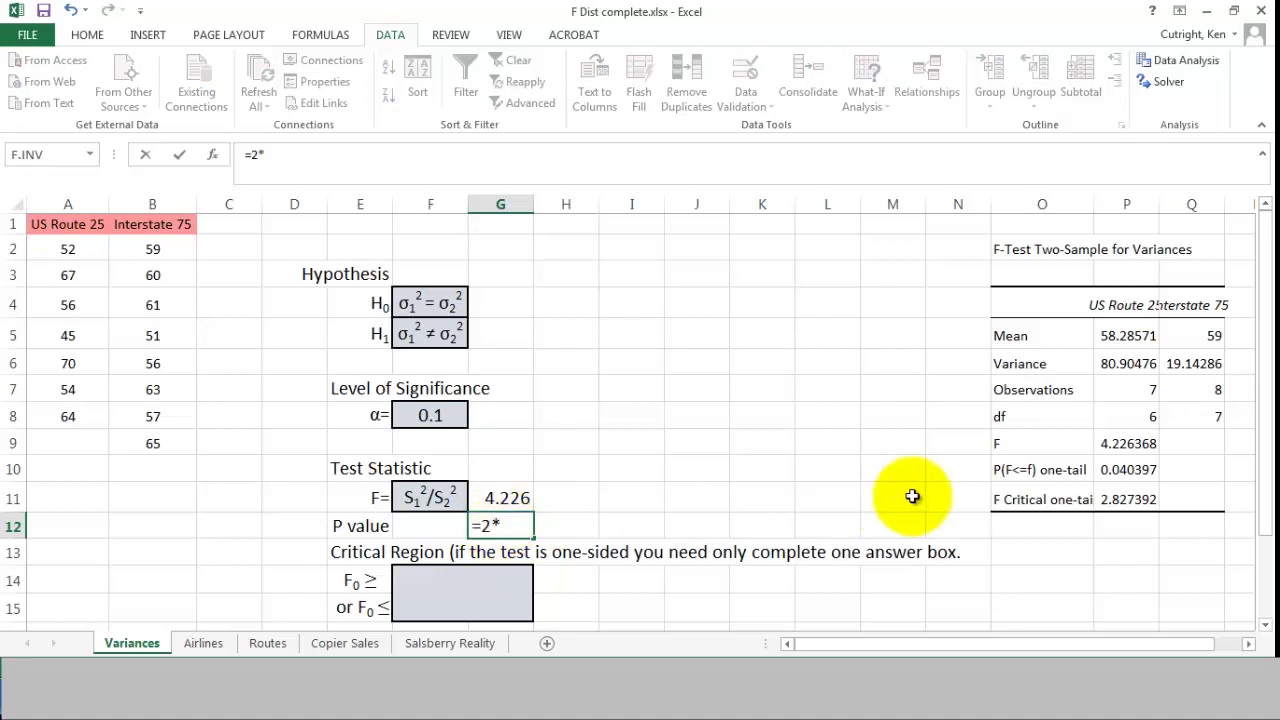
pyautogui.click(1140, 470)
pyautogui.press('Return')
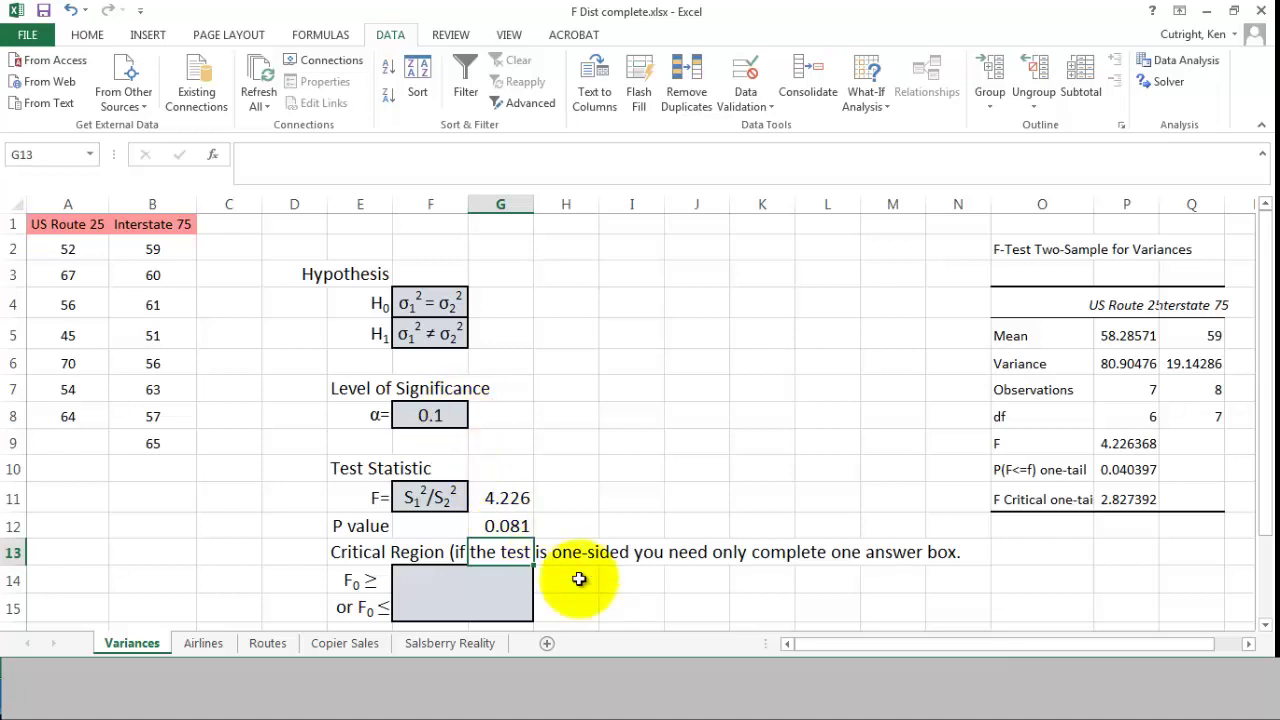
# - Enter the conclusion "Variances are not equal" in cell E18
pyautogui.click(1259, 628)
pyautogui.click(1259, 628)
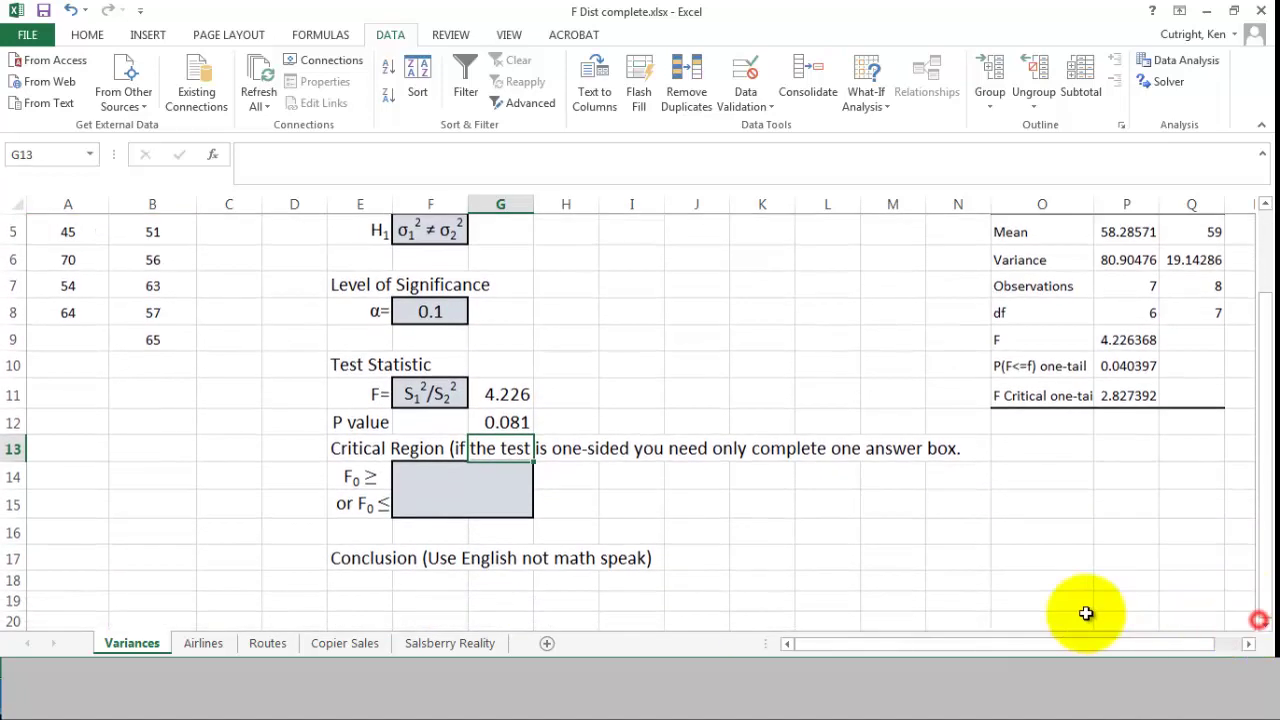
pyautogui.click(357, 579)
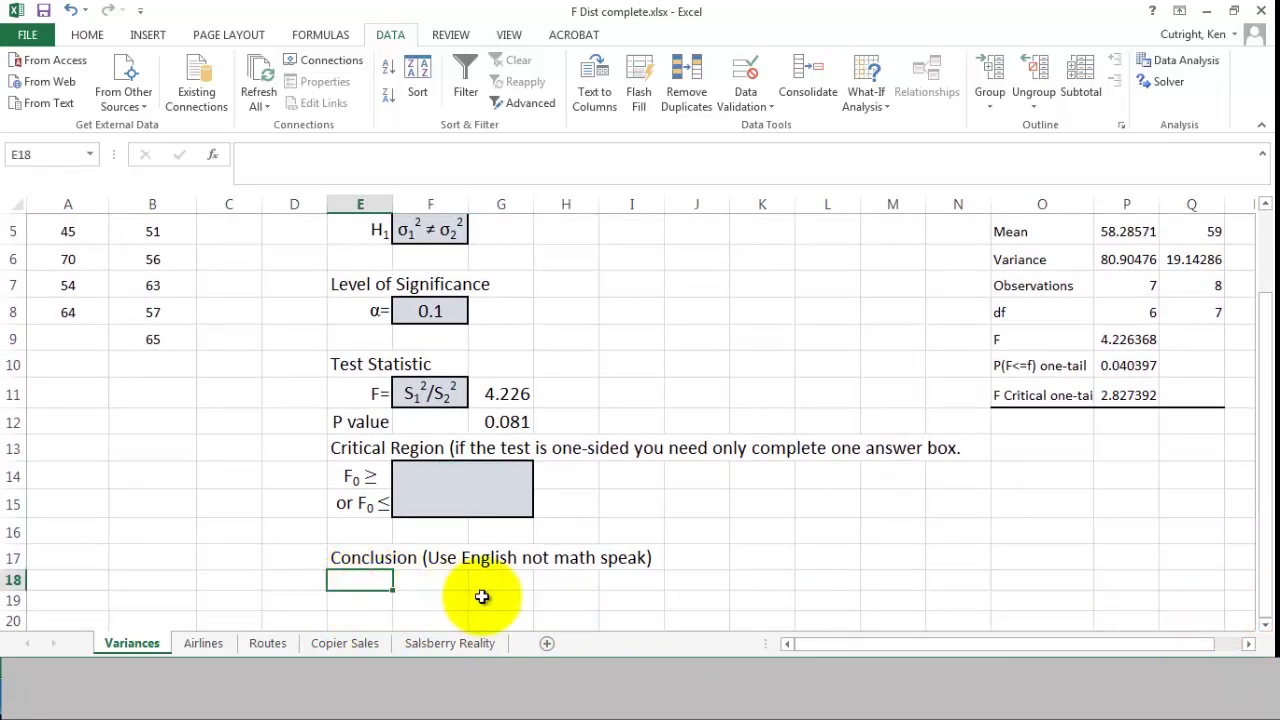
pyautogui.write('Va')
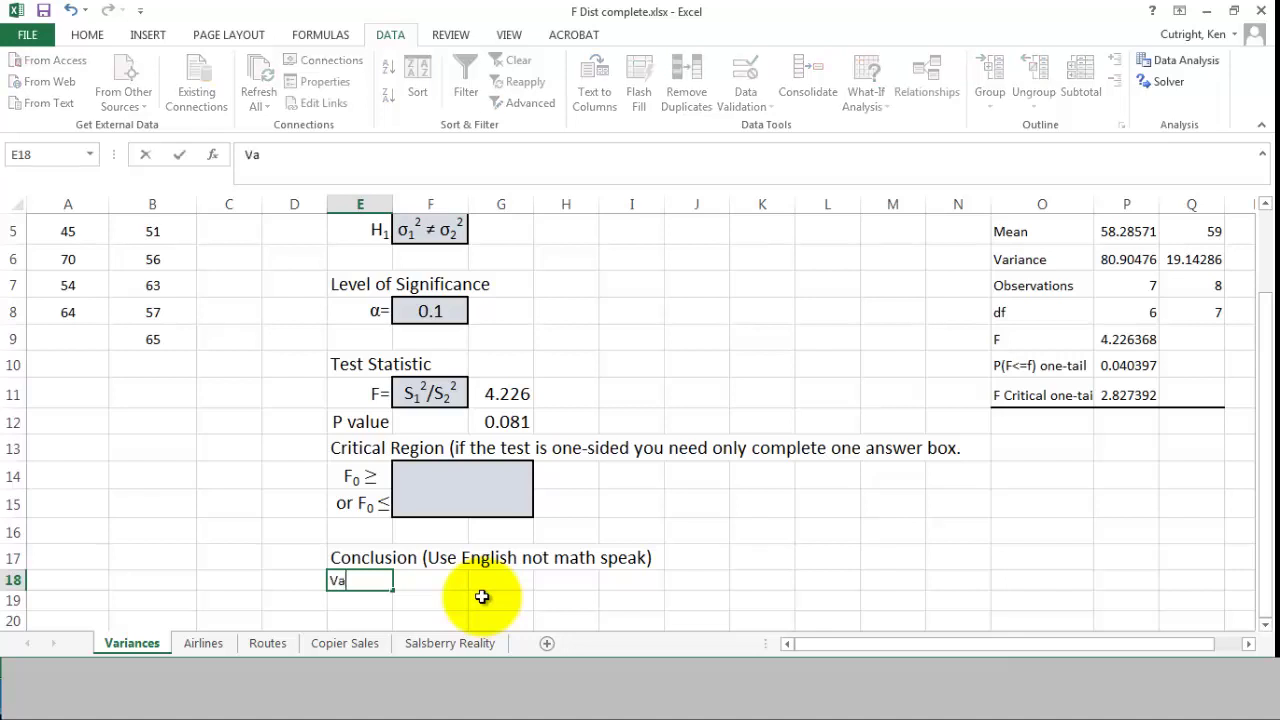
pyautogui.write('riances are not equa')
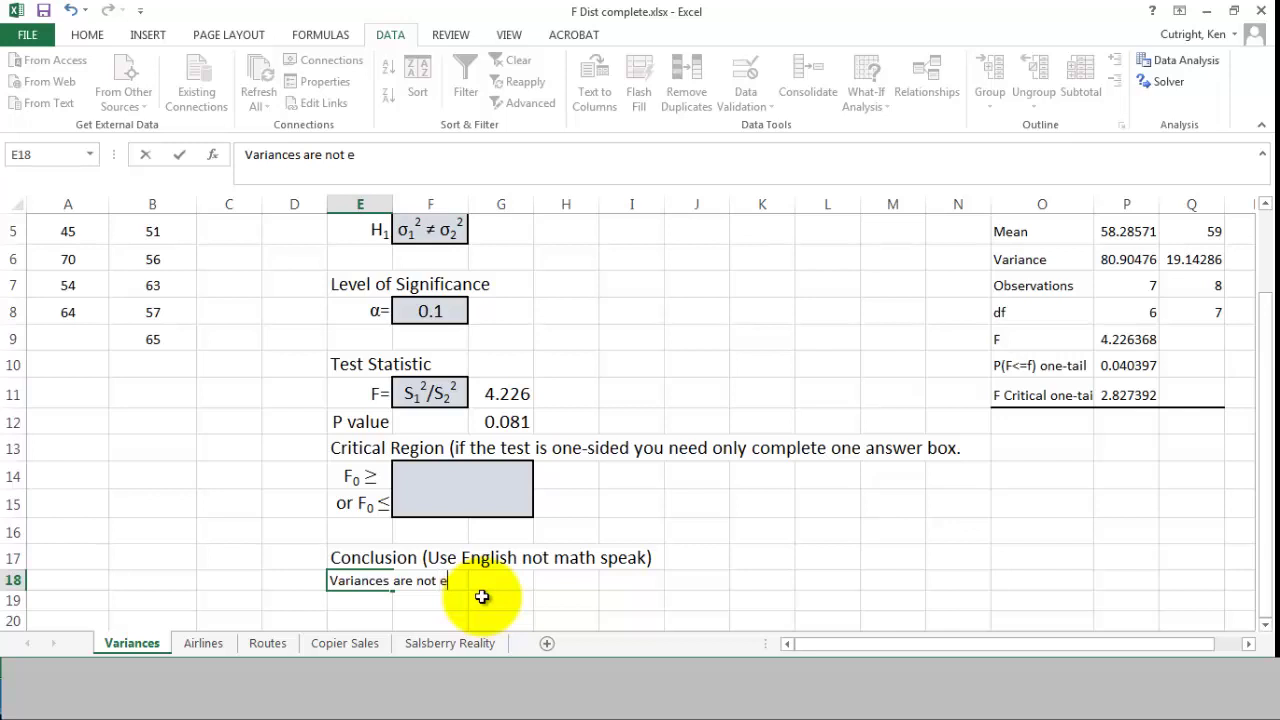
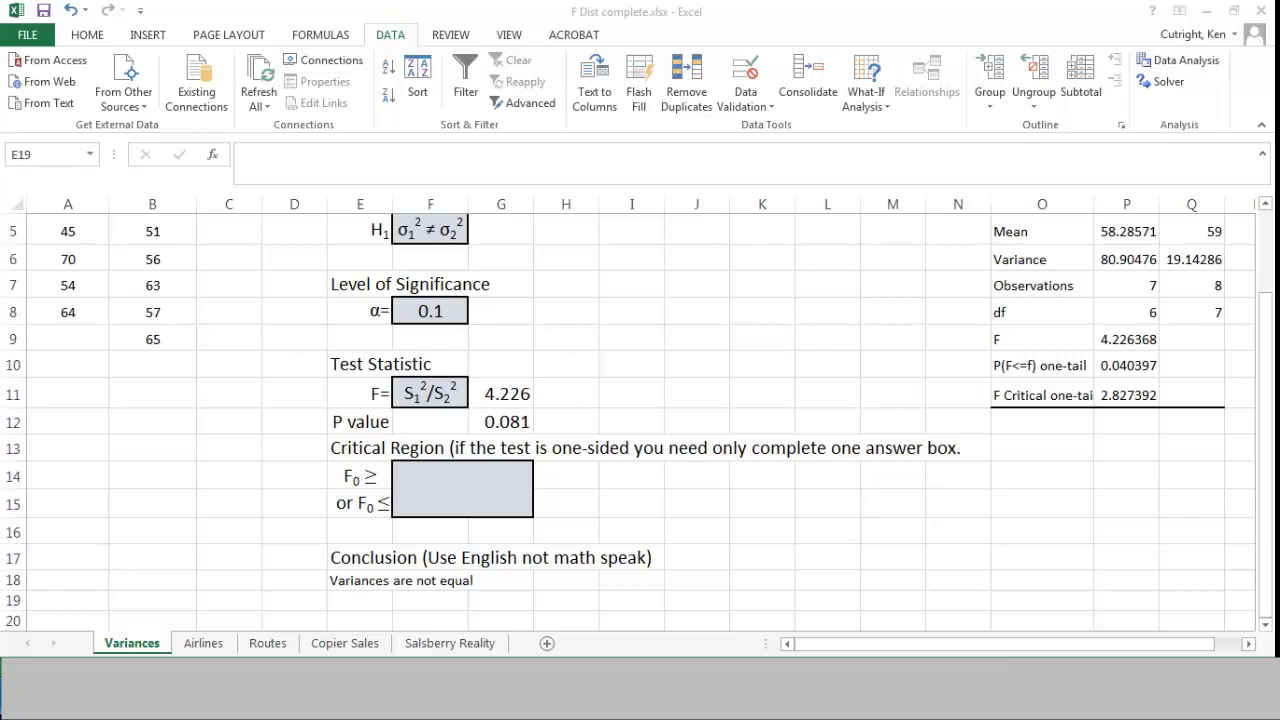
# - Insert the F.INV.RT function in cell F14 for the upper critical value, with .05 as its probability
pyautogui.click(417, 479)
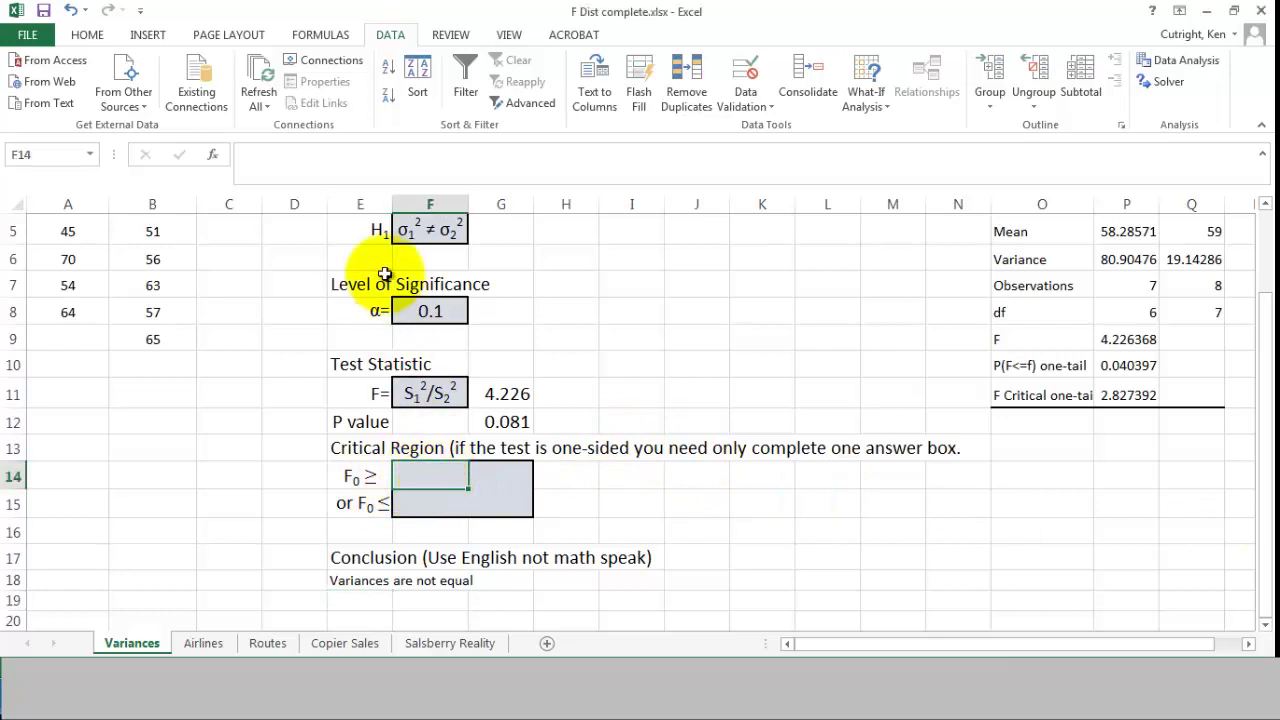
pyautogui.click(331, 35)
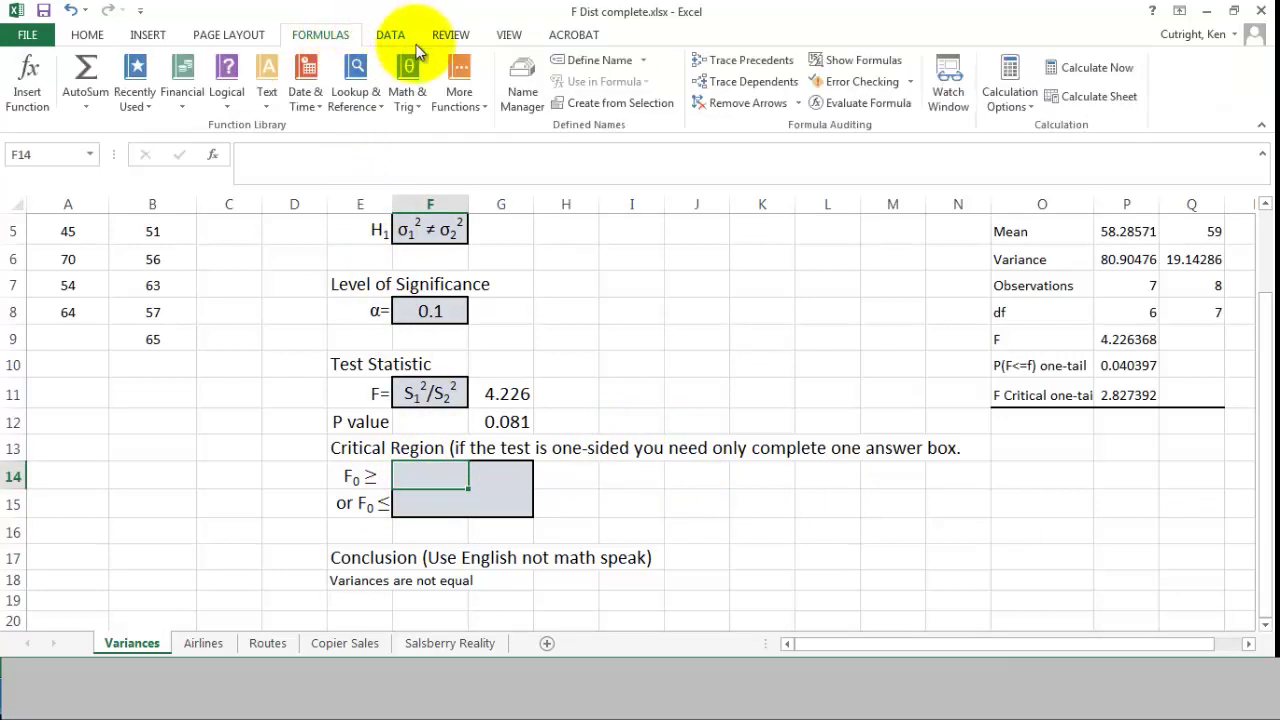
pyautogui.click(487, 100)
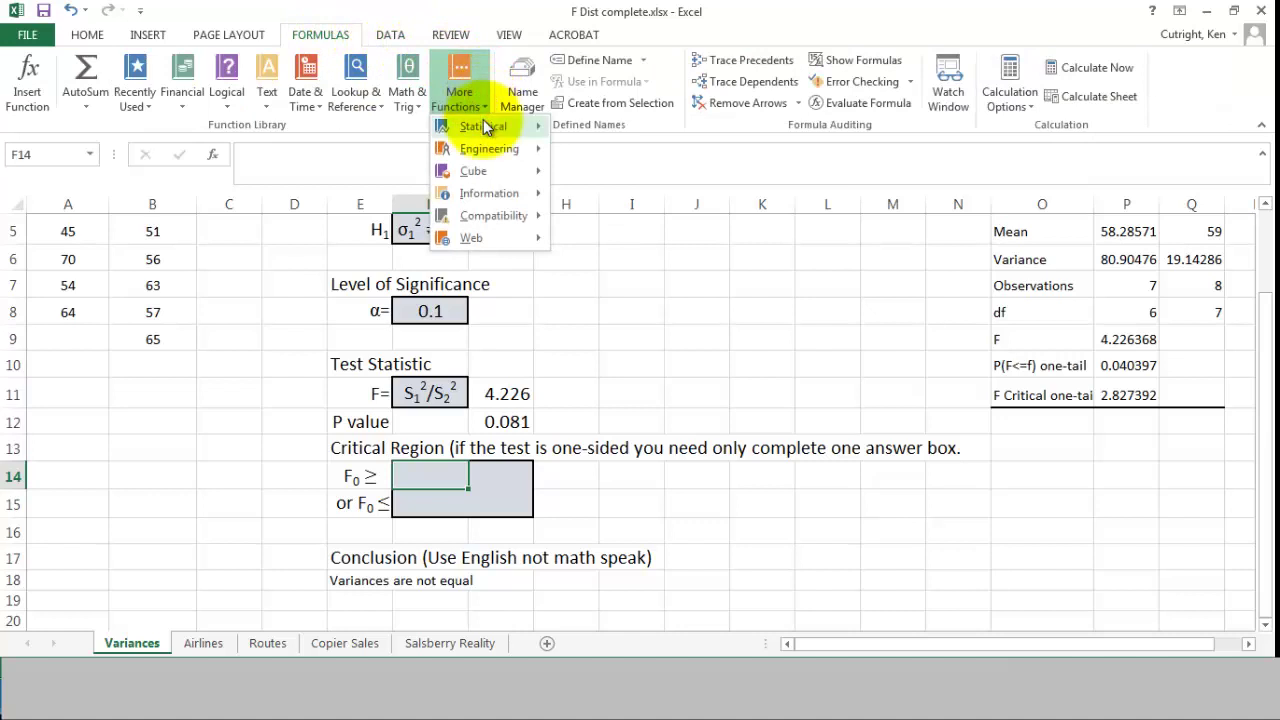
pyautogui.moveTo(485, 126)
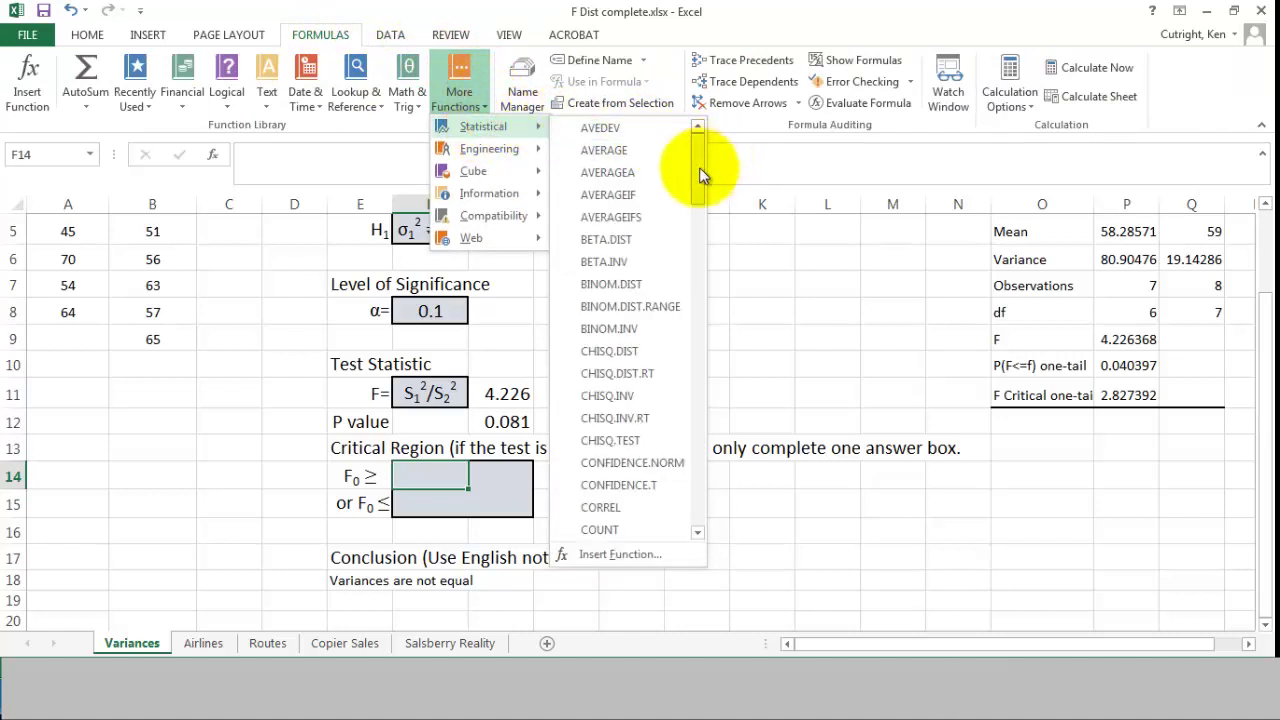
pyautogui.moveTo(699, 167); pyautogui.dragTo(693, 258)
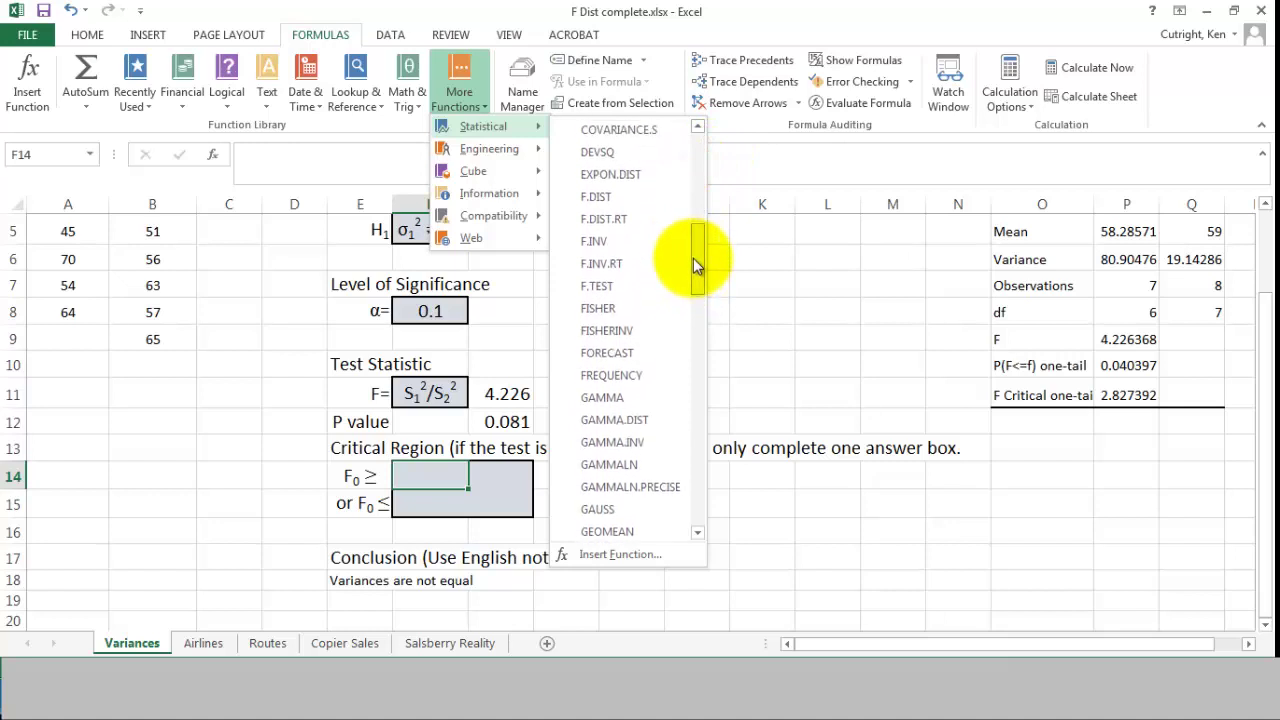
pyautogui.click(588, 266)
pyautogui.click(586, 263)
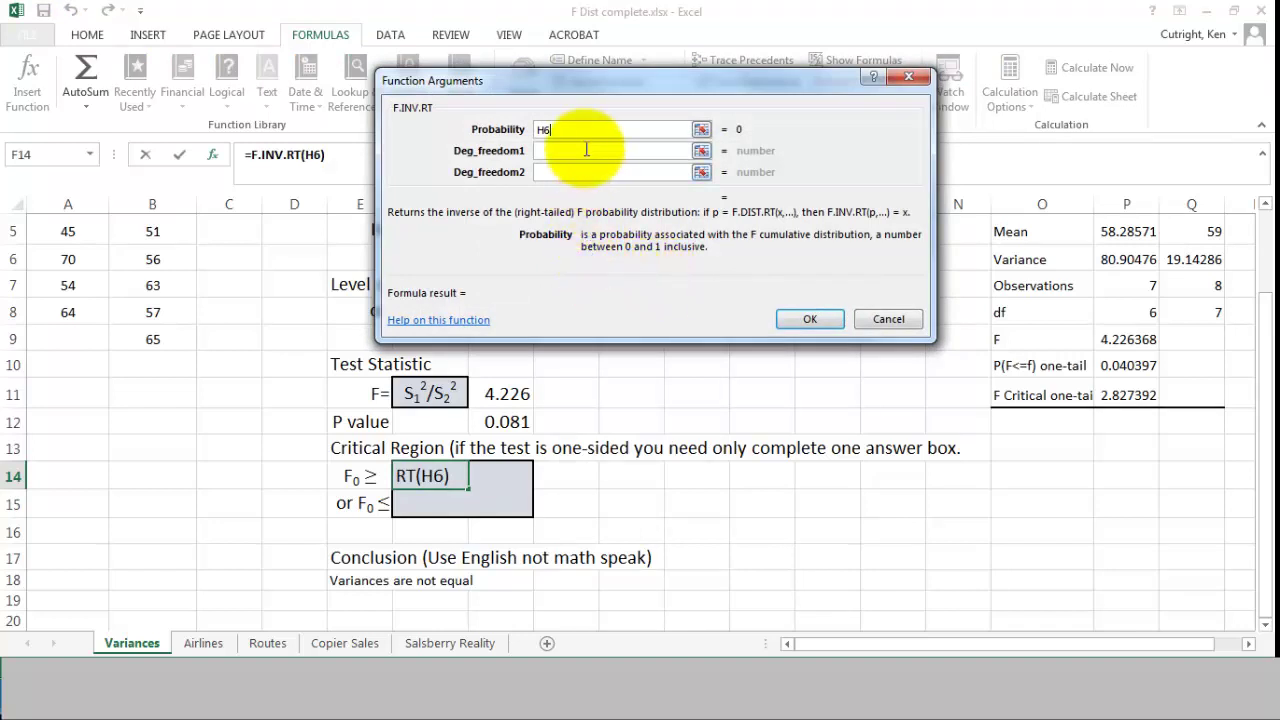
pyautogui.moveTo(543, 123); pyautogui.dragTo(478, 133)
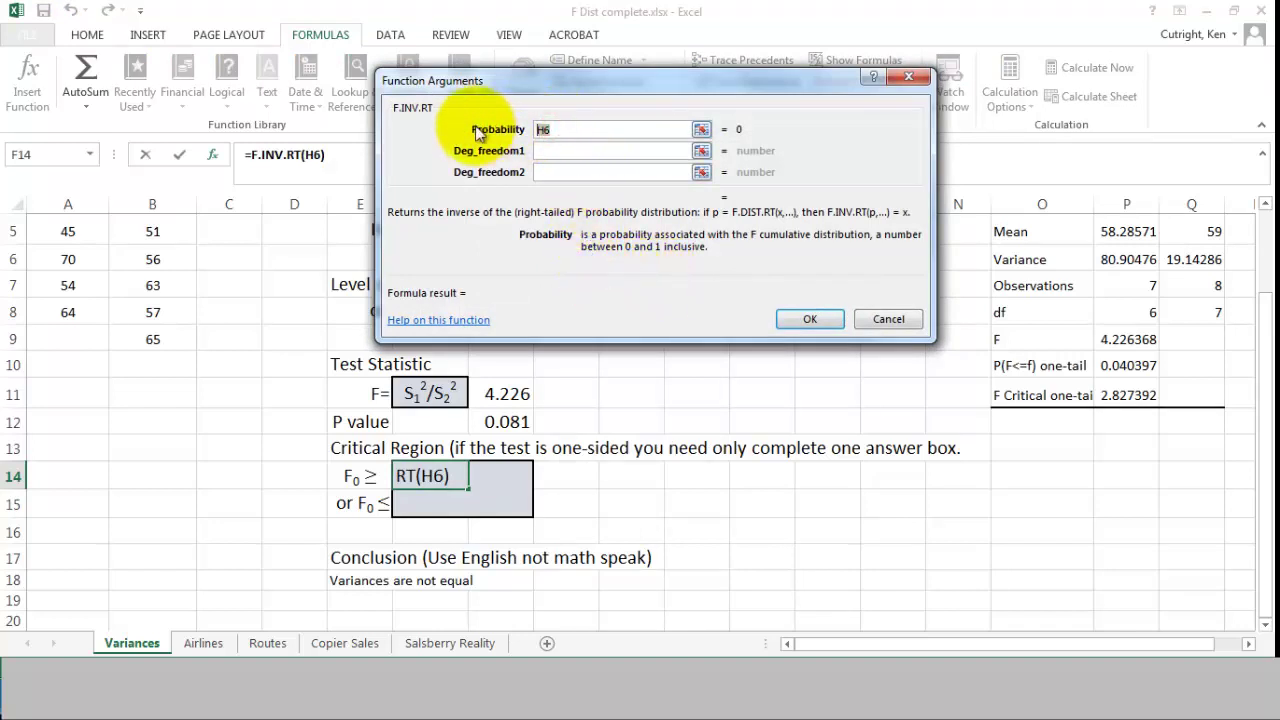
pyautogui.press('BackSpace')
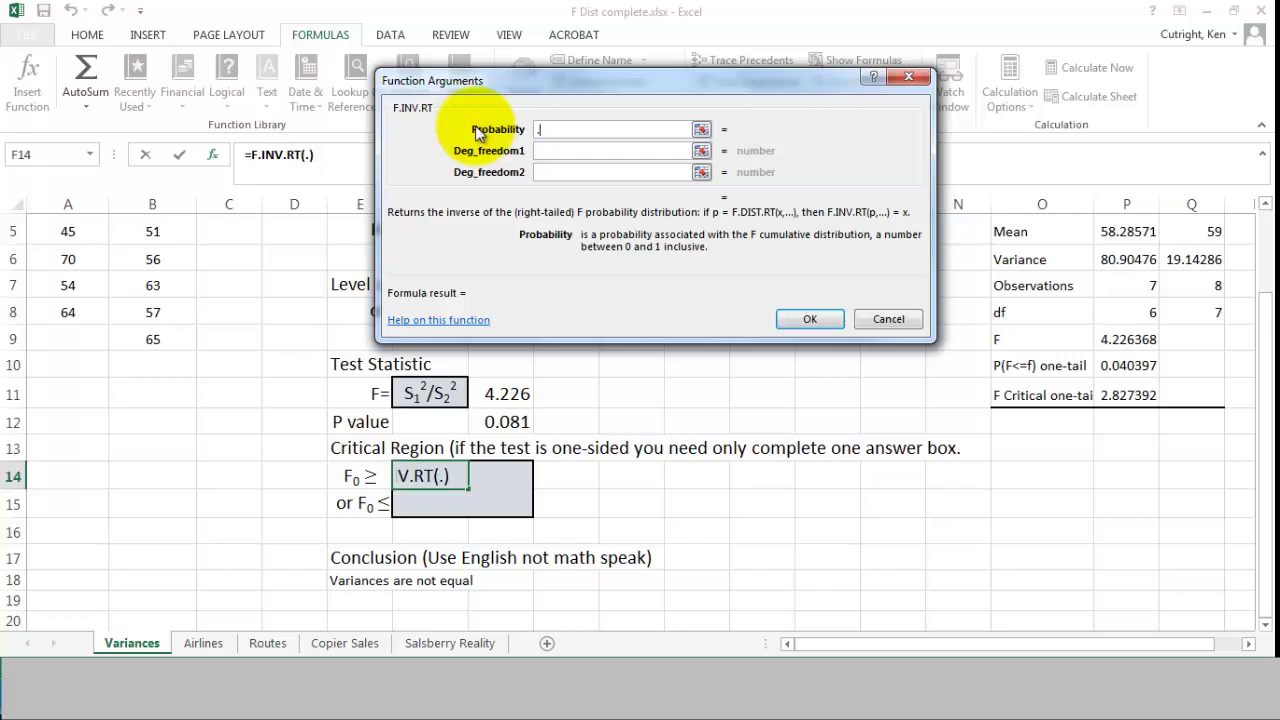
pyautogui.write('.05')
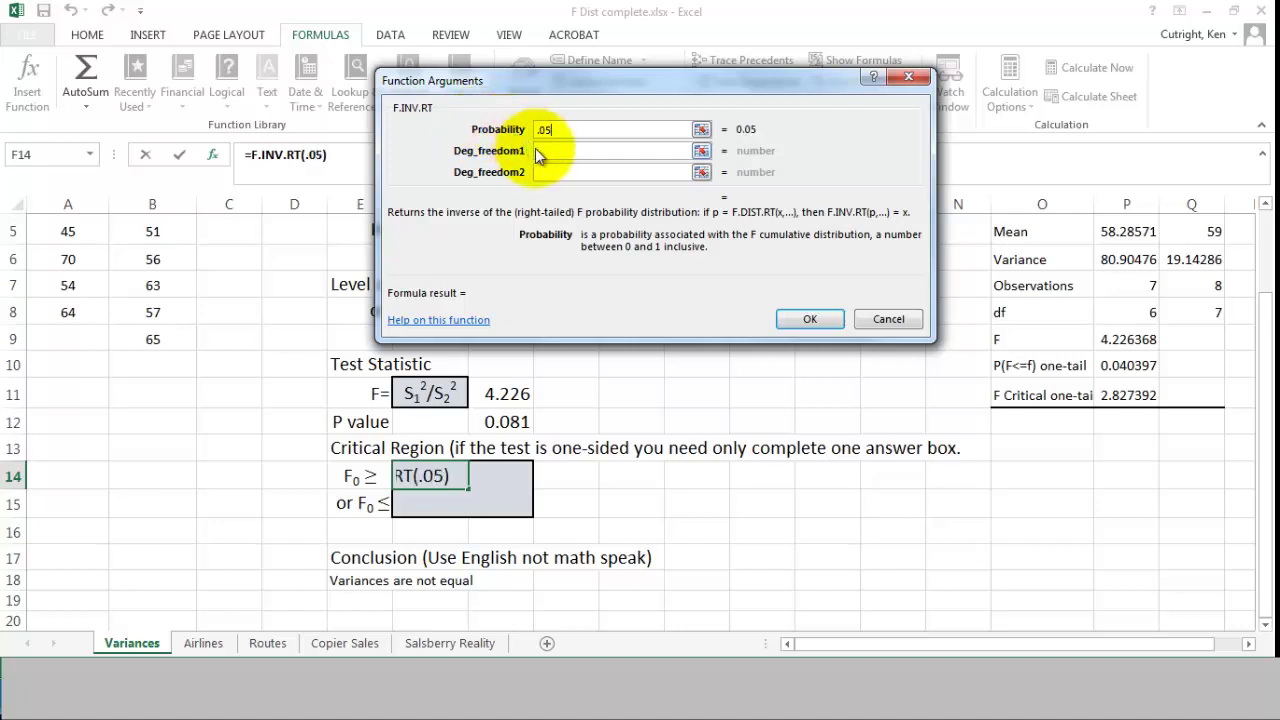
# - Reference P8 and Q8 as the numerator and denominator degrees of freedom and complete the F.INV.RT formula
pyautogui.click(537, 150)
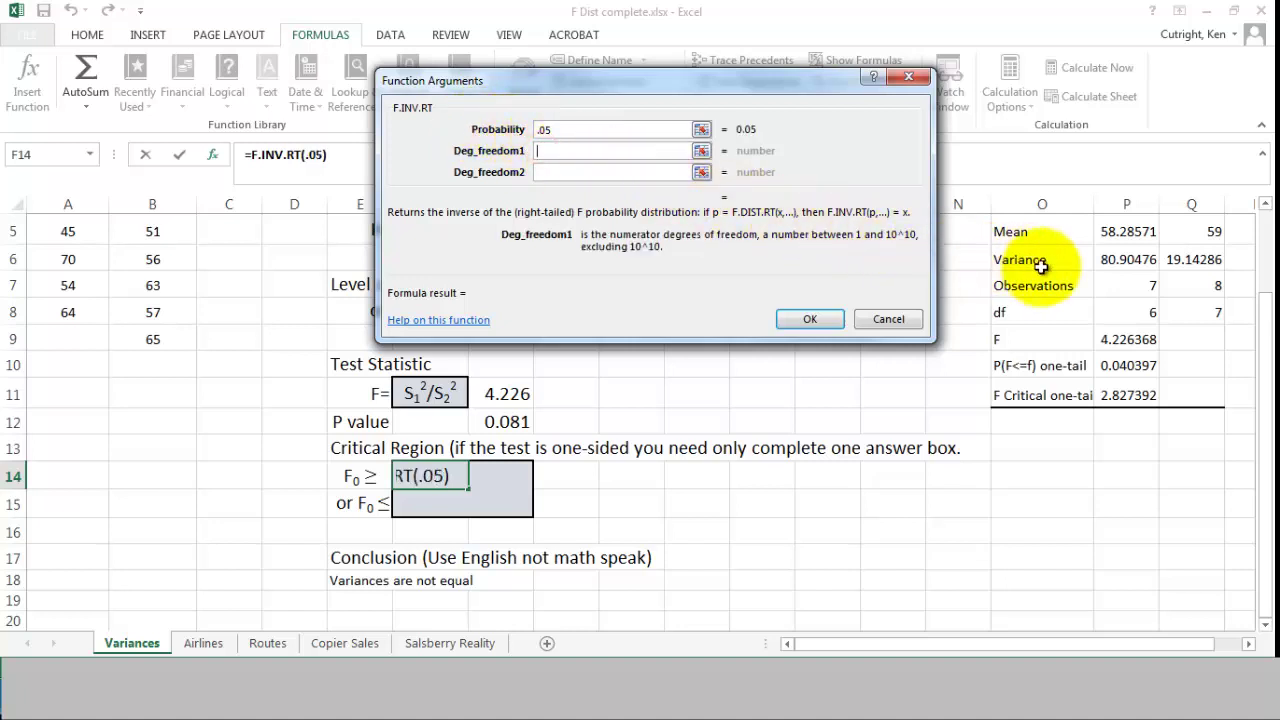
pyautogui.click(1138, 314)
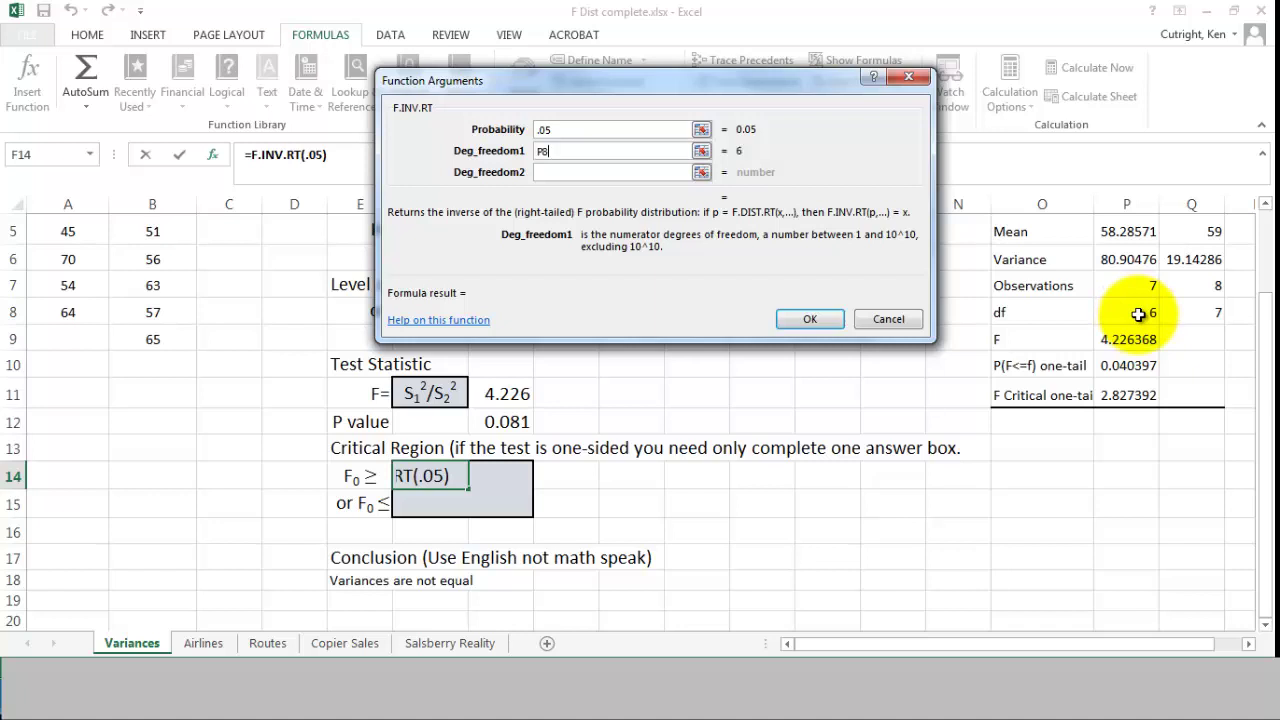
pyautogui.click(566, 172)
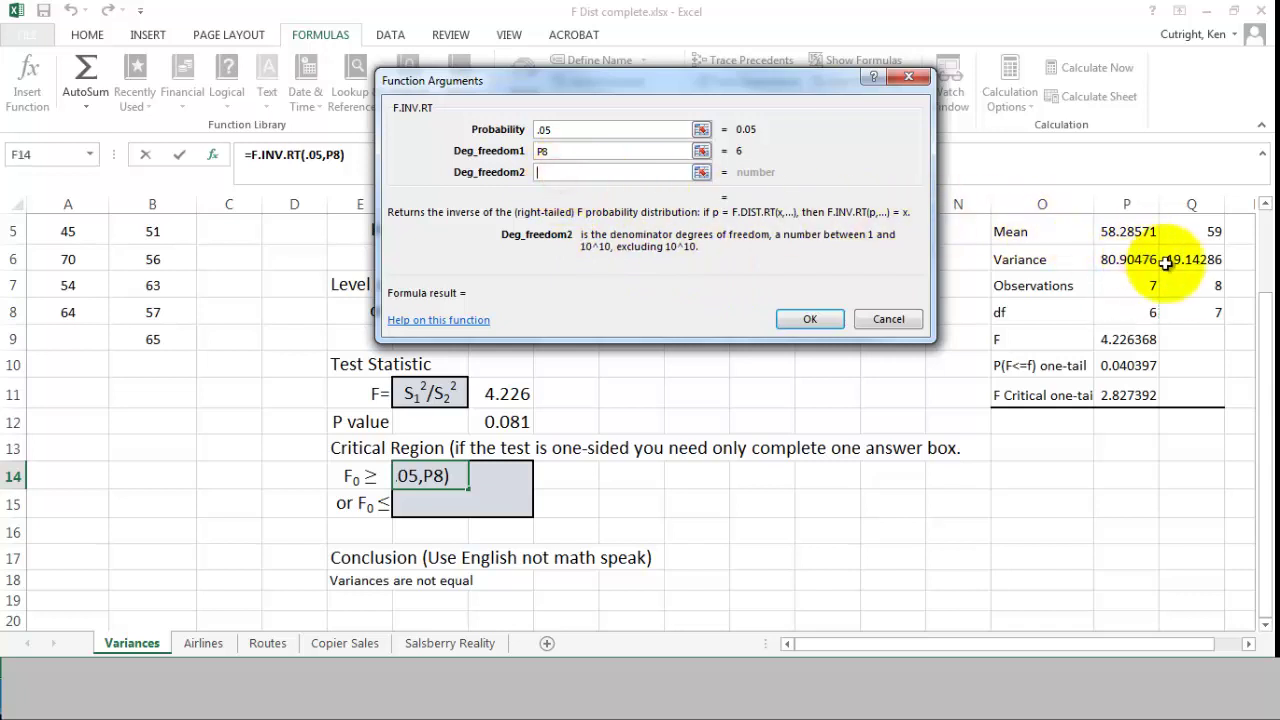
pyautogui.click(1210, 313)
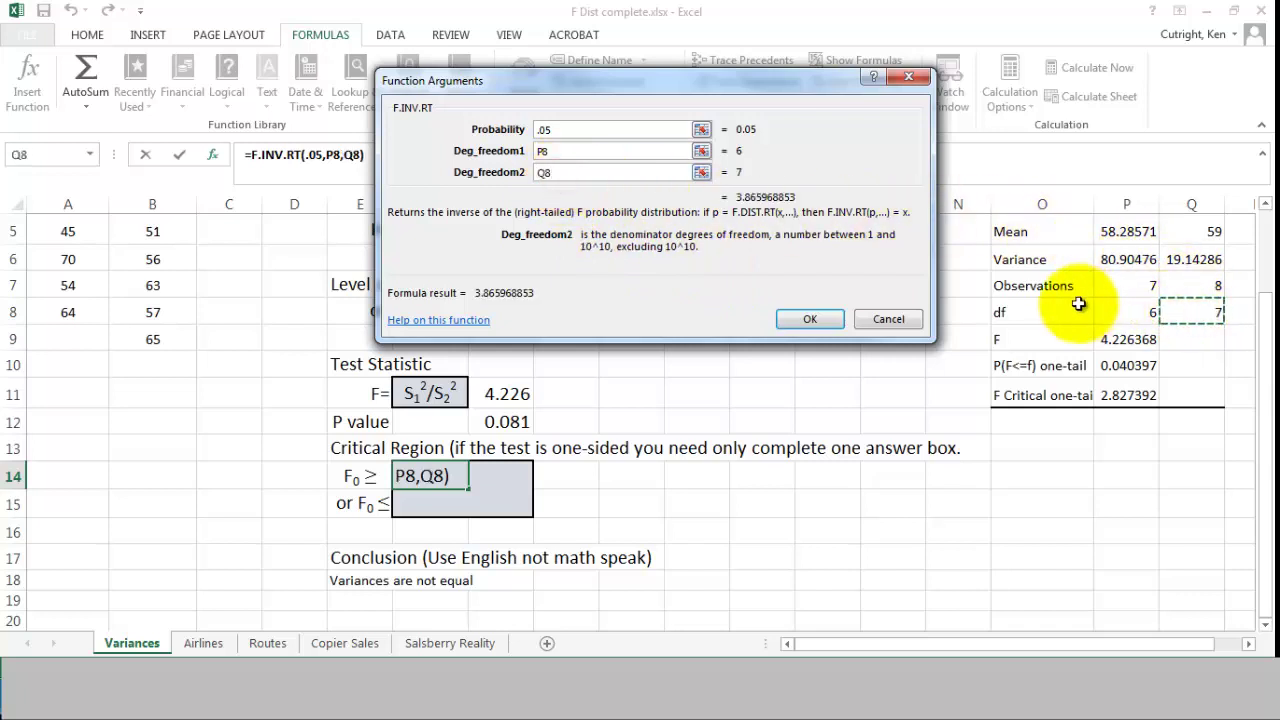
pyautogui.click(823, 319)
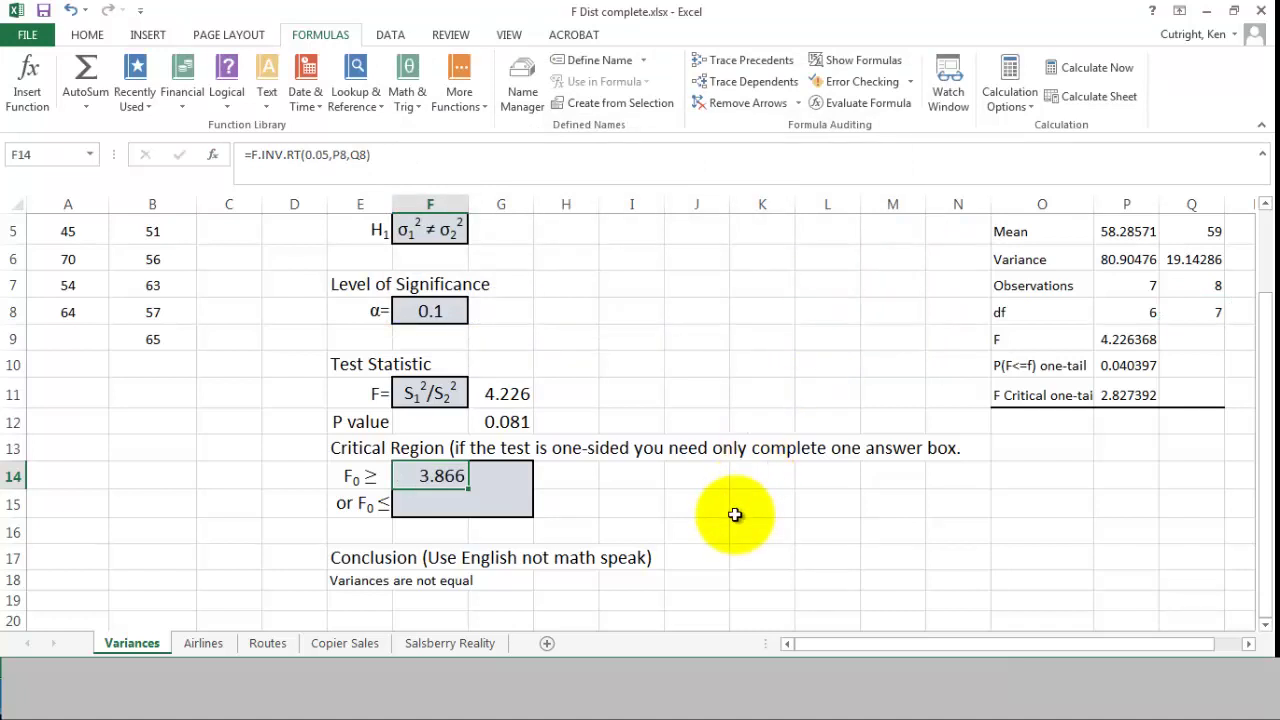
# - Insert the F.INV function in cell F15 for the lower critical value, with .05 as its probability
pyautogui.click(430, 503)
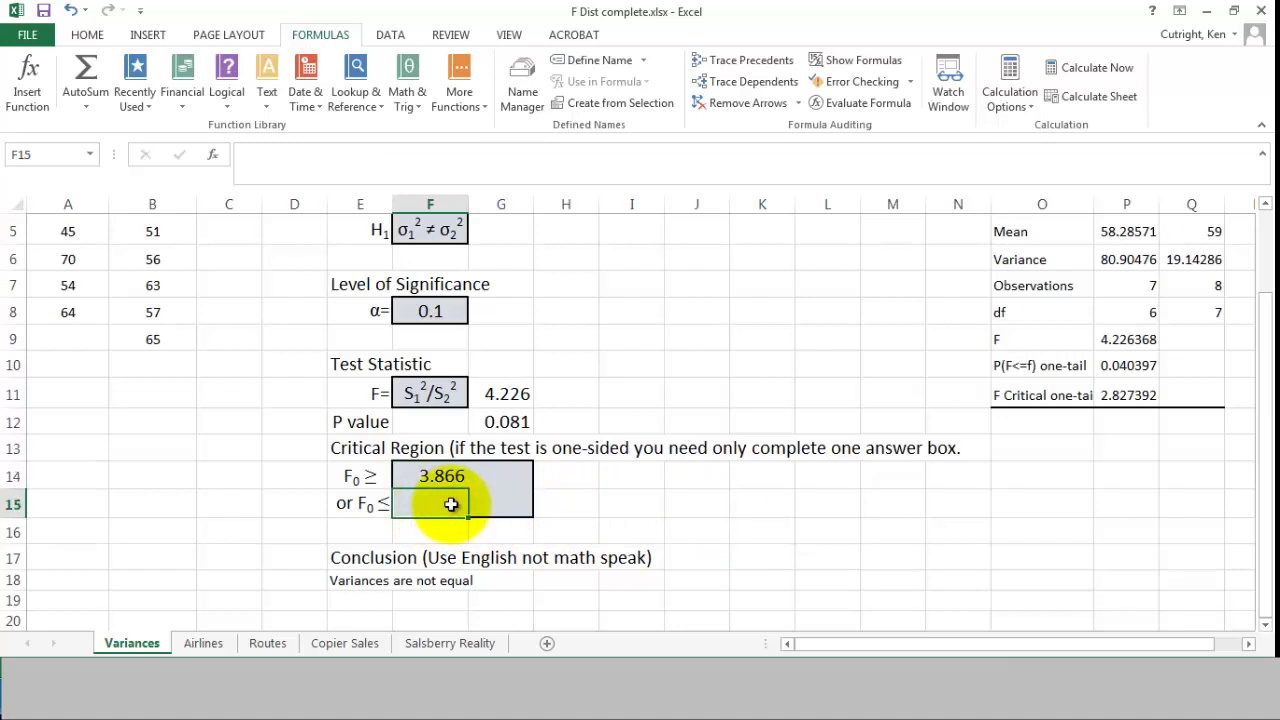
pyautogui.click(468, 100)
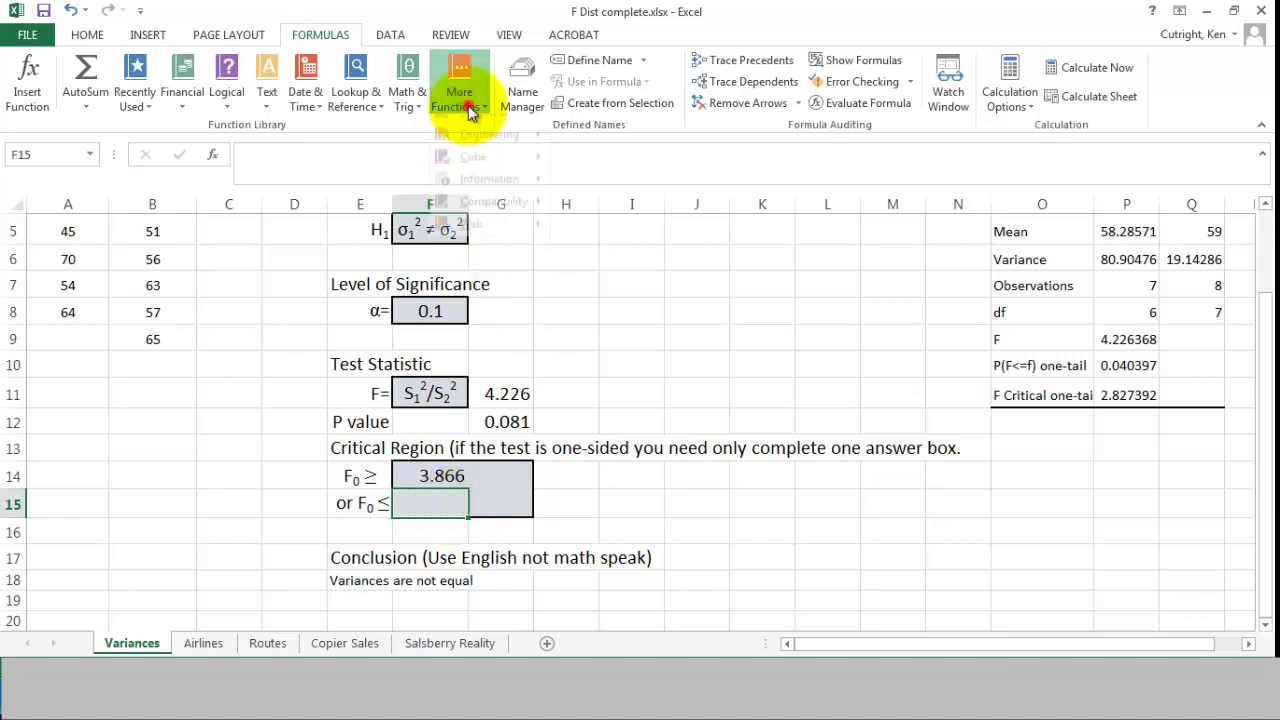
pyautogui.moveTo(472, 126)
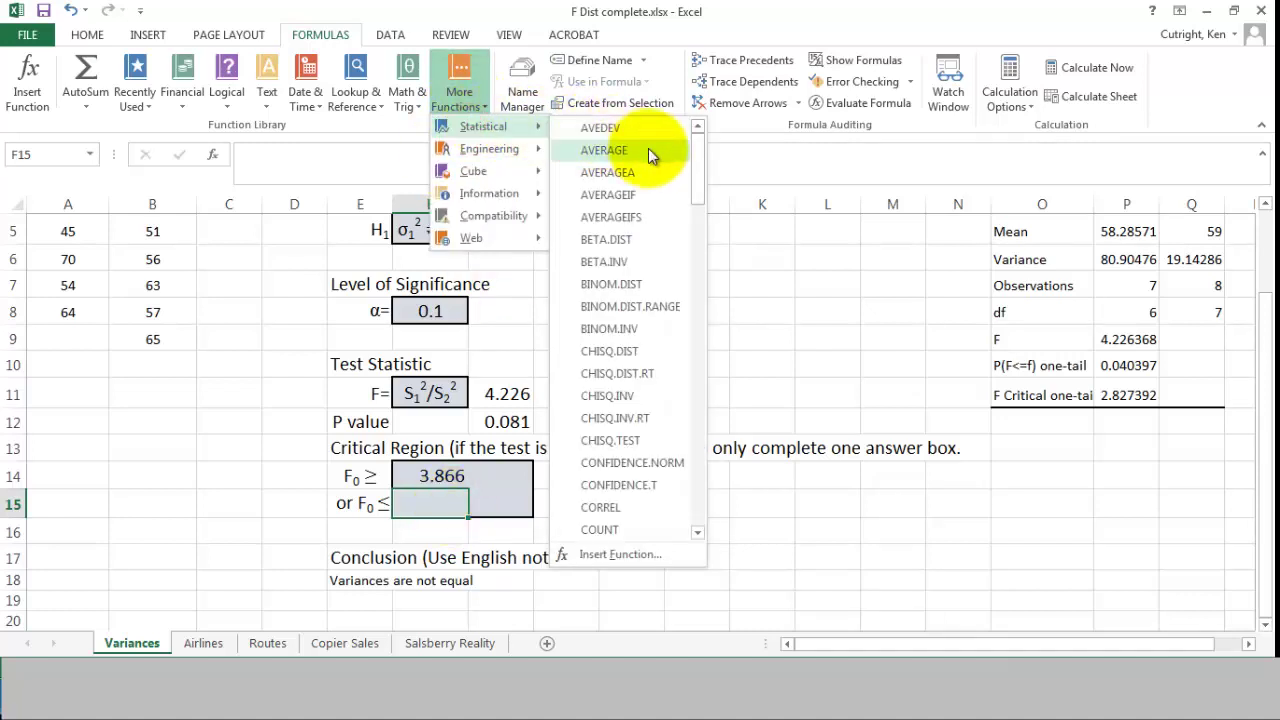
pyautogui.moveTo(697, 170); pyautogui.dragTo(694, 249)
pyautogui.click(593, 422)
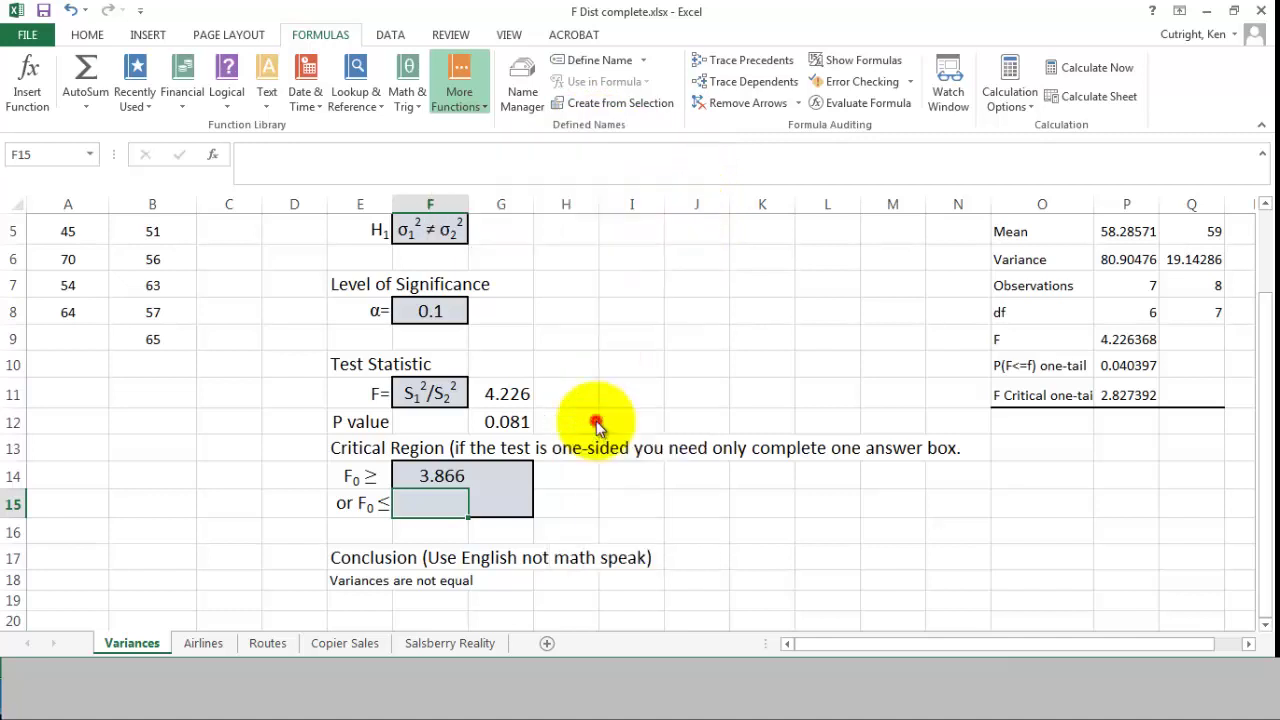
pyautogui.click(595, 420)
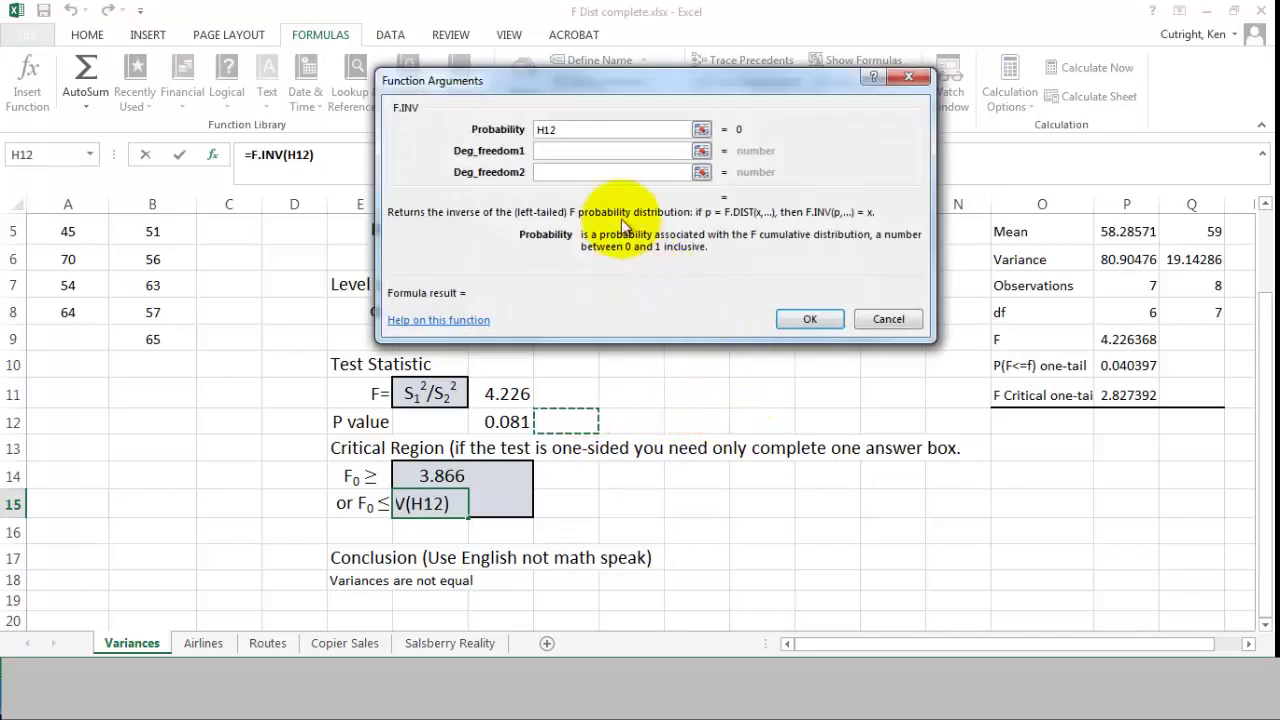
pyautogui.press('BackSpace')
pyautogui.press('BackSpace')
pyautogui.press('BackSpace')
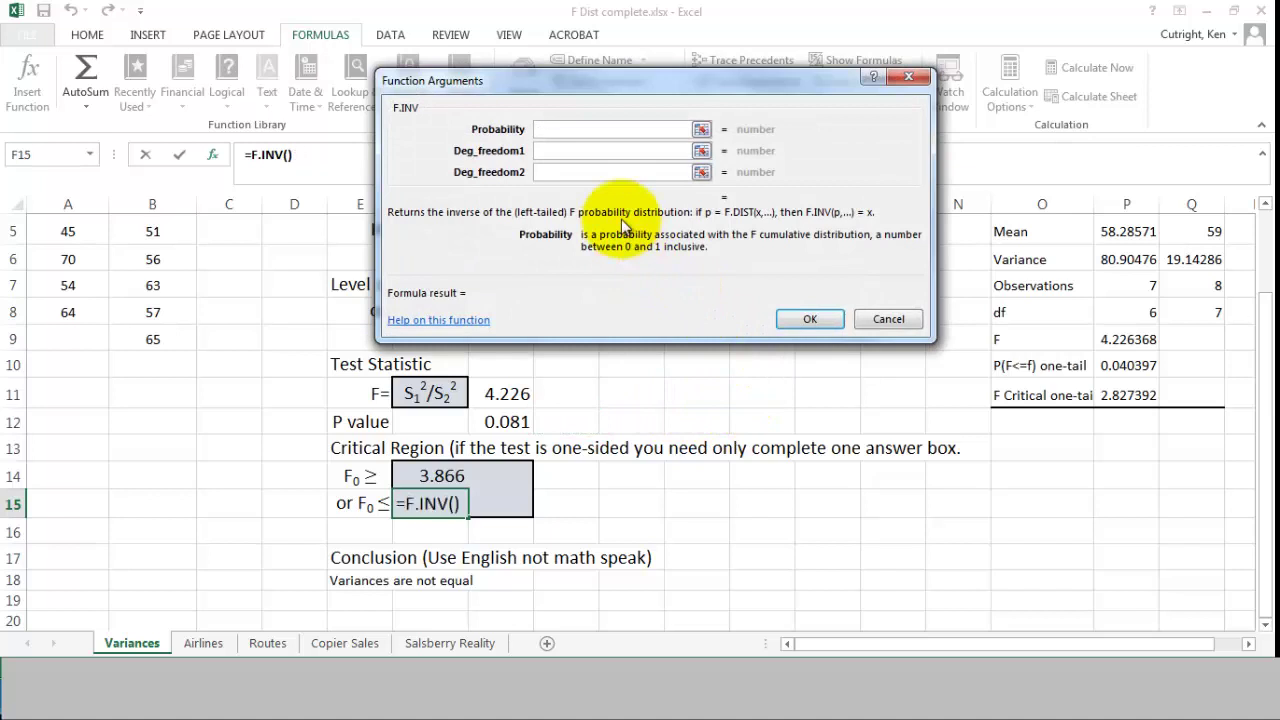
pyautogui.write('.05')
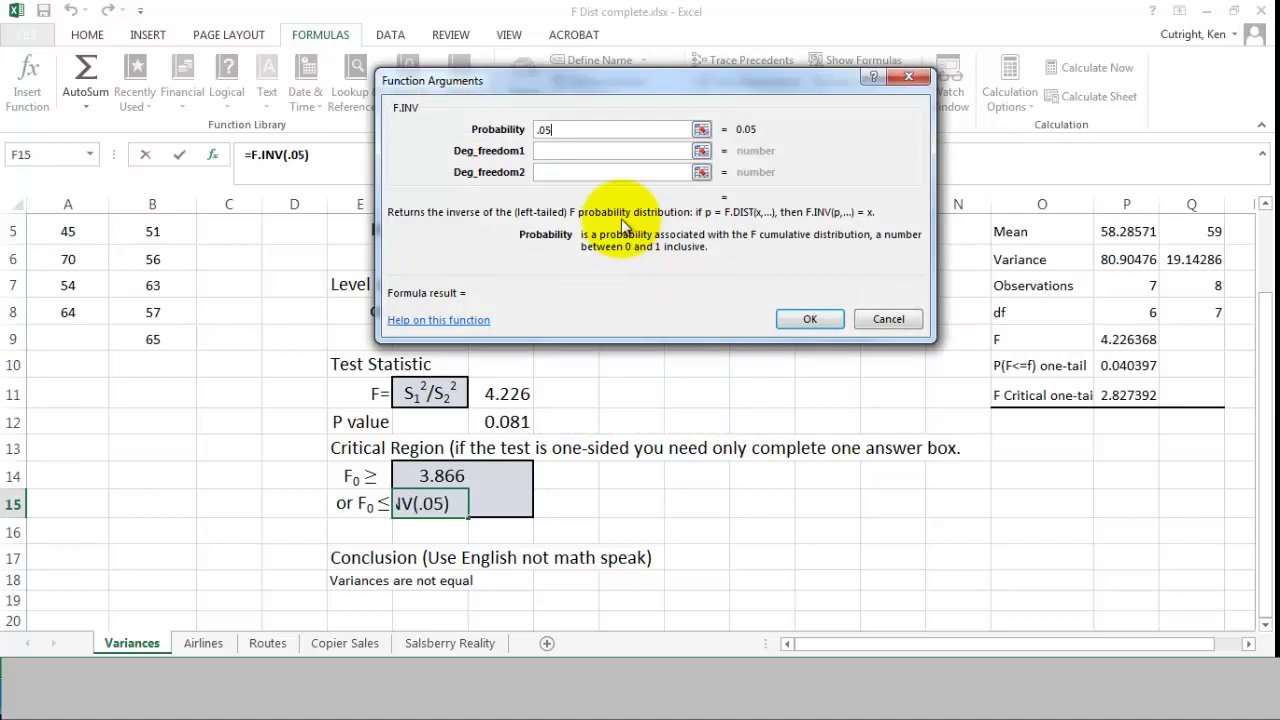
# - Reference P8 and Q8 as the two degrees of freedom and complete the F.INV formula
pyautogui.click(560, 150)
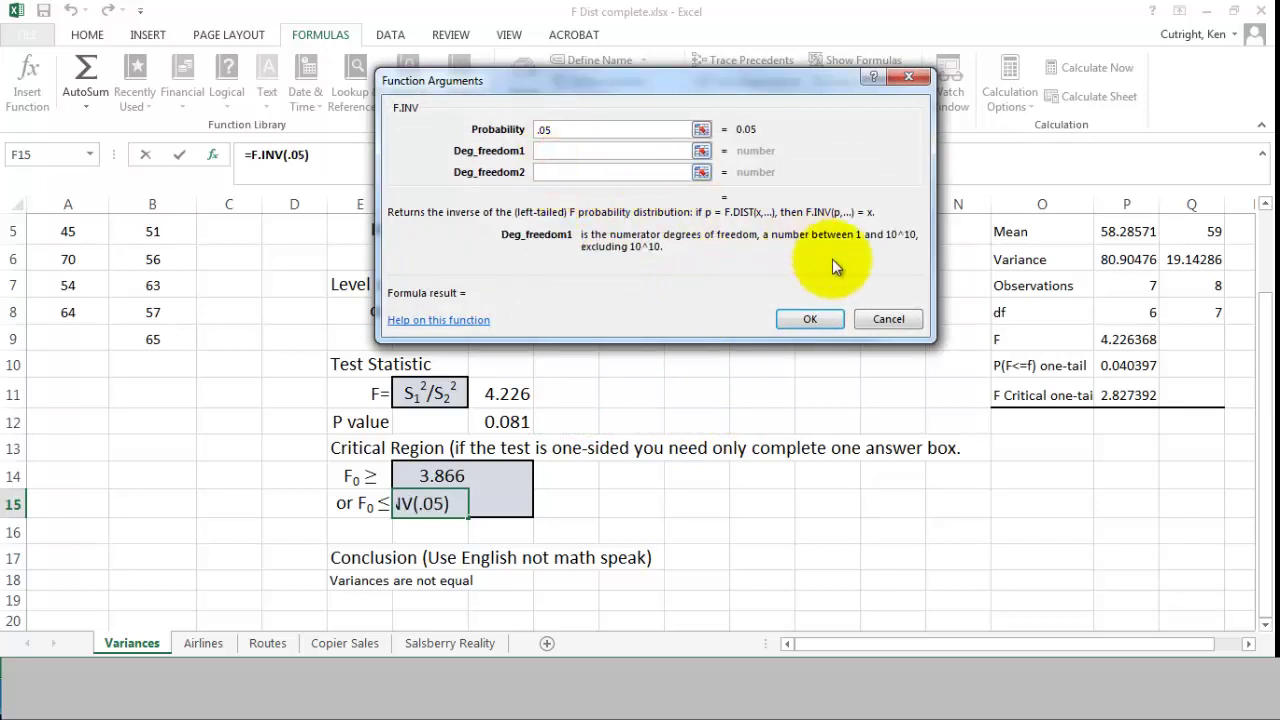
pyautogui.click(1140, 318)
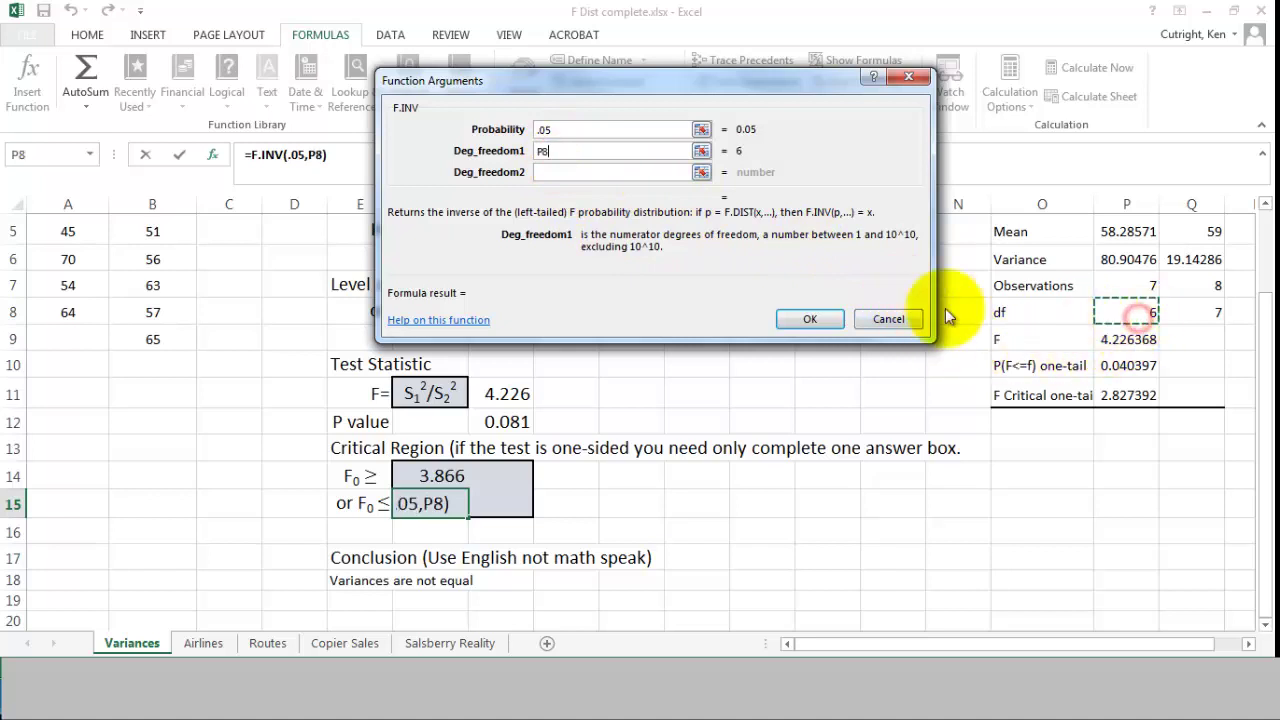
pyautogui.click(558, 174)
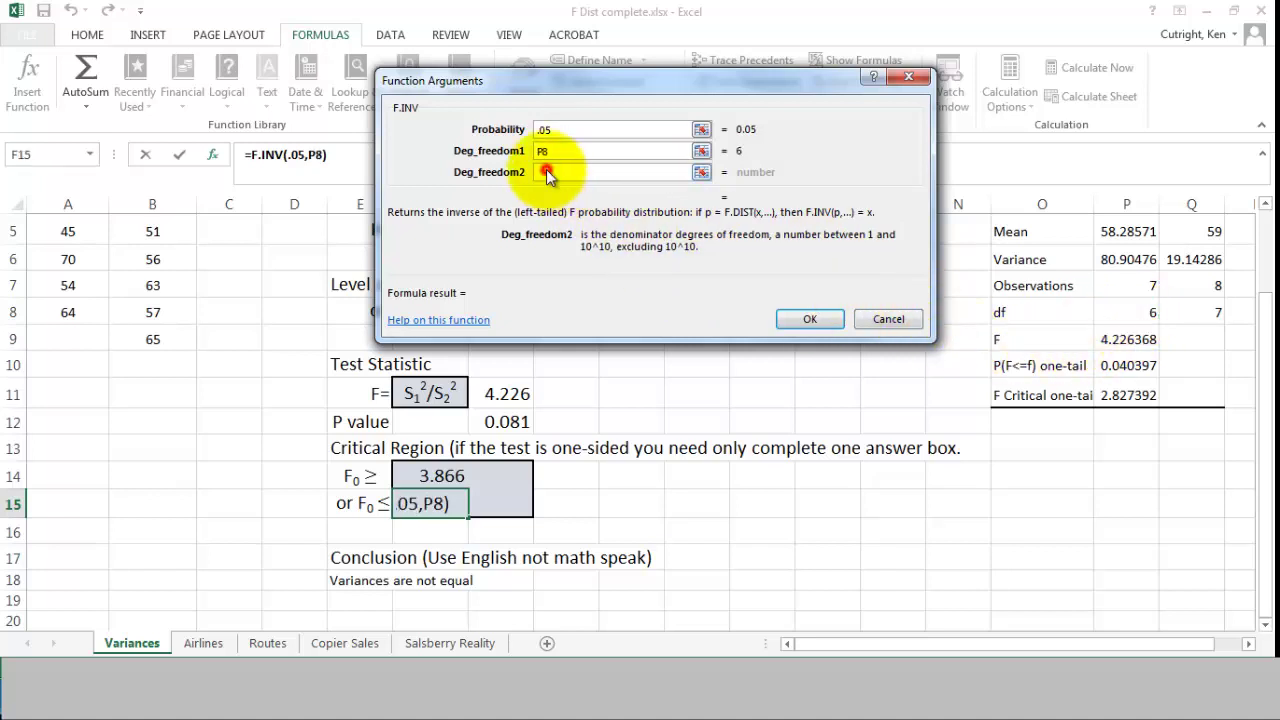
pyautogui.click(1199, 310)
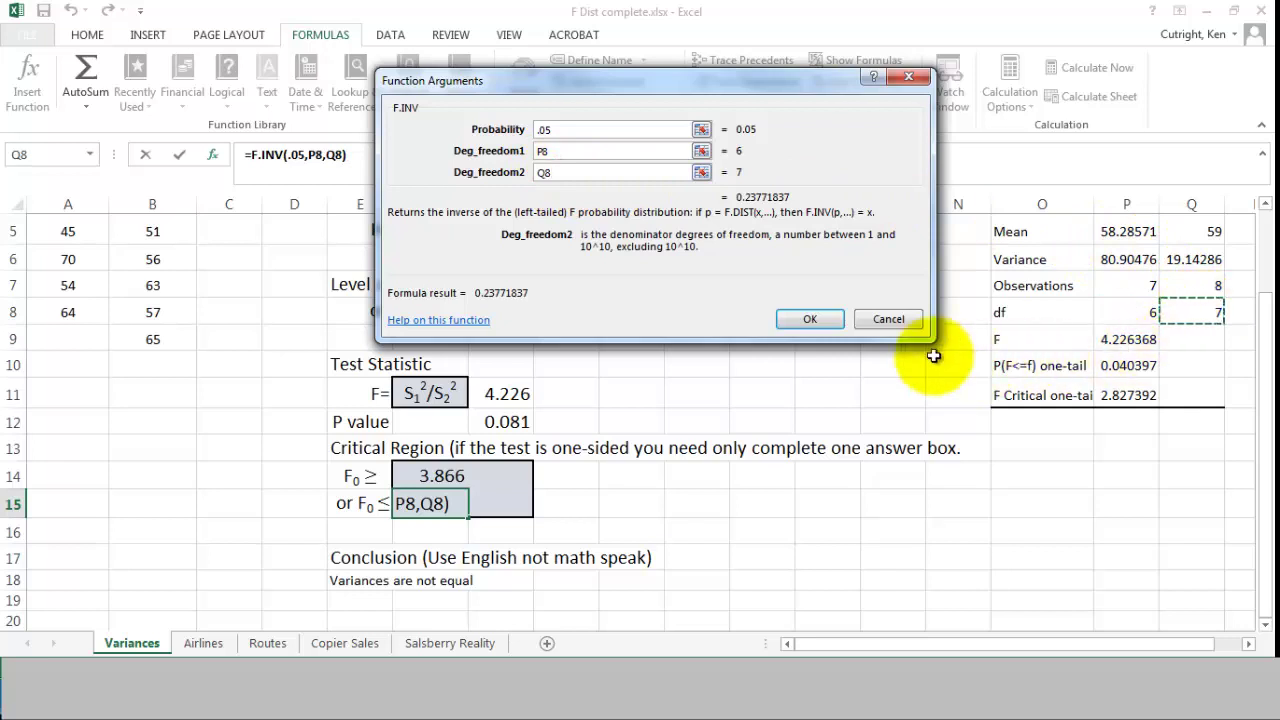
pyautogui.click(805, 320)
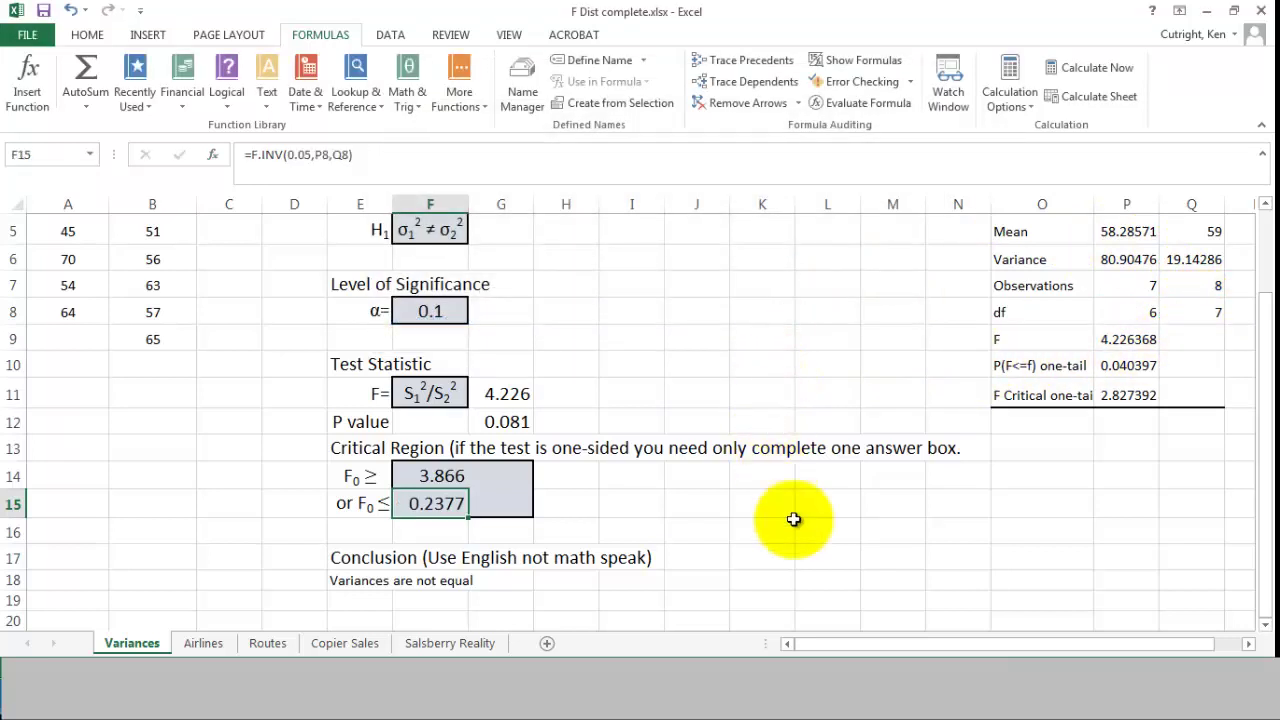
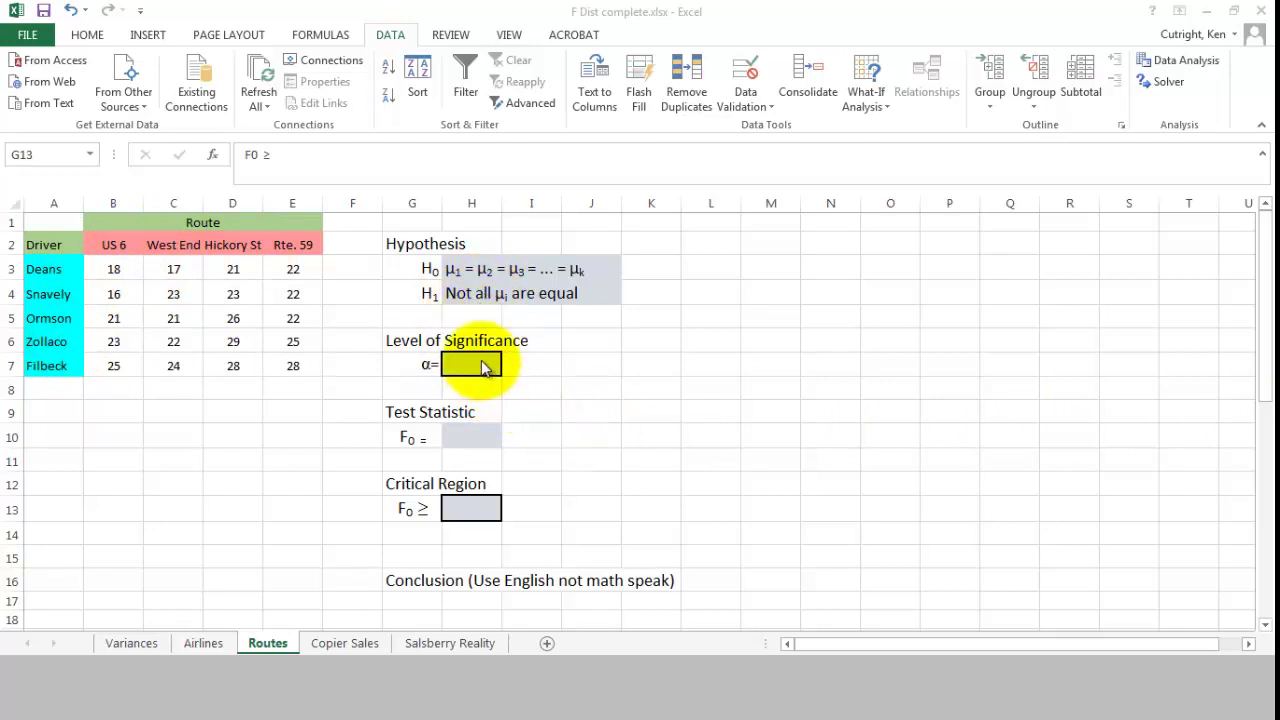
# - Enter 0.05 as the level of significance in cell H7 of the Routes sheet
pyautogui.click(480, 361)
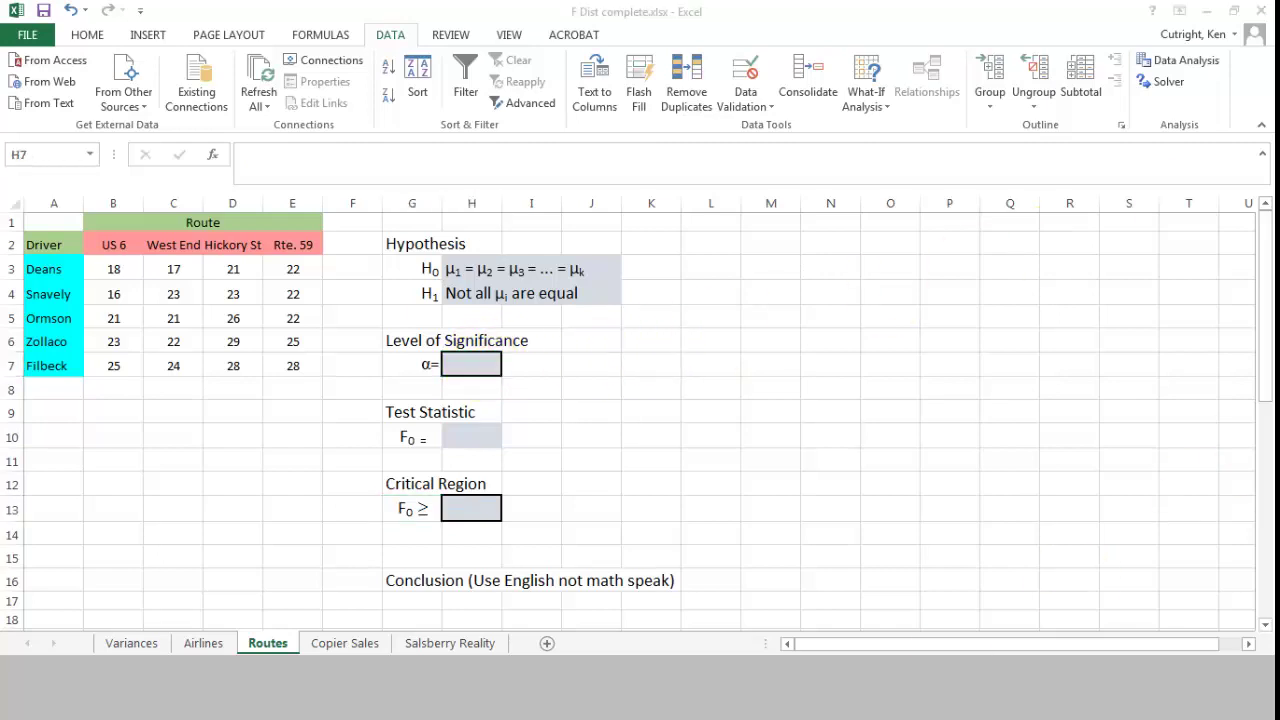
pyautogui.click(473, 363)
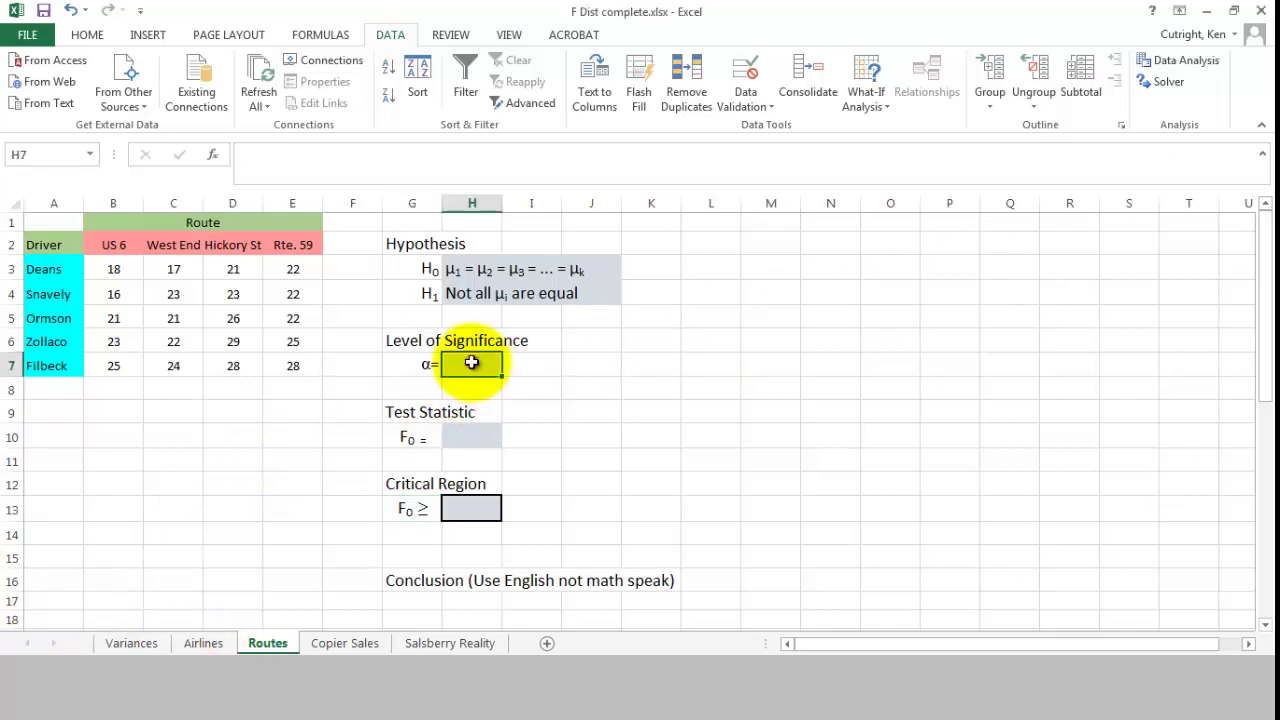
pyautogui.doubleClick(473, 363)
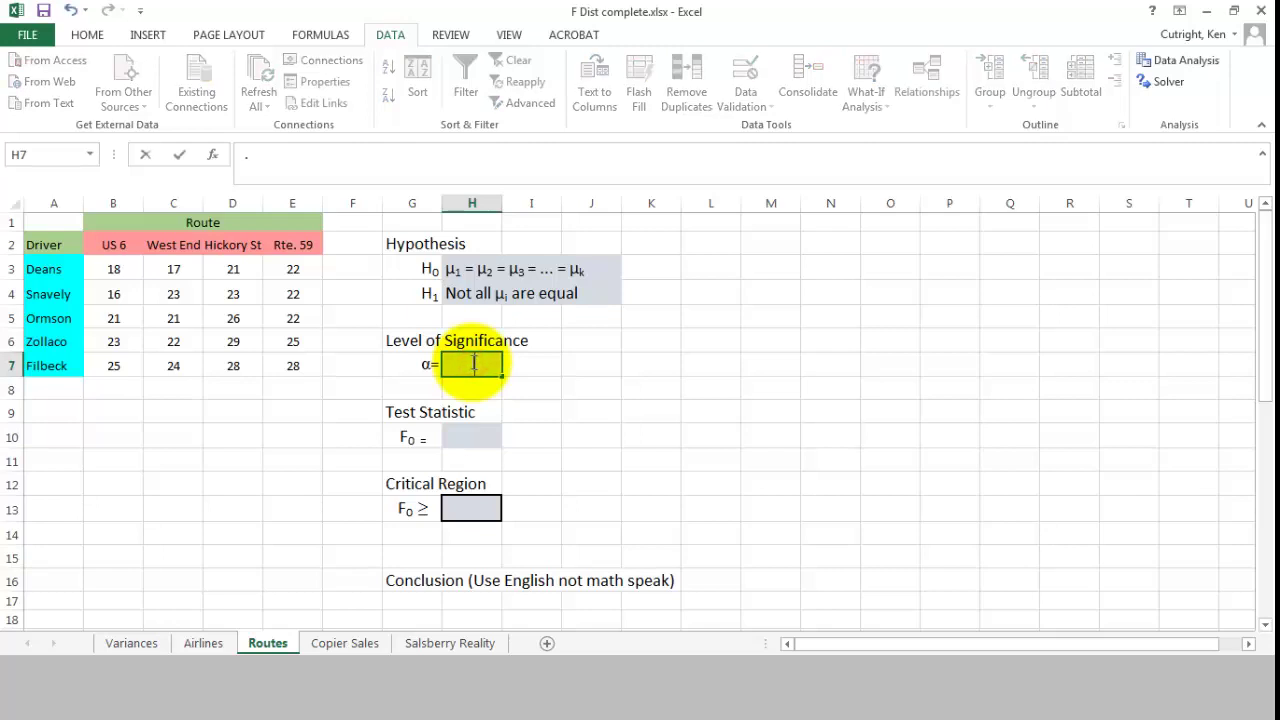
# - Open the Anova: Two-Factor Without Replication tool from the data analysis tools for the Routes sheet
pyautogui.click(472, 434)
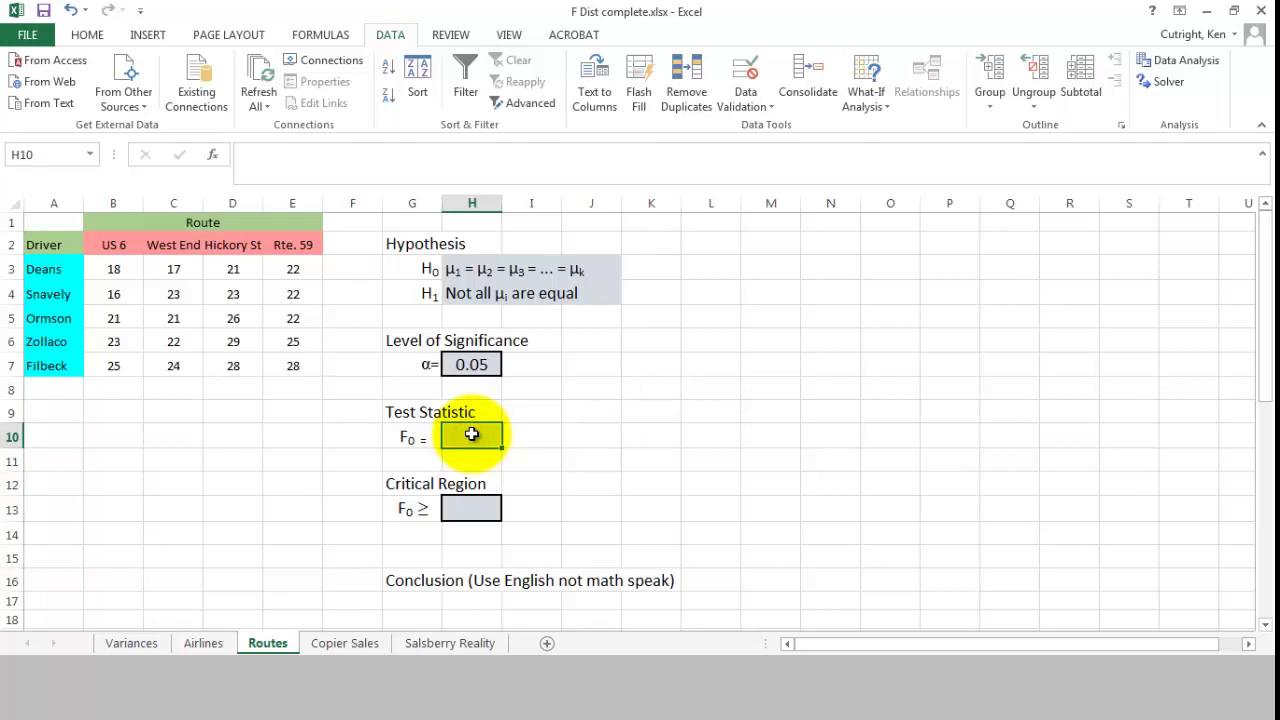
pyautogui.click(390, 34)
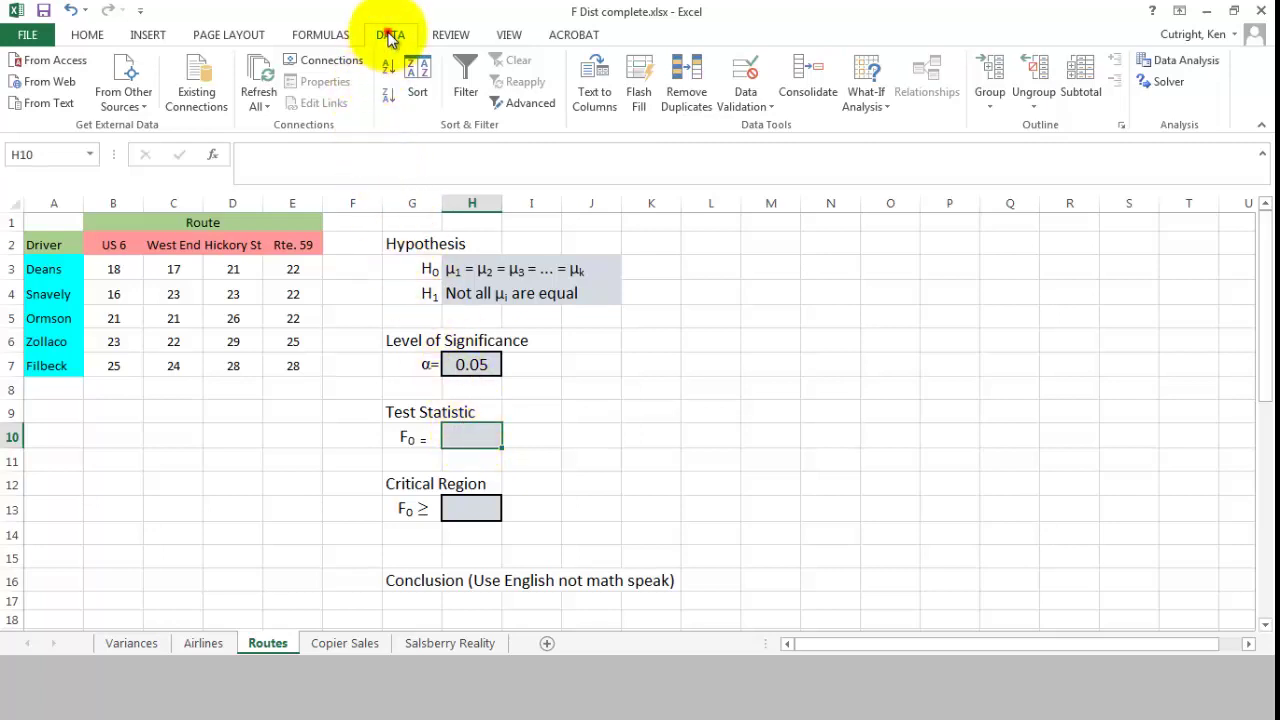
pyautogui.click(1179, 59)
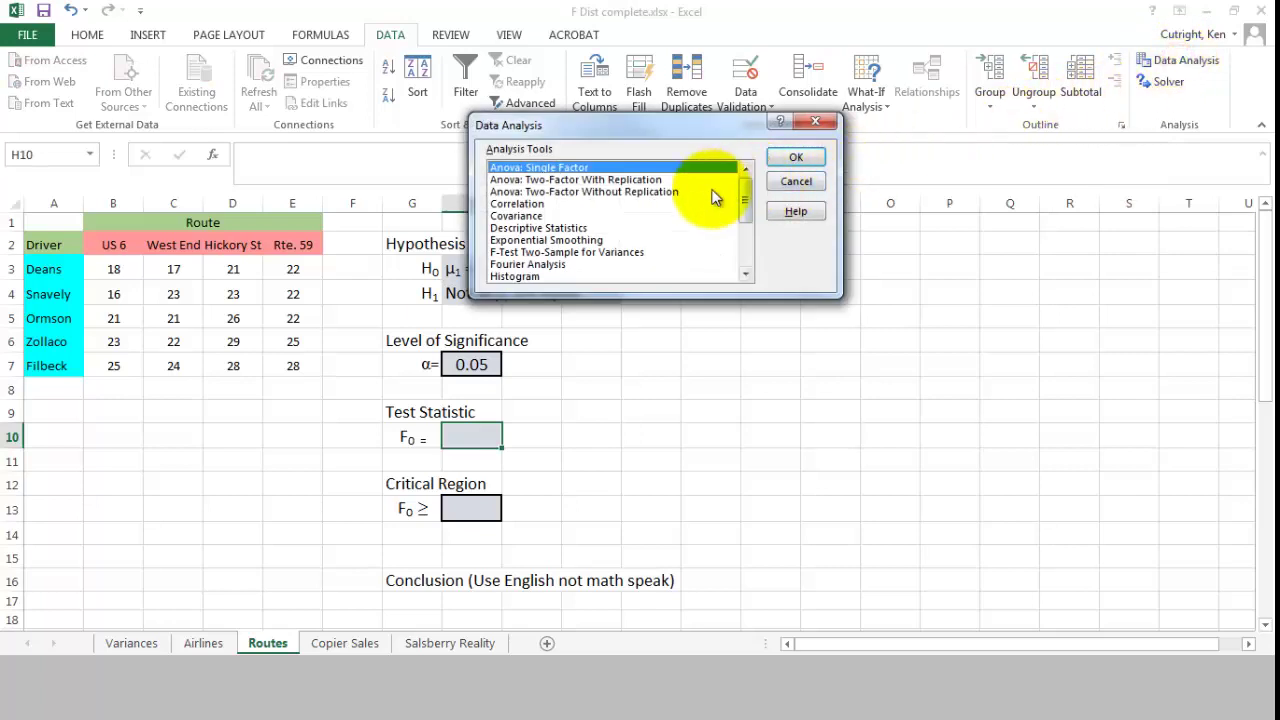
pyautogui.click(622, 192)
pyautogui.click(796, 158)
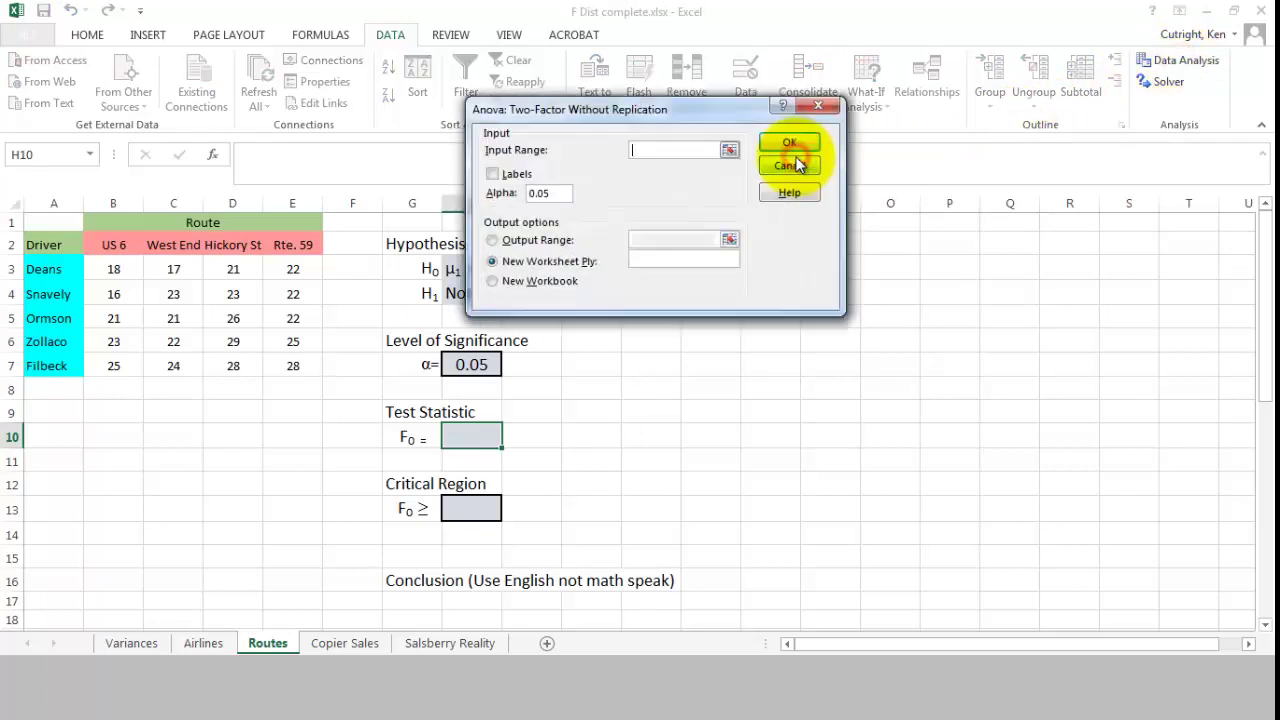
# - Set the ANOVA input range to A2:E7 and mark it as including labels
pyautogui.click(61, 241)
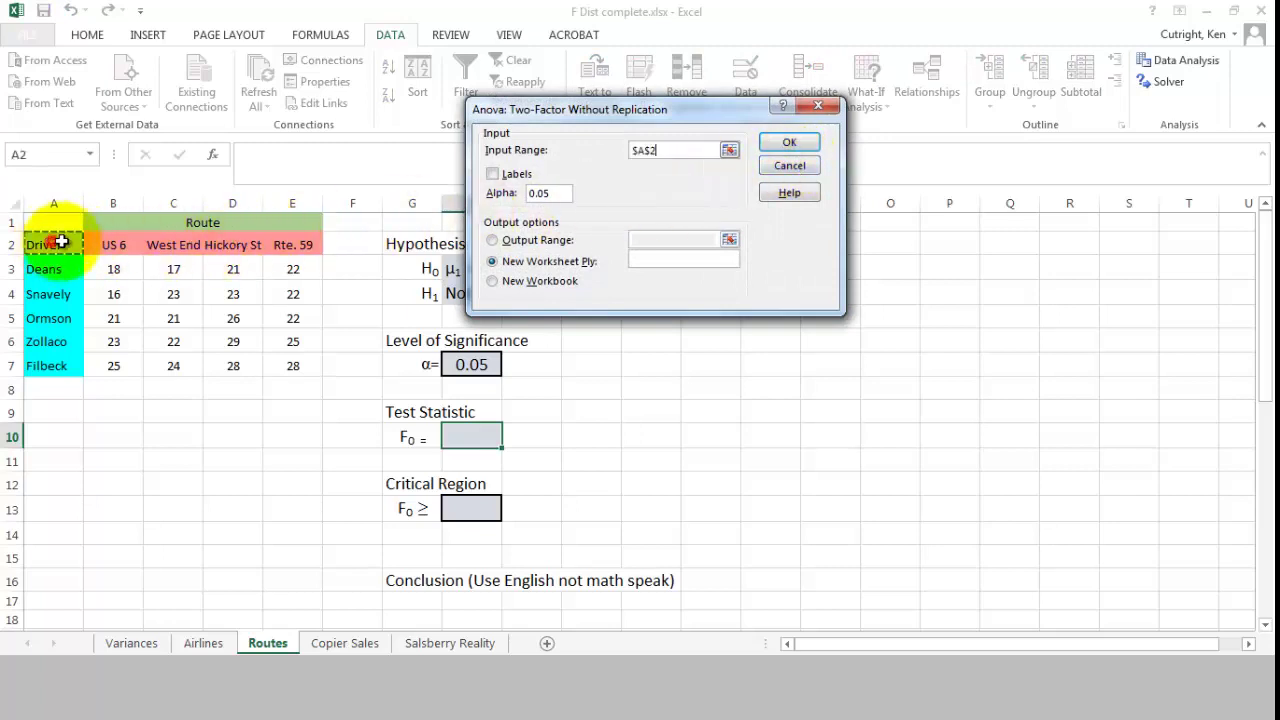
pyautogui.moveTo(61, 241); pyautogui.dragTo(263, 366)
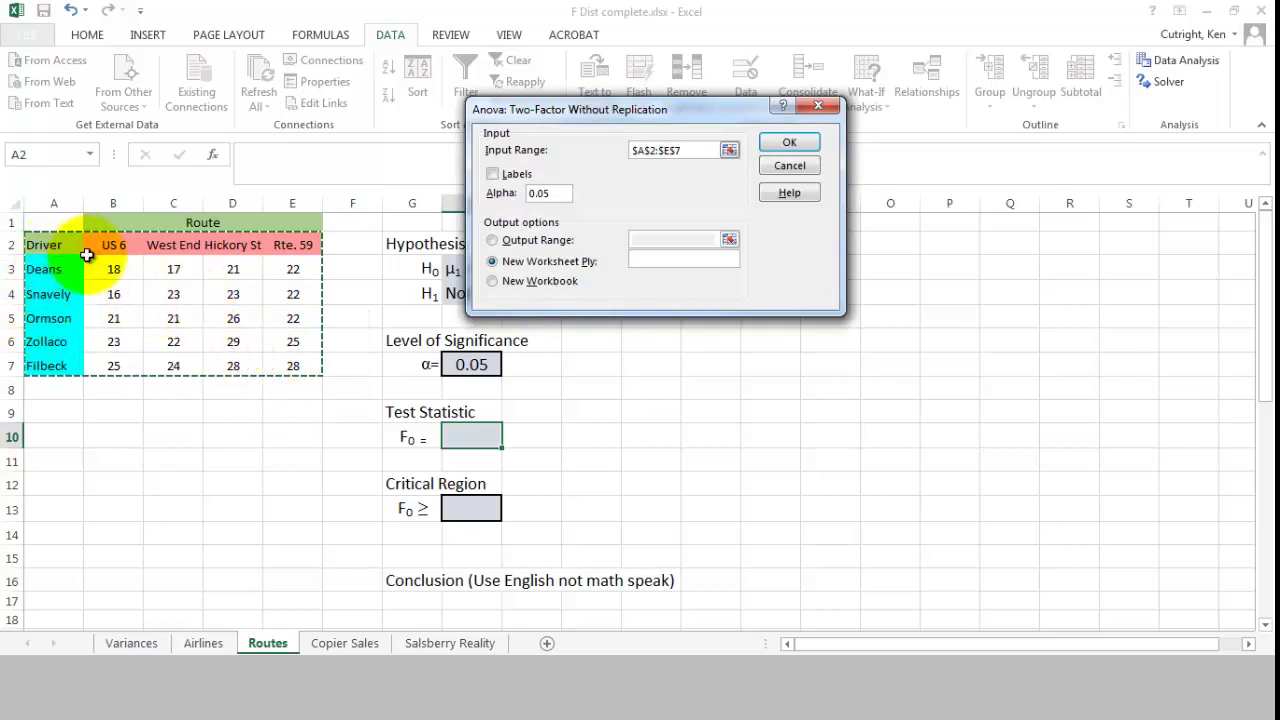
pyautogui.click(491, 175)
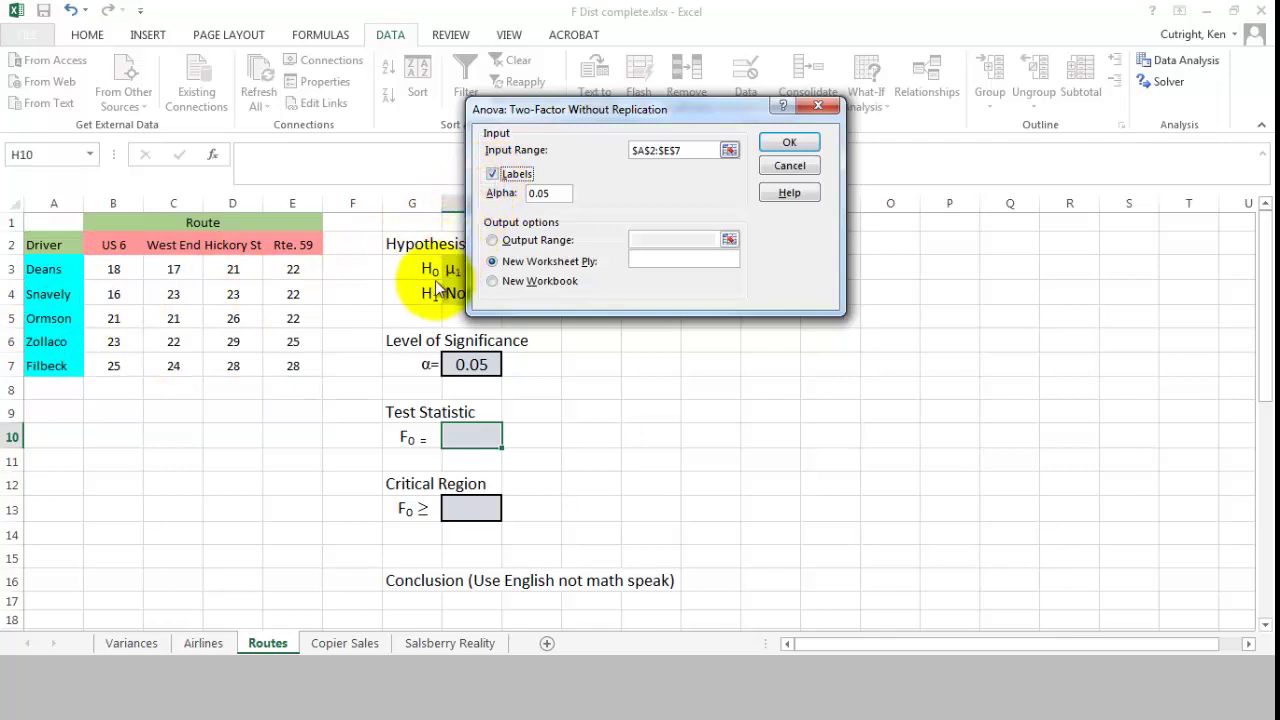
# - Output the ANOVA results at cell M3 of the same sheet and widen column M to fit its labels
pyautogui.click(492, 240)
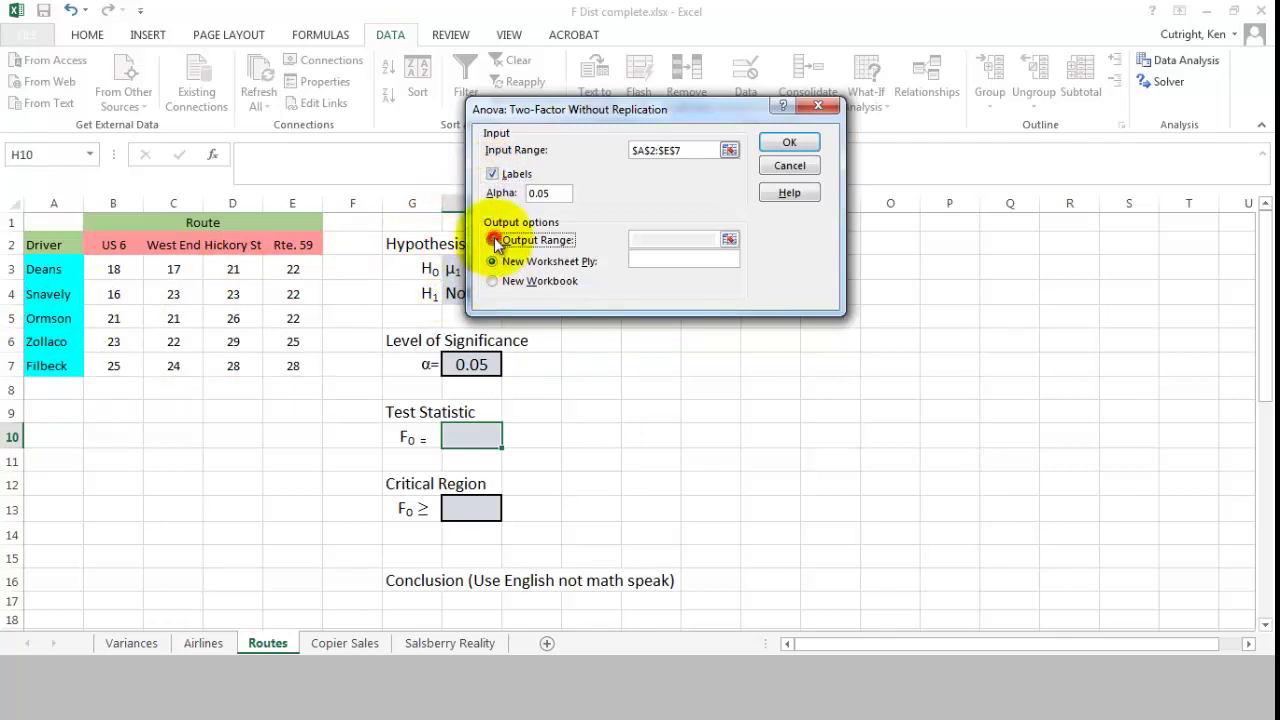
pyautogui.click(645, 239)
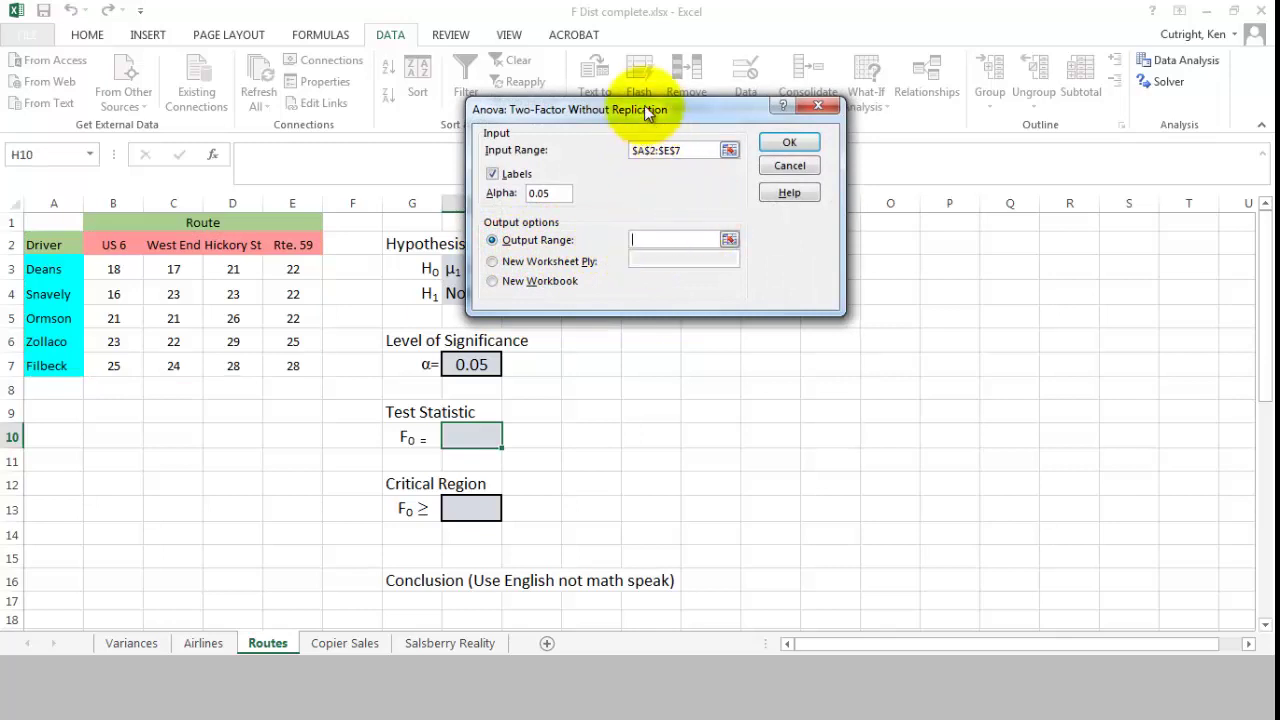
pyautogui.moveTo(644, 105); pyautogui.dragTo(472, 115)
pyautogui.click(762, 260)
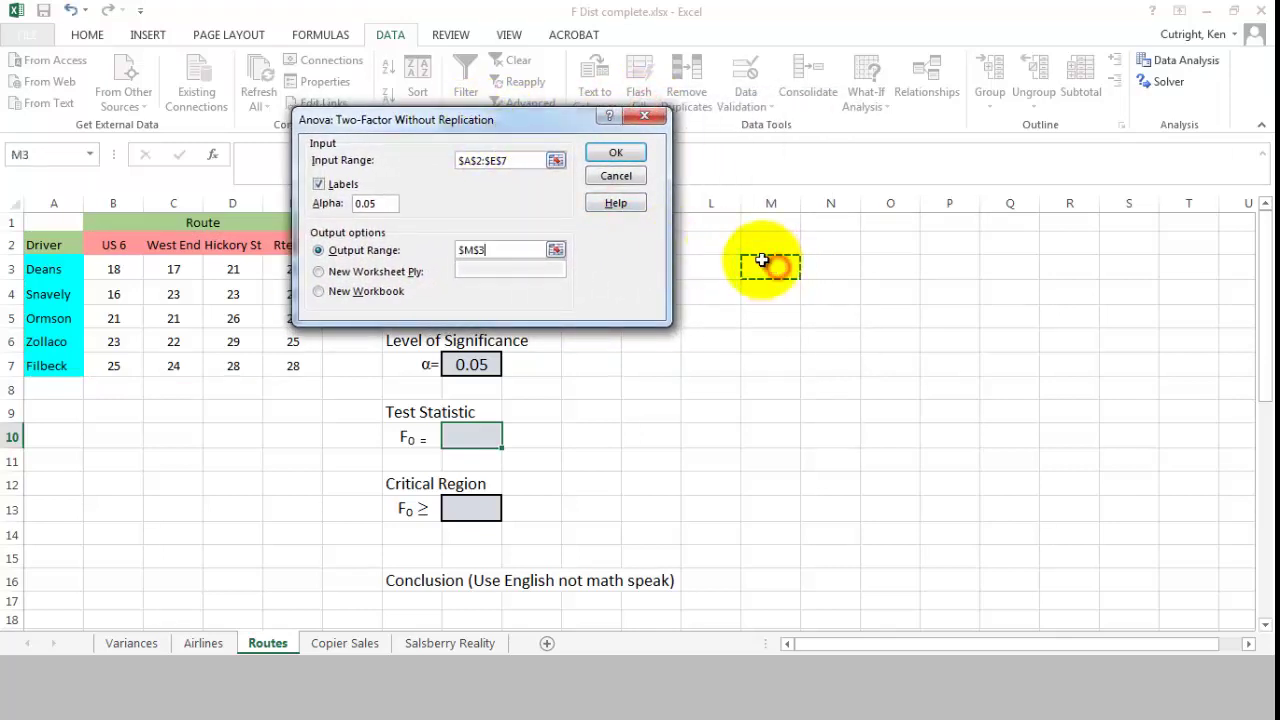
pyautogui.click(615, 154)
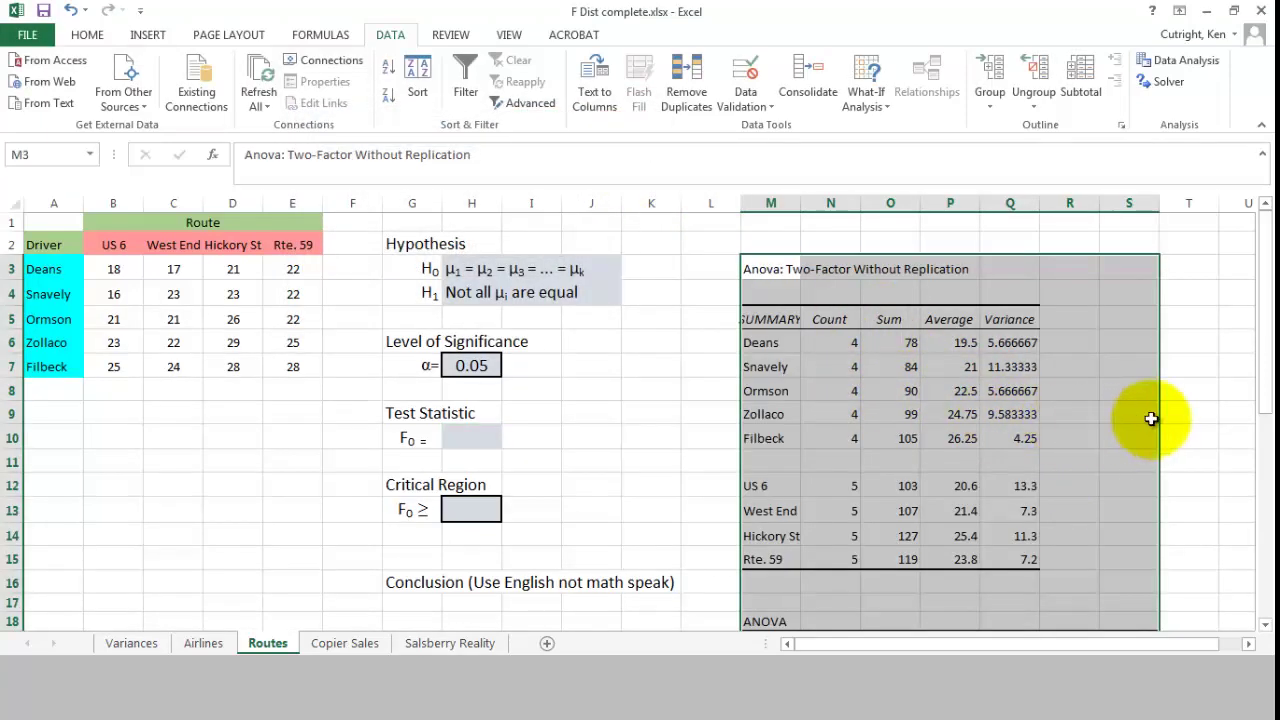
pyautogui.click(1242, 418)
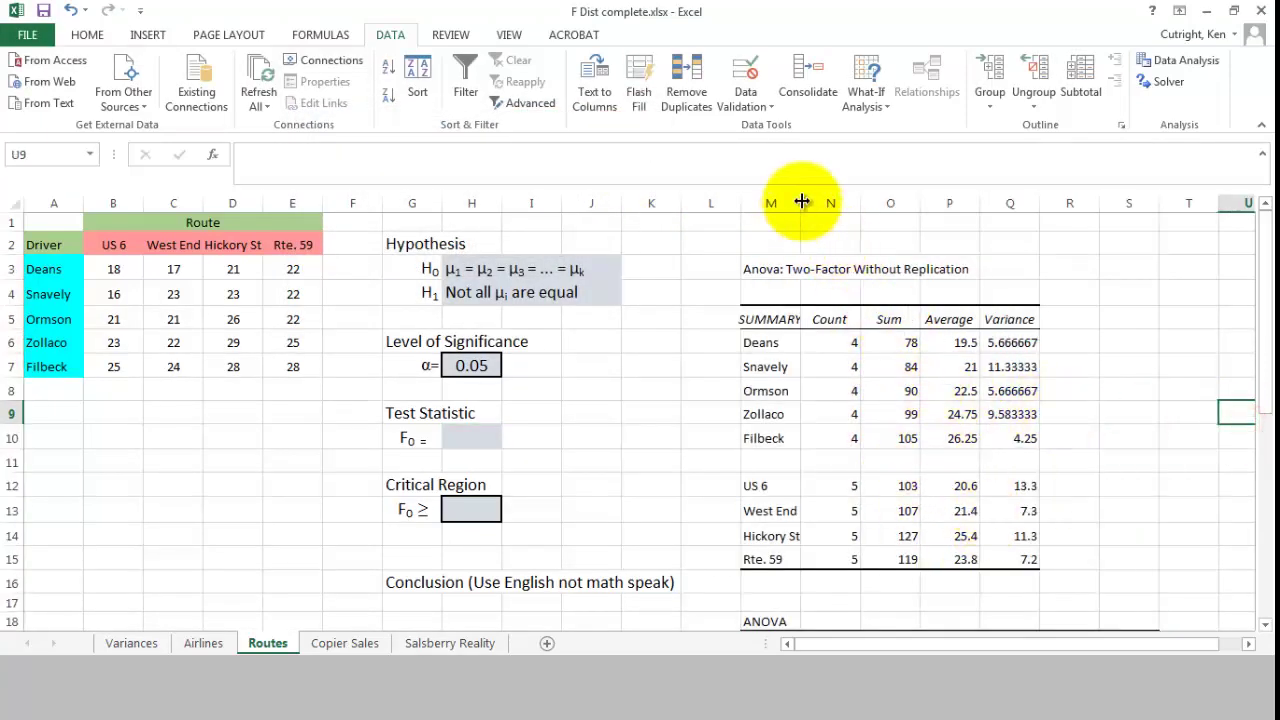
pyautogui.moveTo(802, 202); pyautogui.dragTo(853, 202)
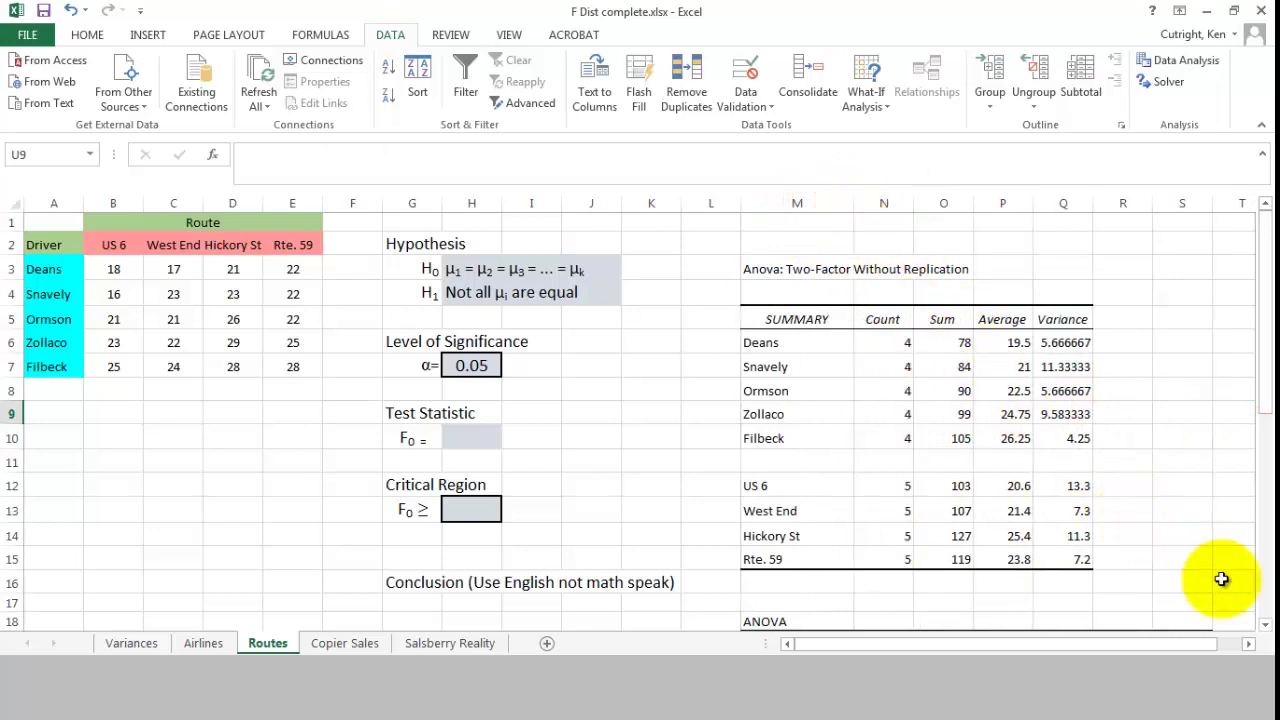
# - Link the test statistic cell H10 to the Columns F value in cell Q21
pyautogui.click(1265, 624)
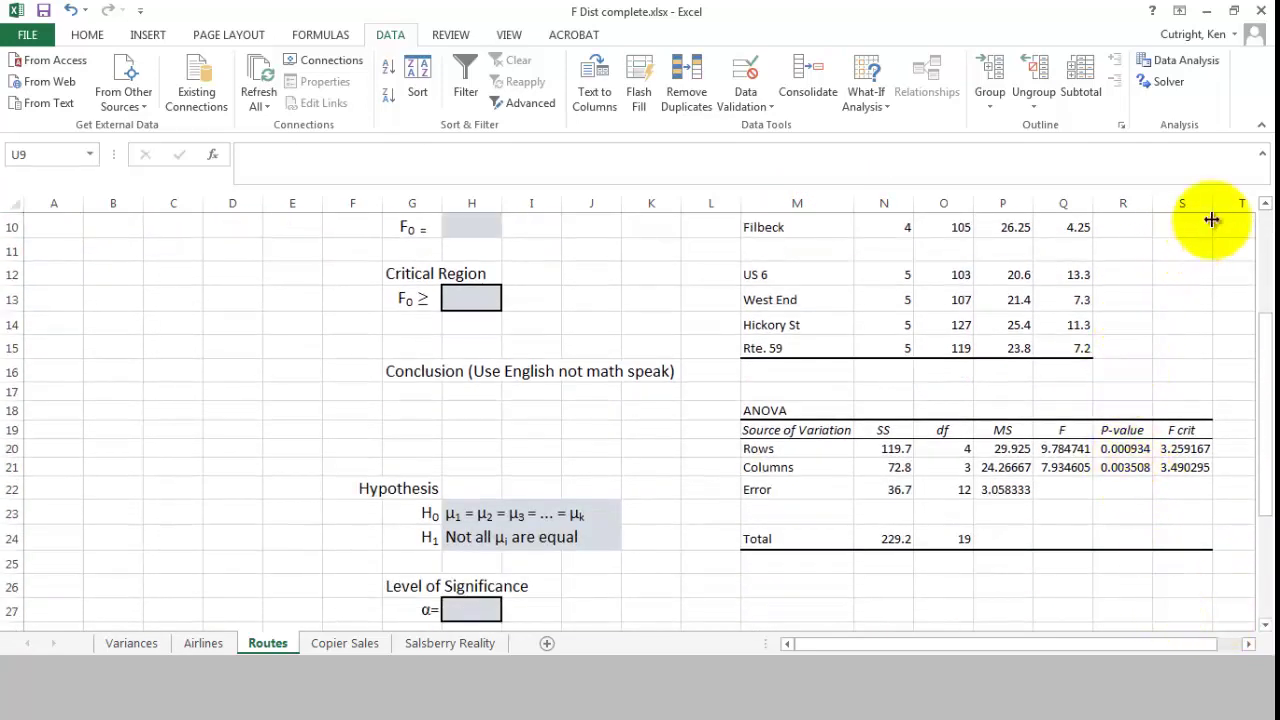
pyautogui.click(1264, 204)
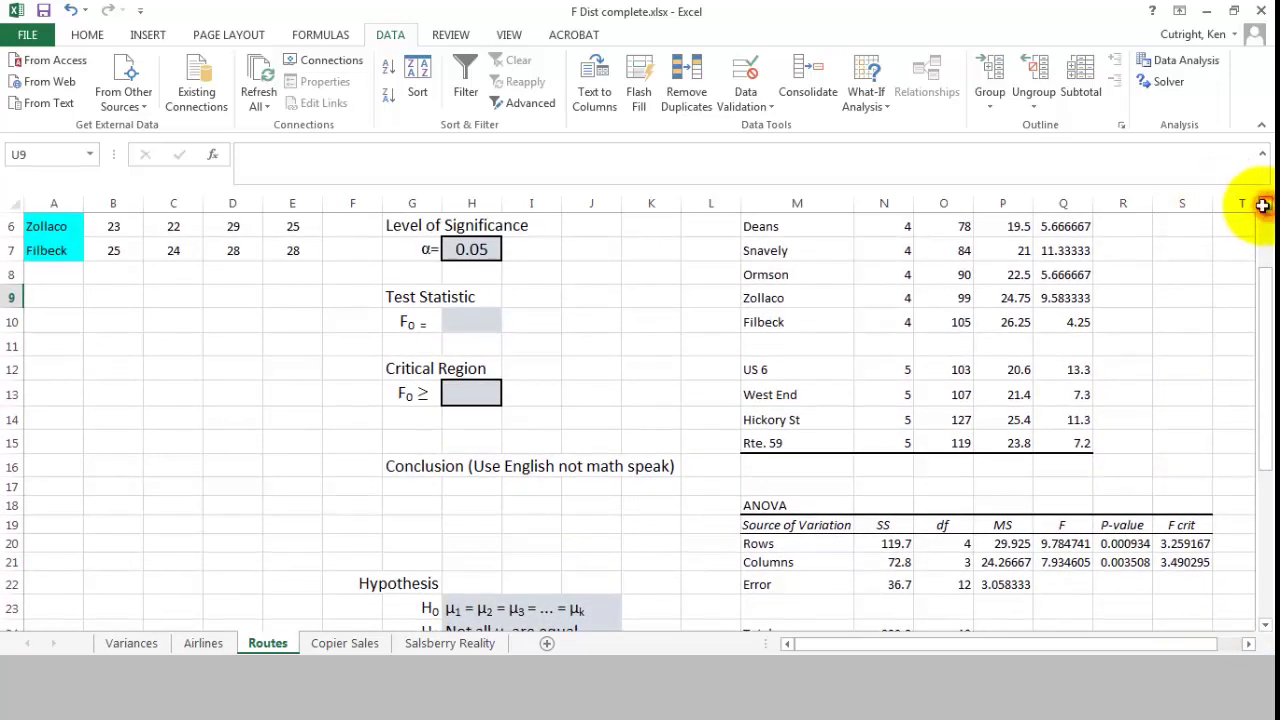
pyautogui.click(455, 323)
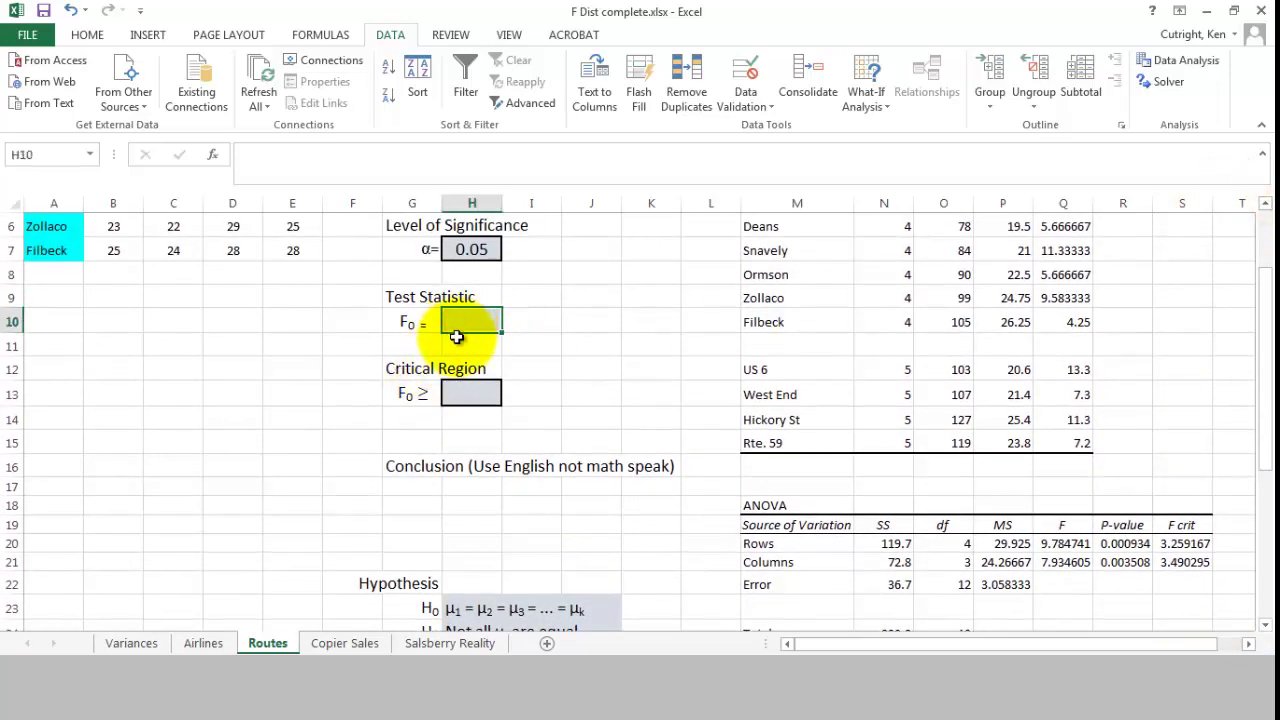
pyautogui.write('=')
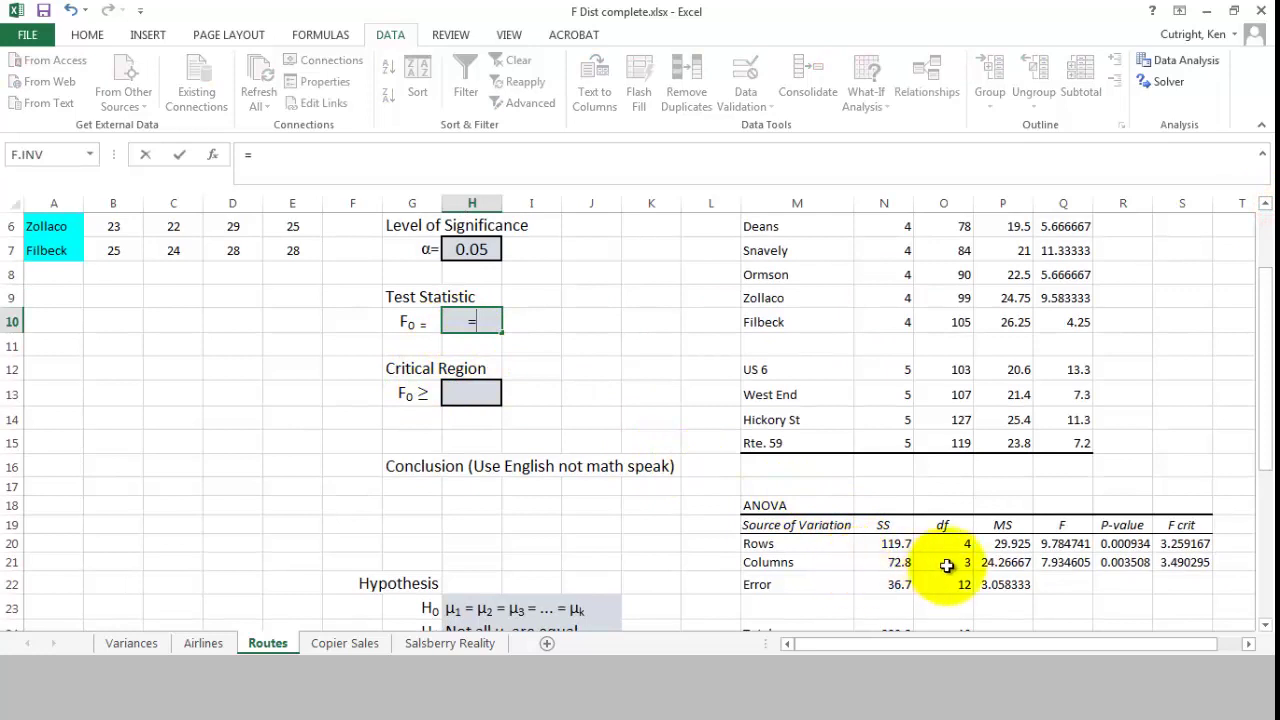
pyautogui.click(1062, 568)
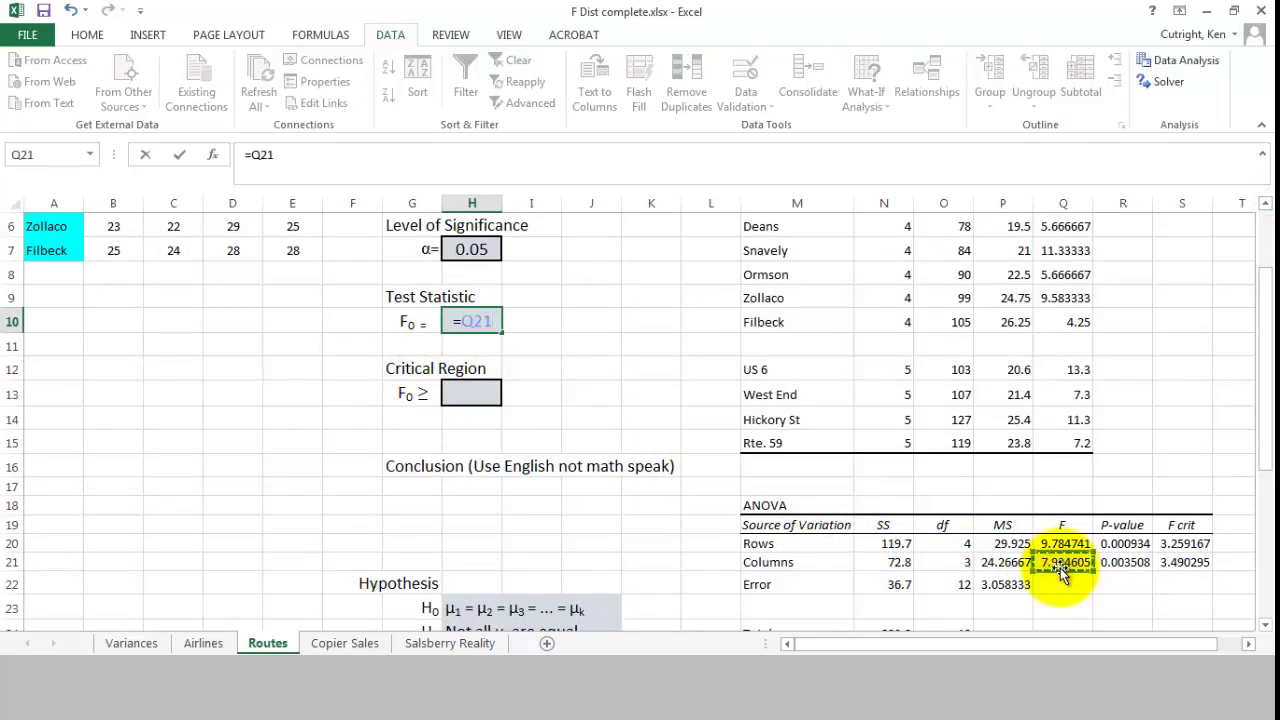
pyautogui.press('Return')
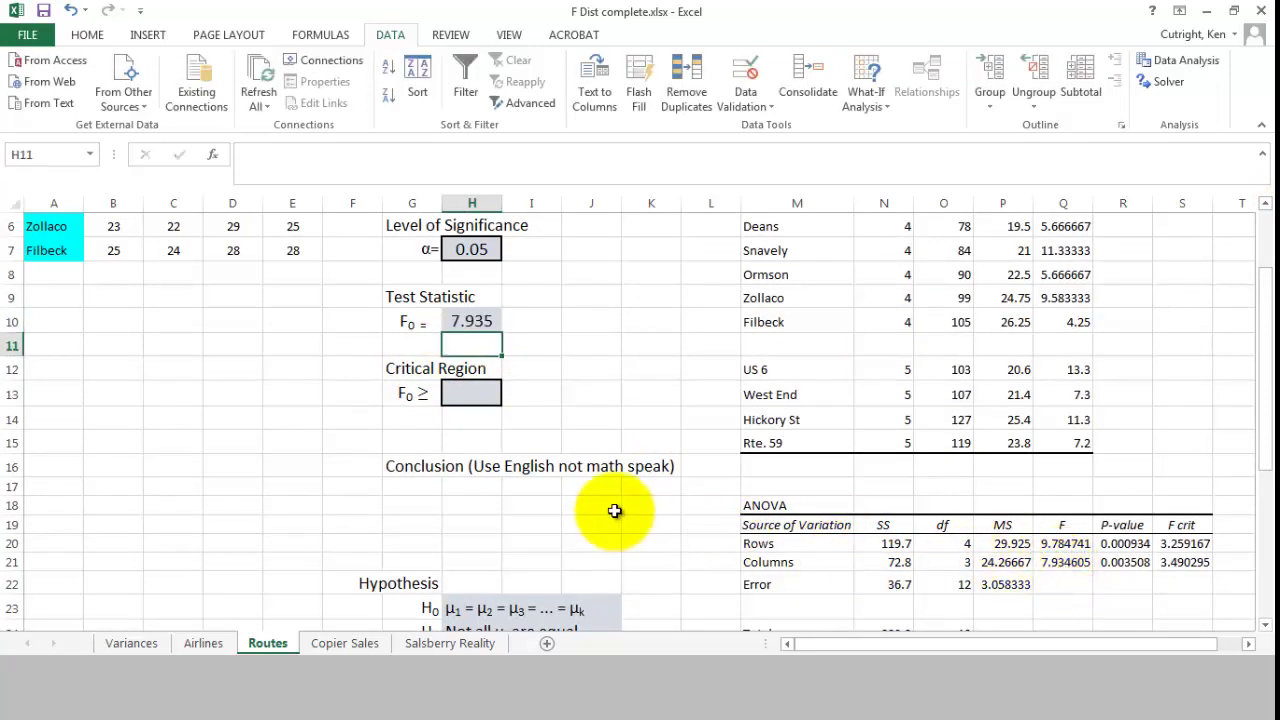
# - Rename the ANOVA table's Columns source as Routes and its Rows source as Drivers
pyautogui.click(789, 565)
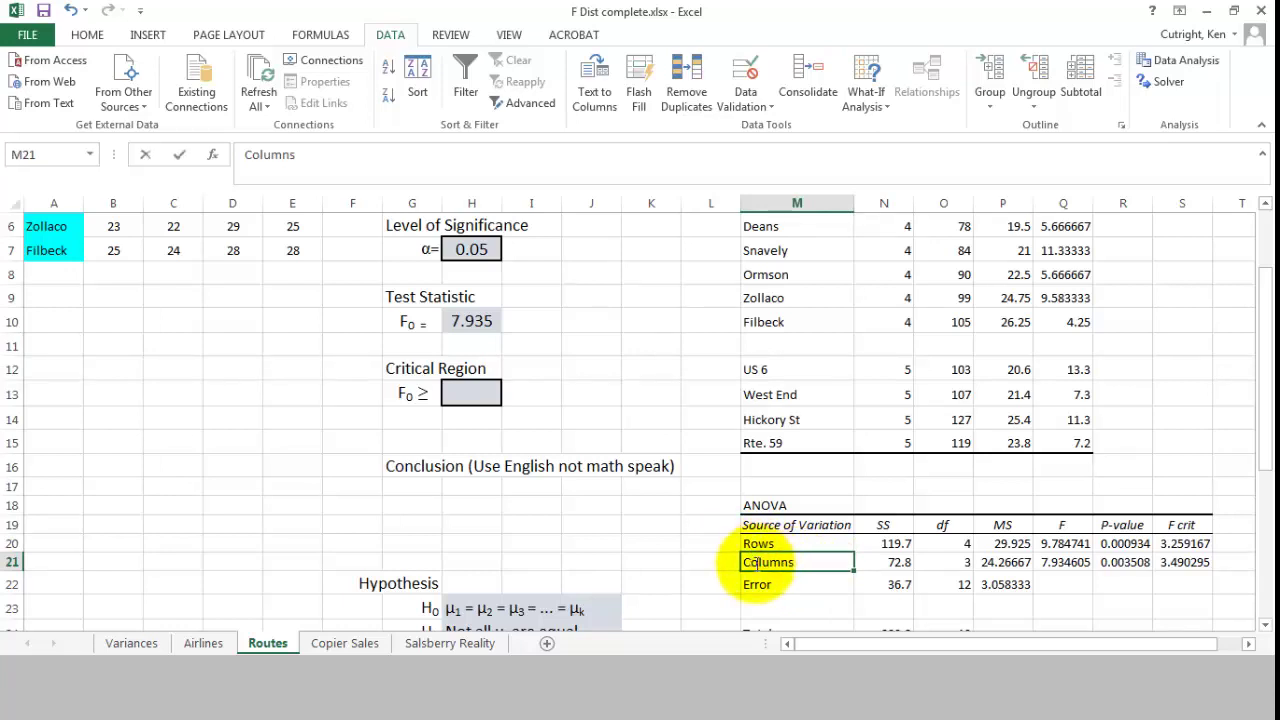
pyautogui.write('Routes')
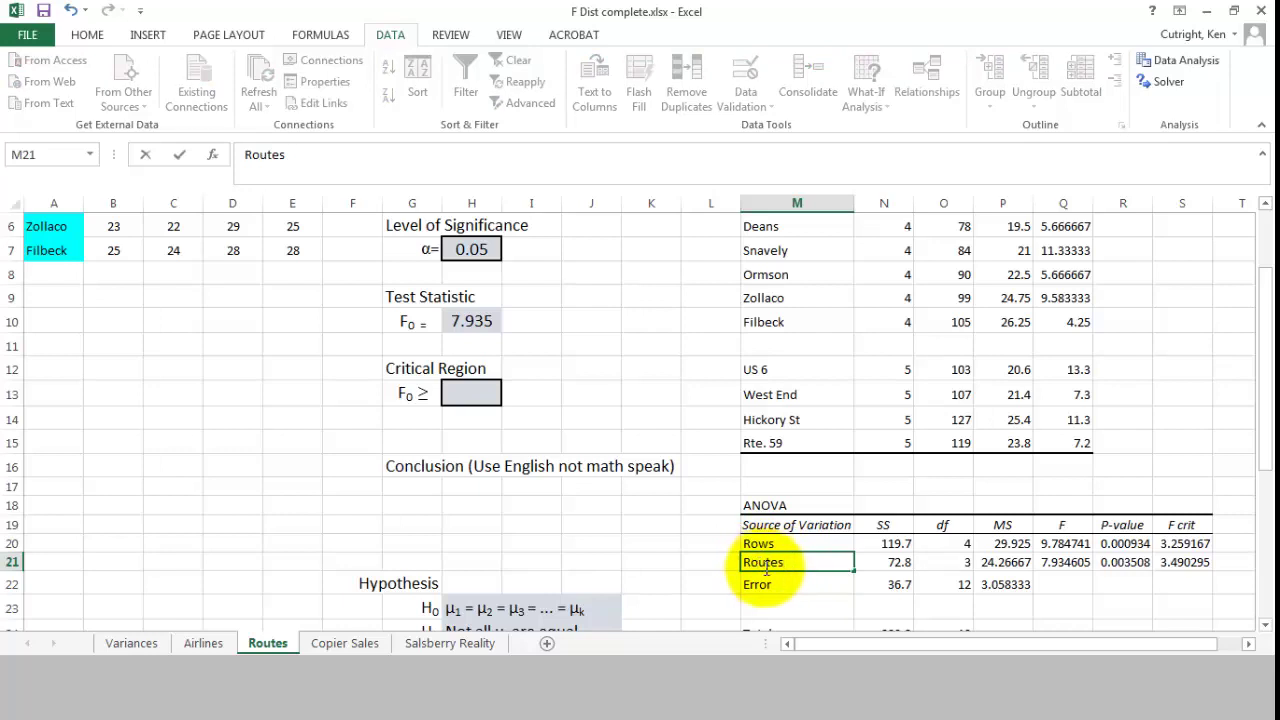
pyautogui.click(752, 544)
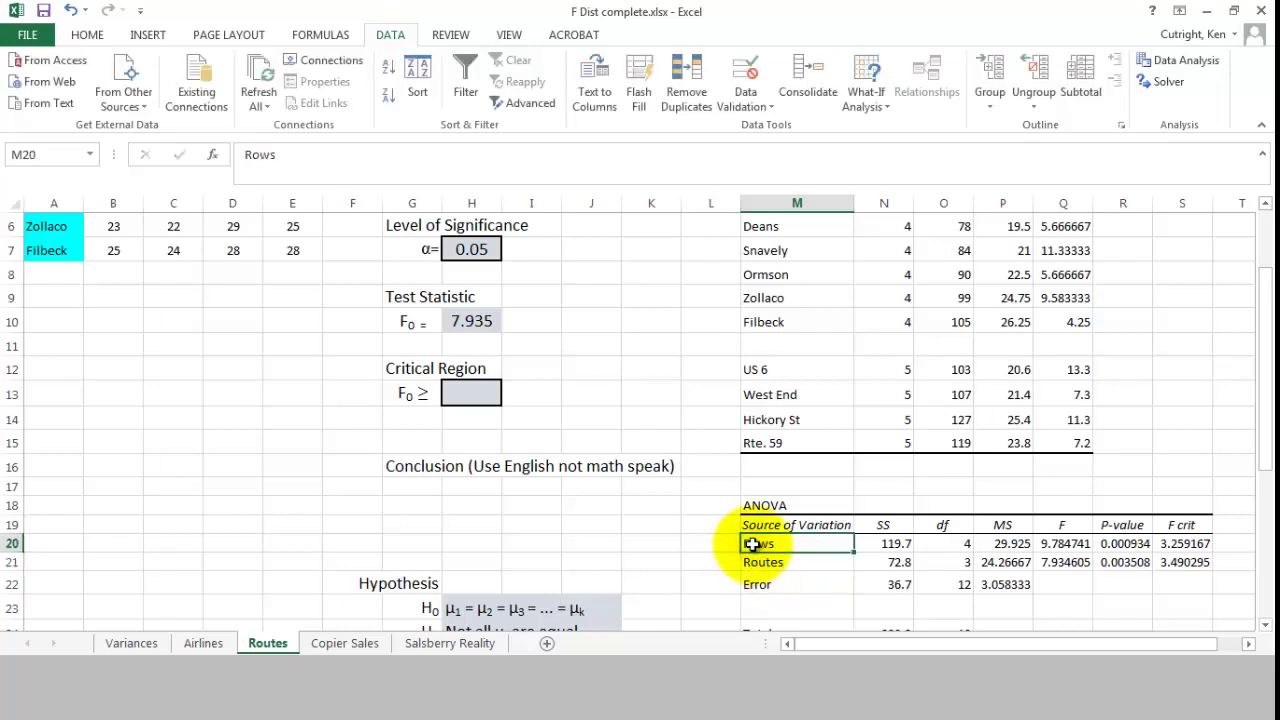
pyautogui.write('Dr')
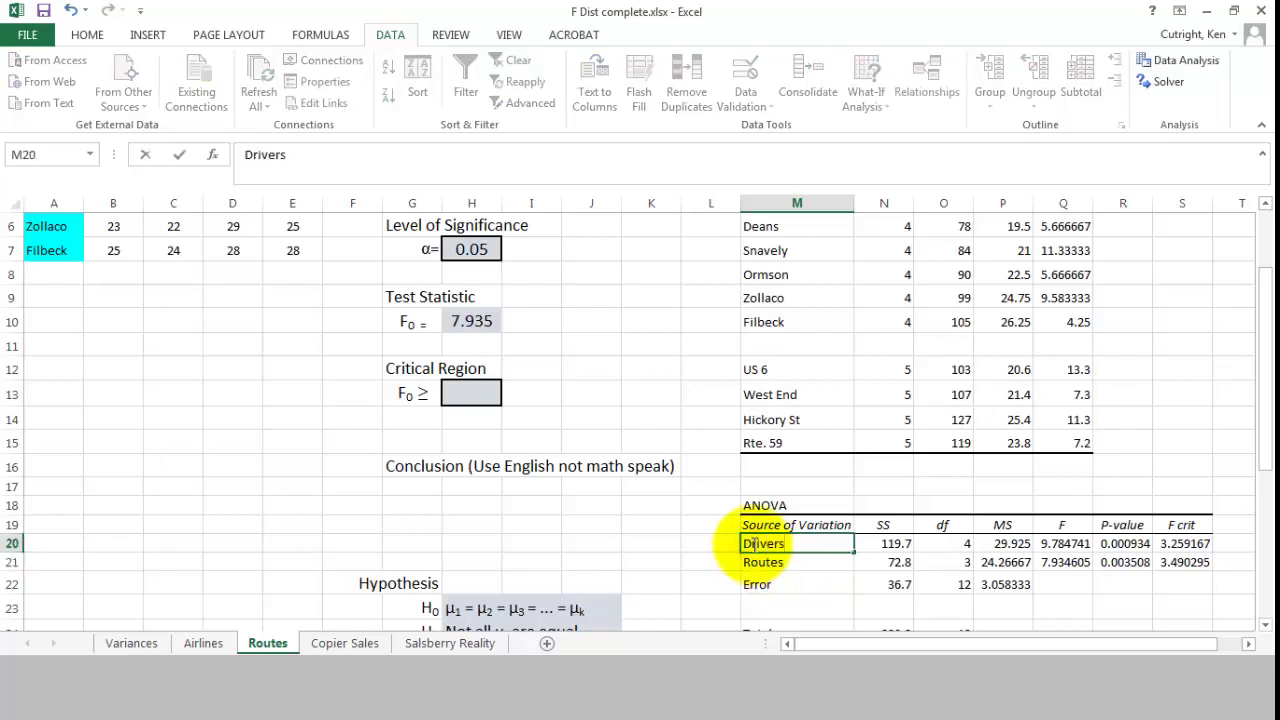
pyautogui.write('ivers')
pyautogui.press('Return')
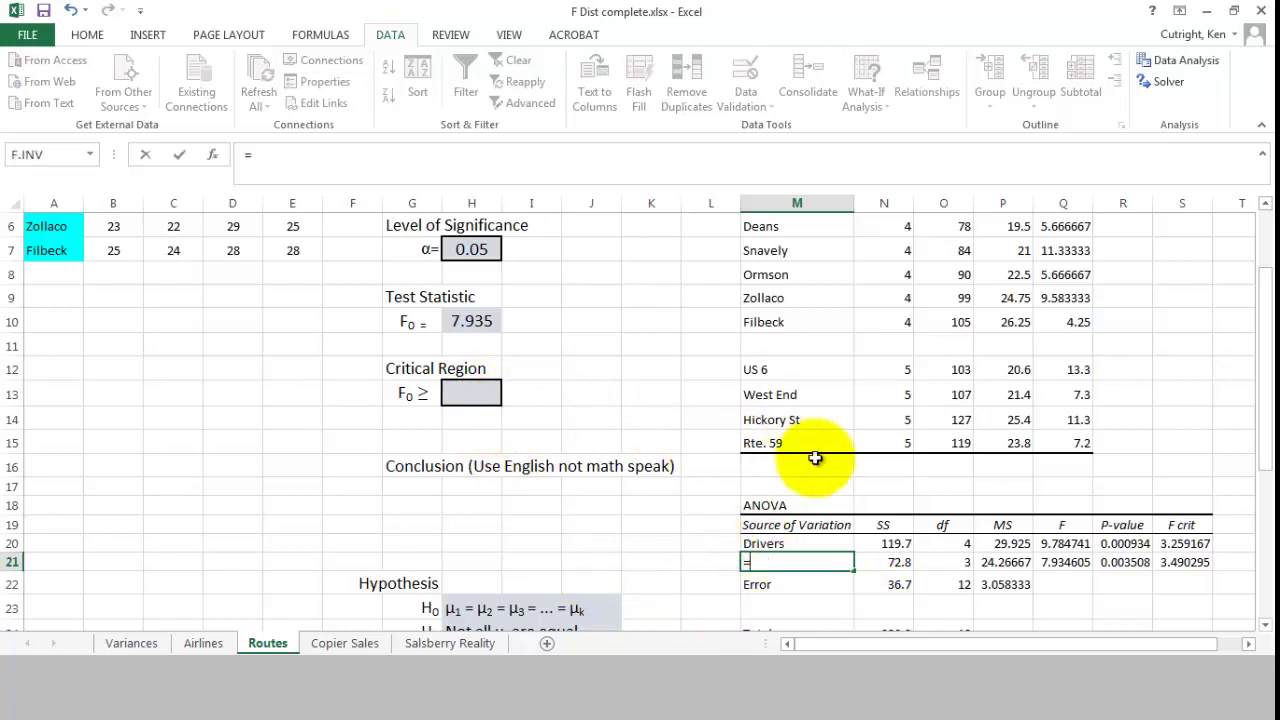
# - Enter a formula in cell M21 that references the F crit value in S21
pyautogui.write('=')
pyautogui.click(1173, 563)
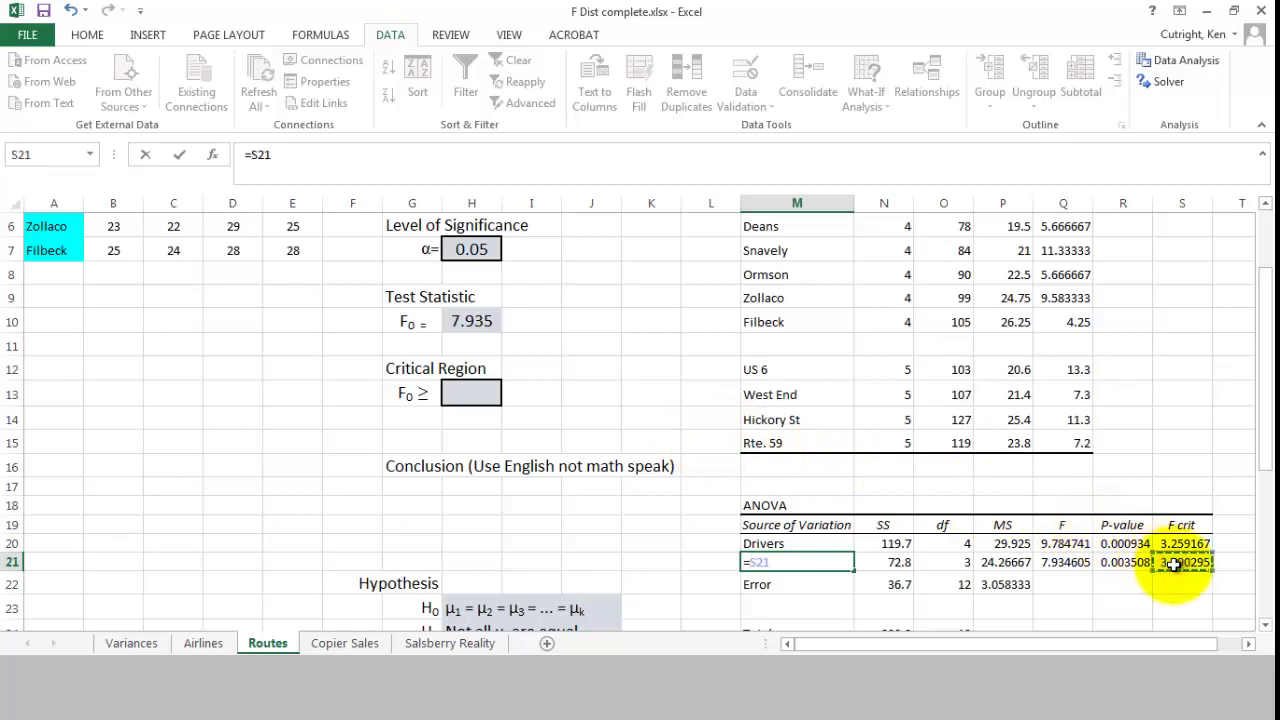
pyautogui.press('Return')
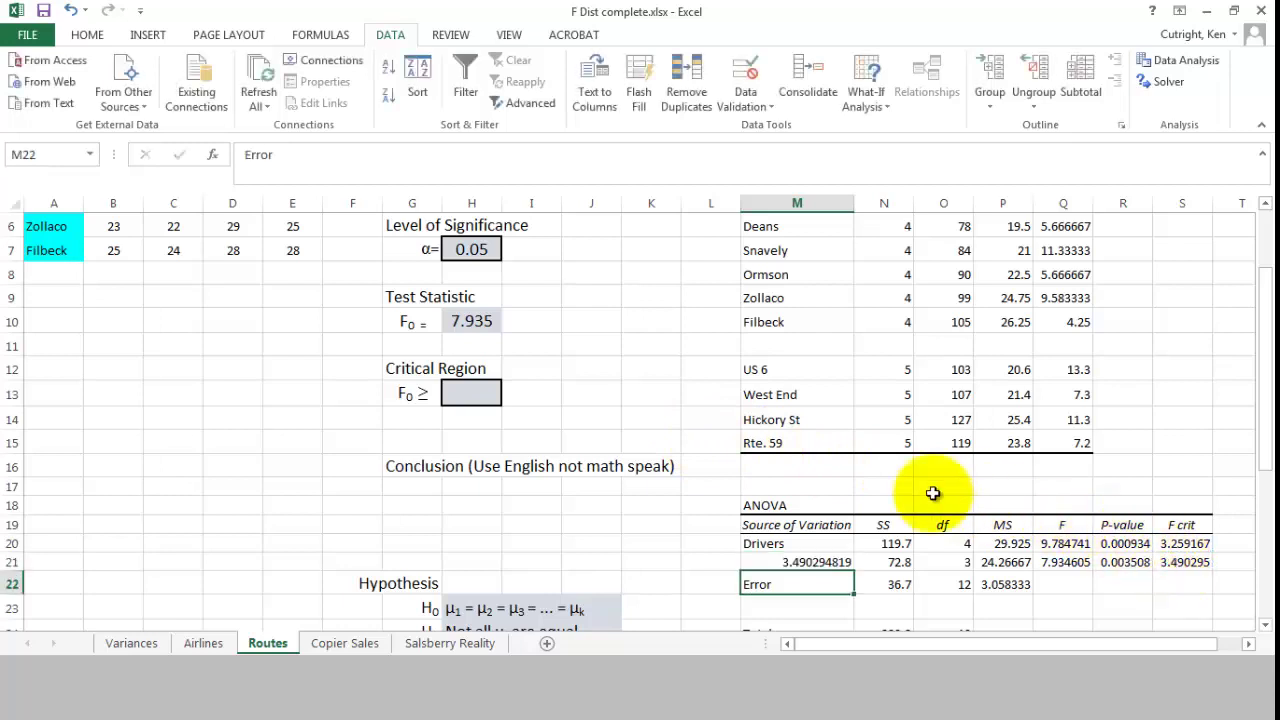
# - Add the label "P value" in cell G11, below the test statistic label
pyautogui.click(420, 343)
pyautogui.write('P')
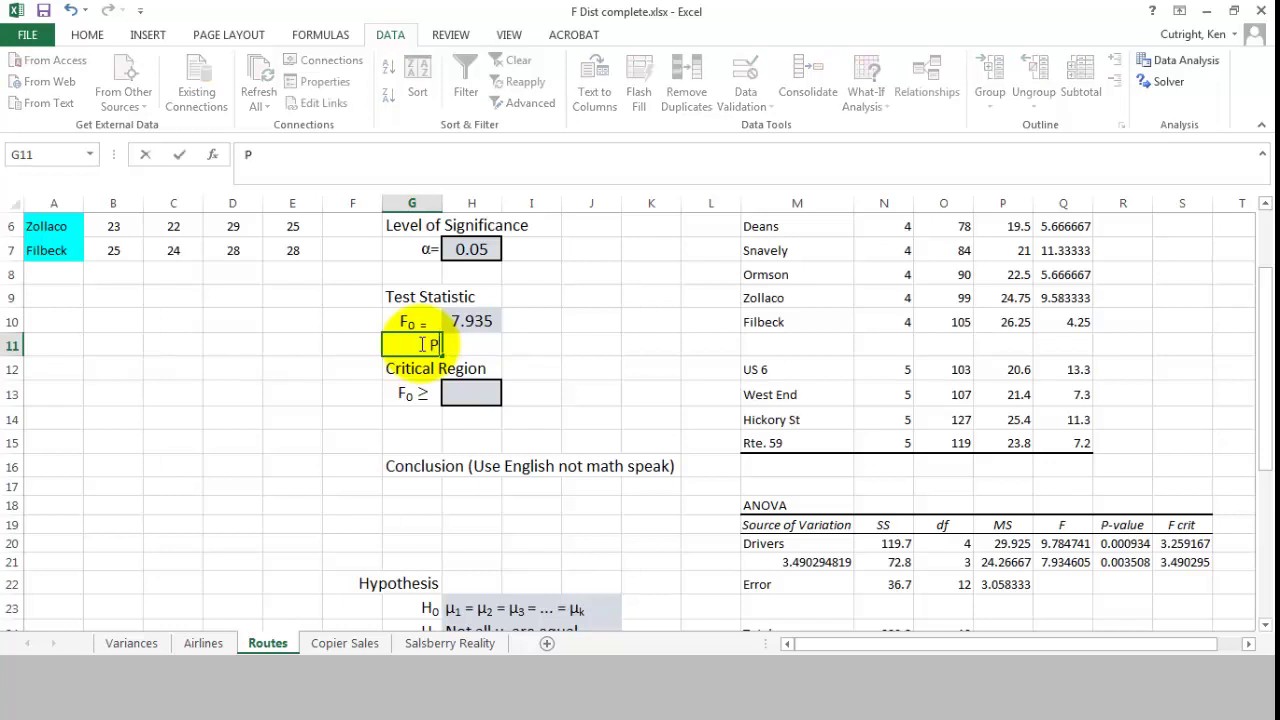
pyautogui.write(' value')
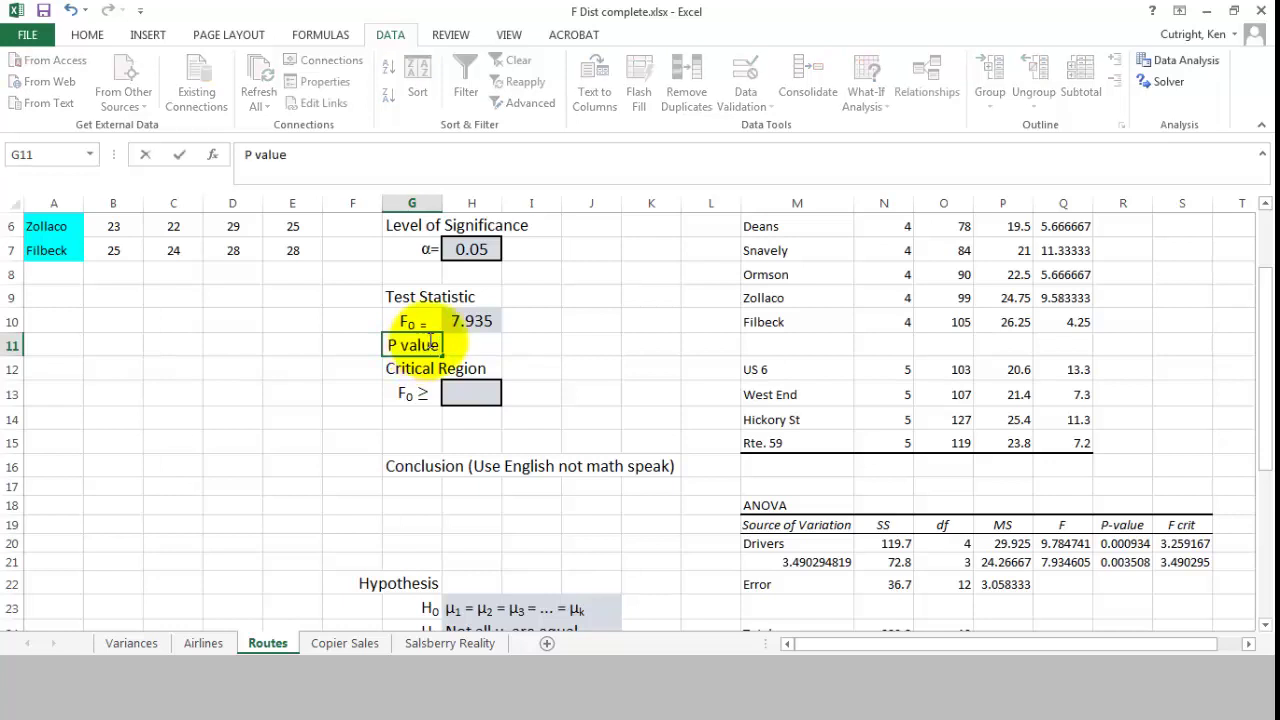
# - Link cell H11 beside the P value label to the routes P-value in cell R21
pyautogui.click(484, 346)
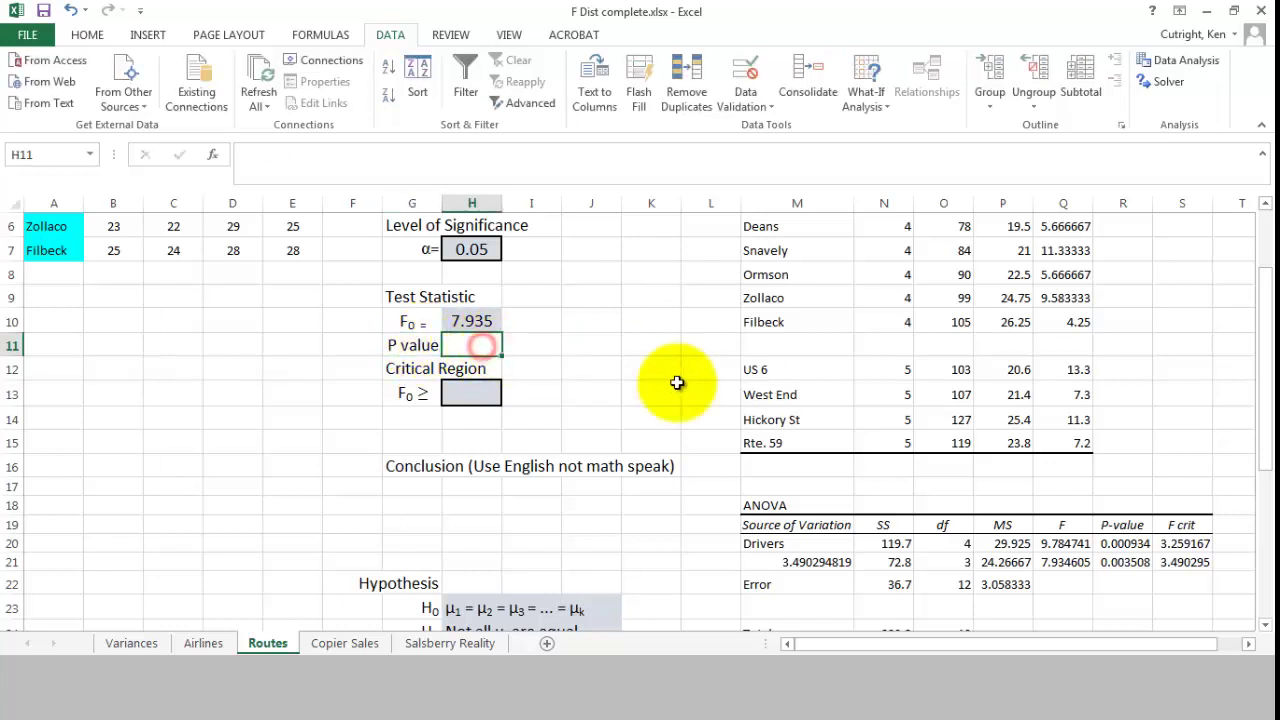
pyautogui.click(1115, 562)
pyautogui.click(480, 346)
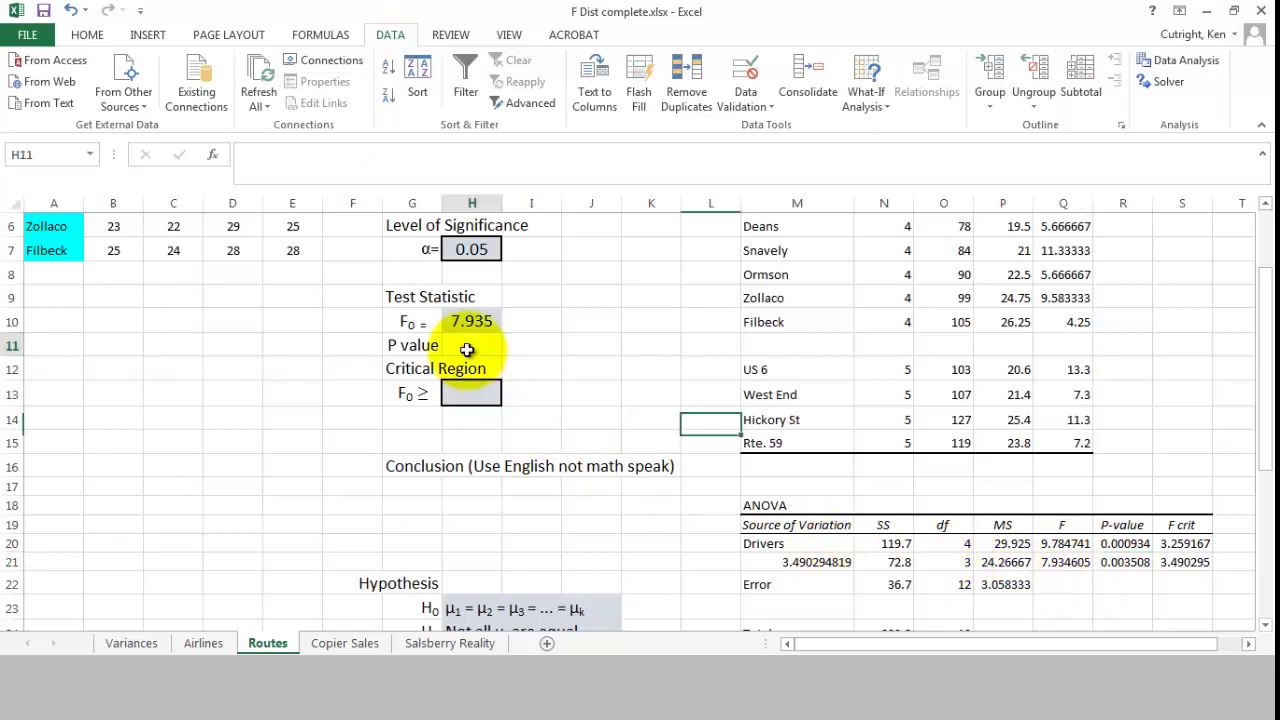
pyautogui.write('=')
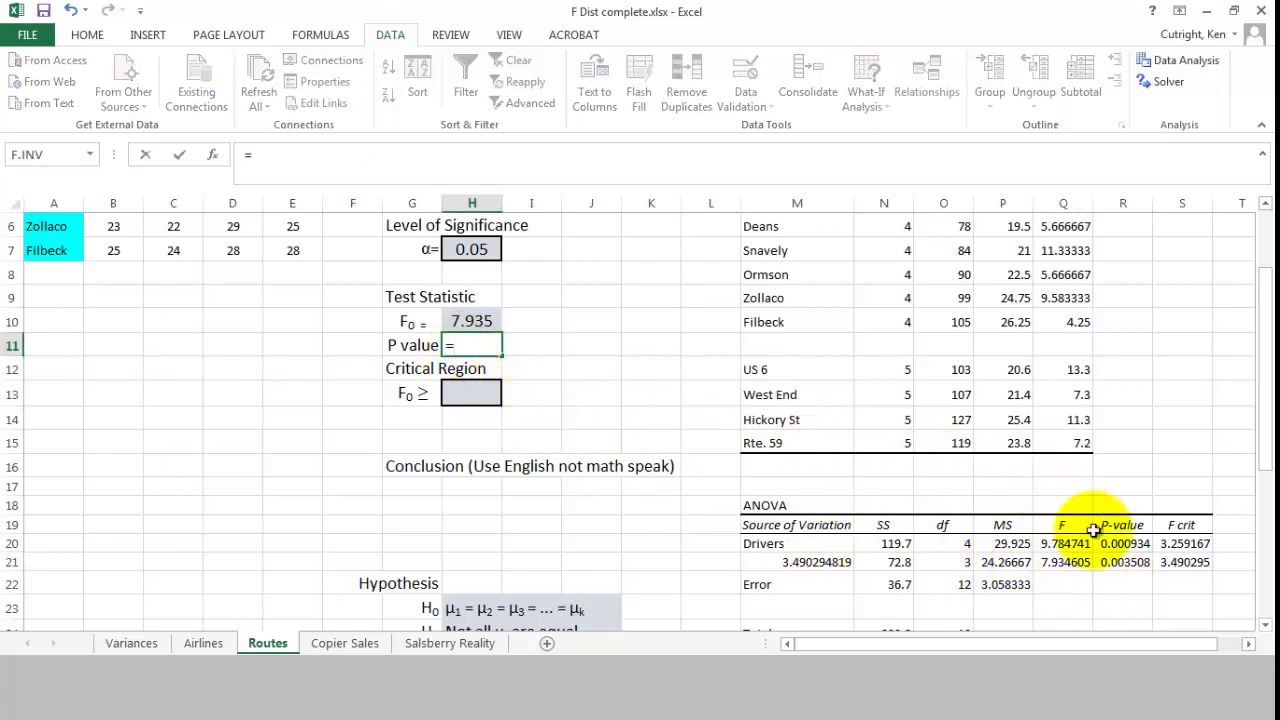
pyautogui.click(1120, 562)
pyautogui.press('Return')
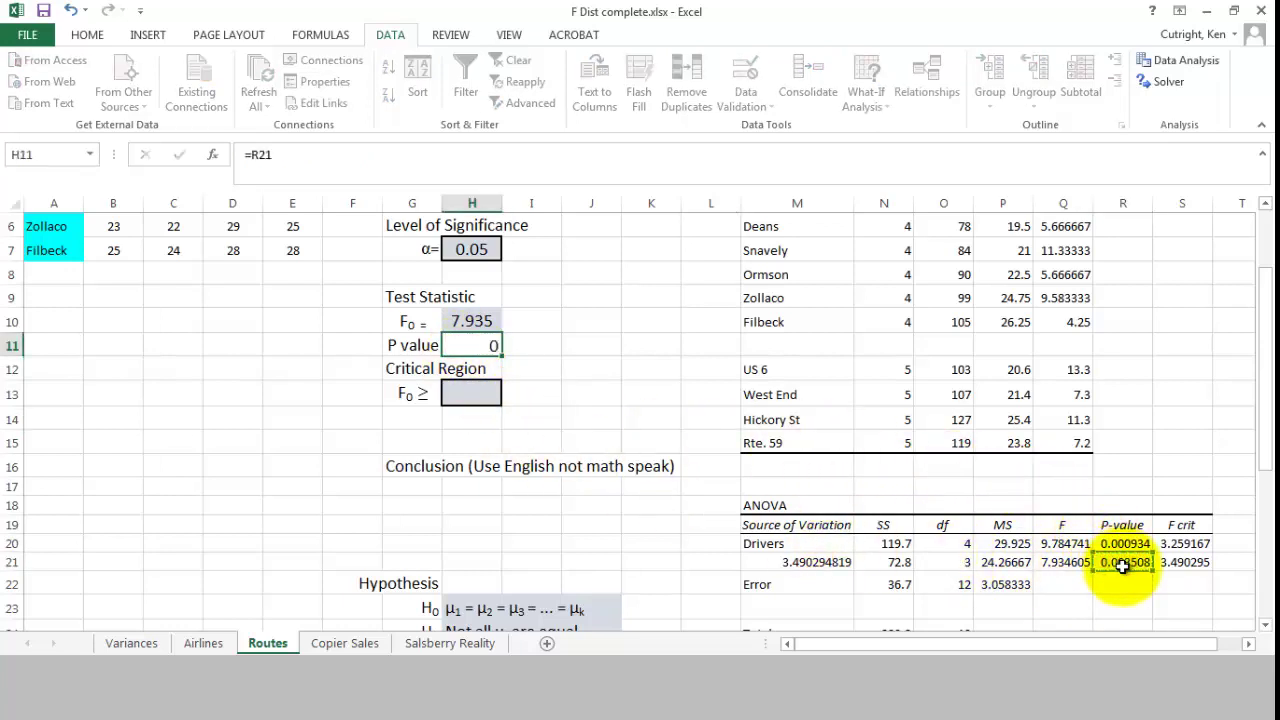
# - Link the routes test's critical region cell H13 to the F crit value in S21
pyautogui.click(401, 485)
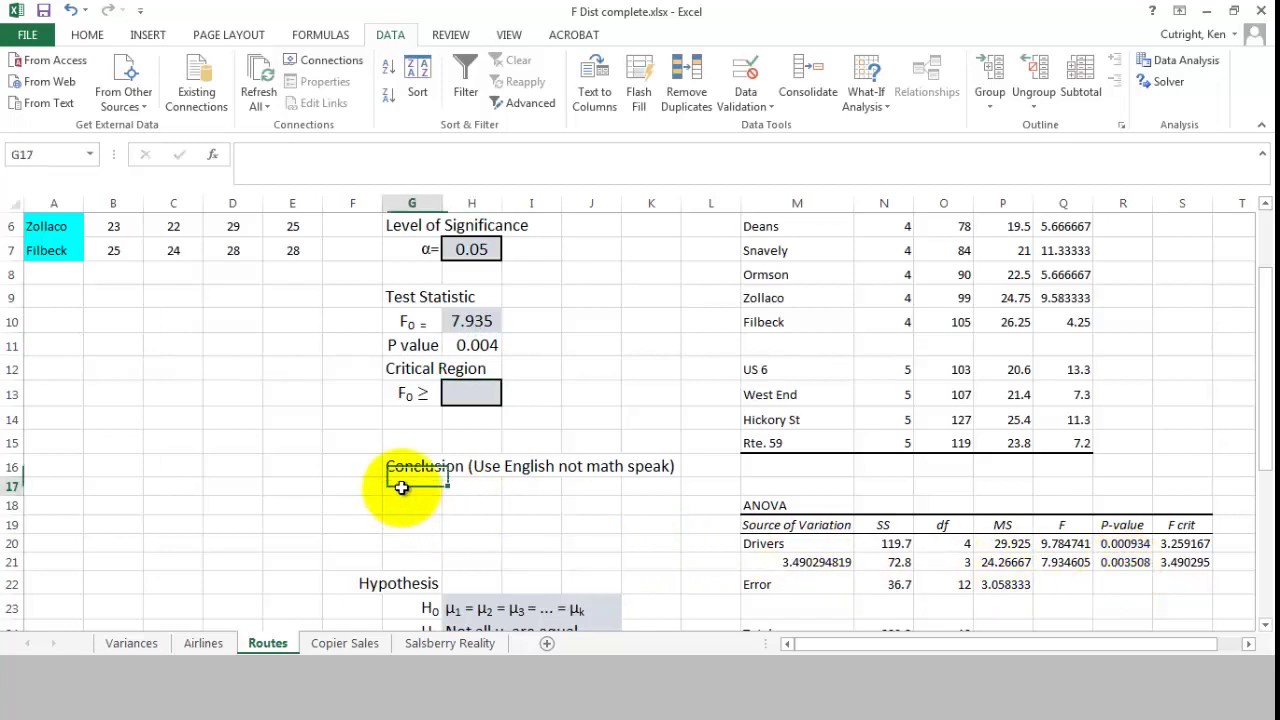
pyautogui.click(458, 401)
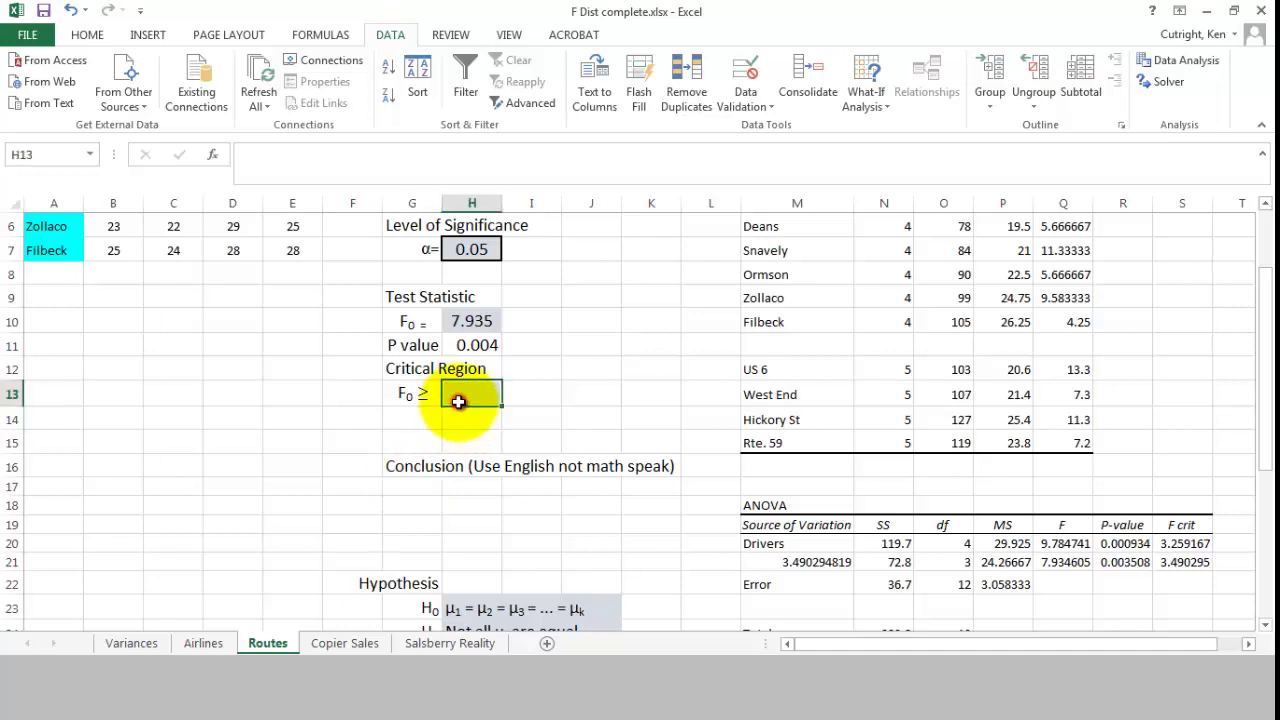
pyautogui.write('=')
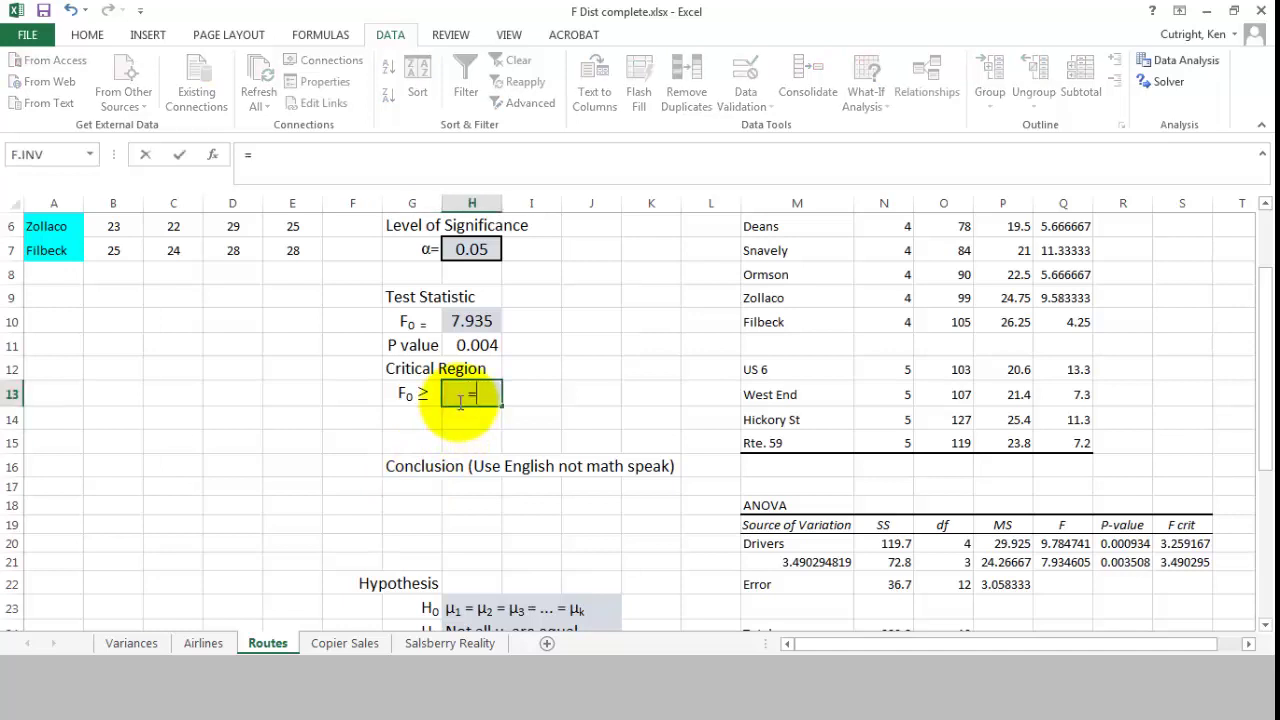
pyautogui.click(1187, 563)
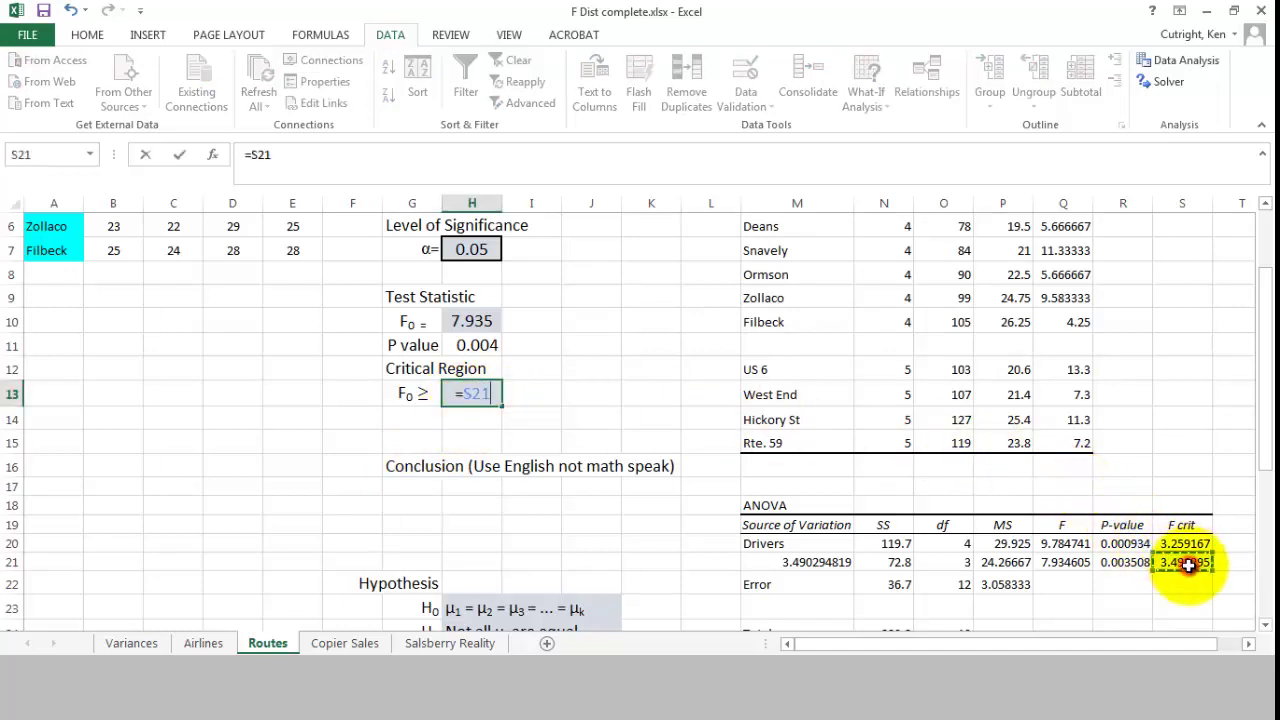
pyautogui.press('Return')
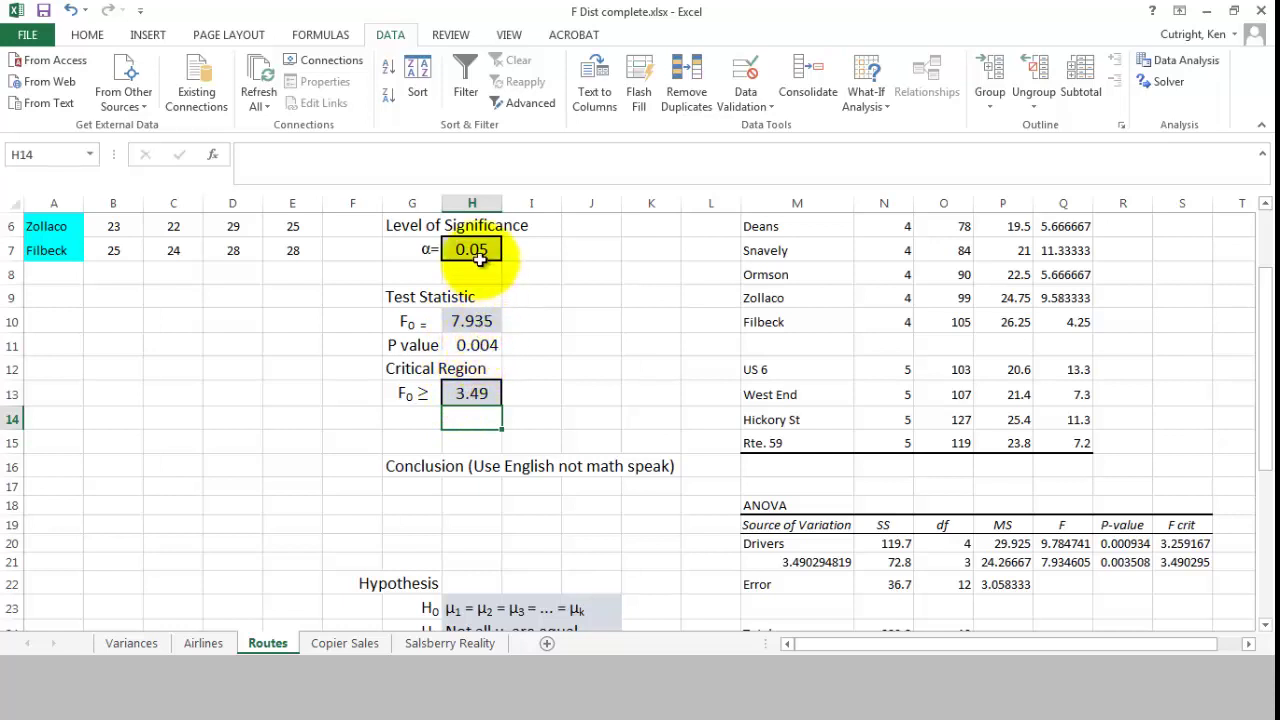
# - Enter the routes test's conclusion in cell G17: "Travel times for all four routes are not the same"
pyautogui.click(414, 484)
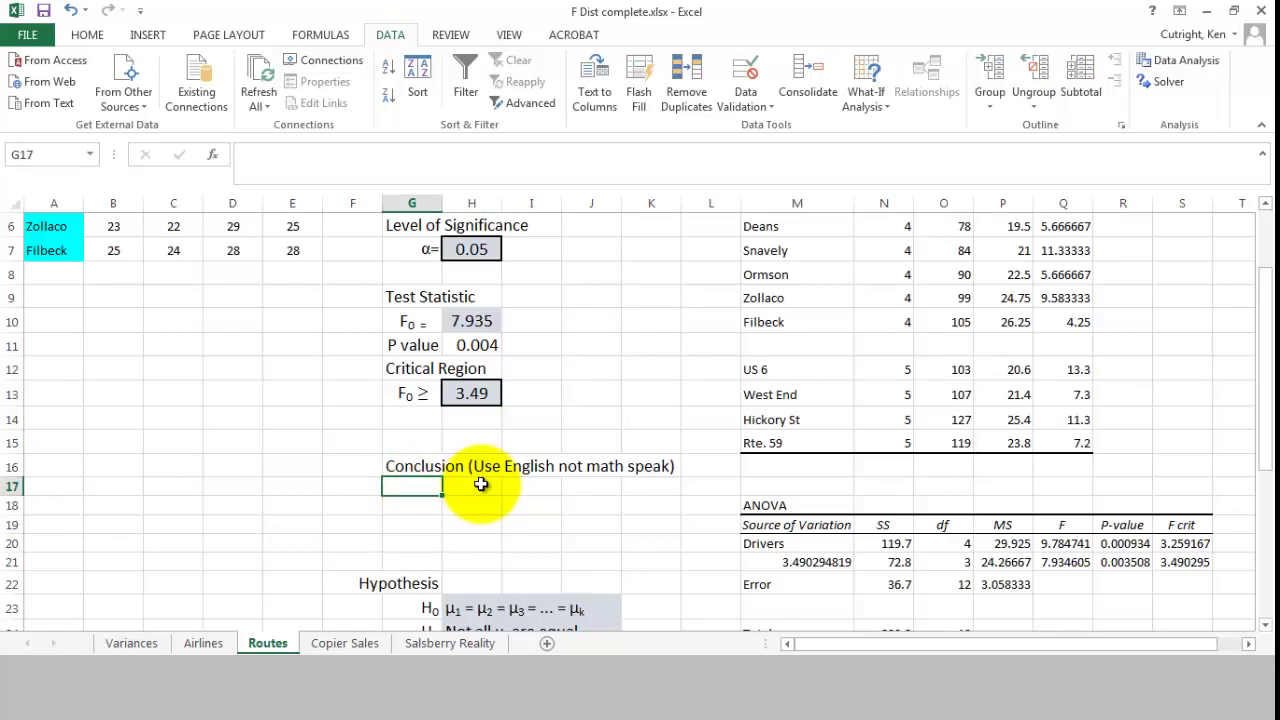
pyautogui.write('Tr')
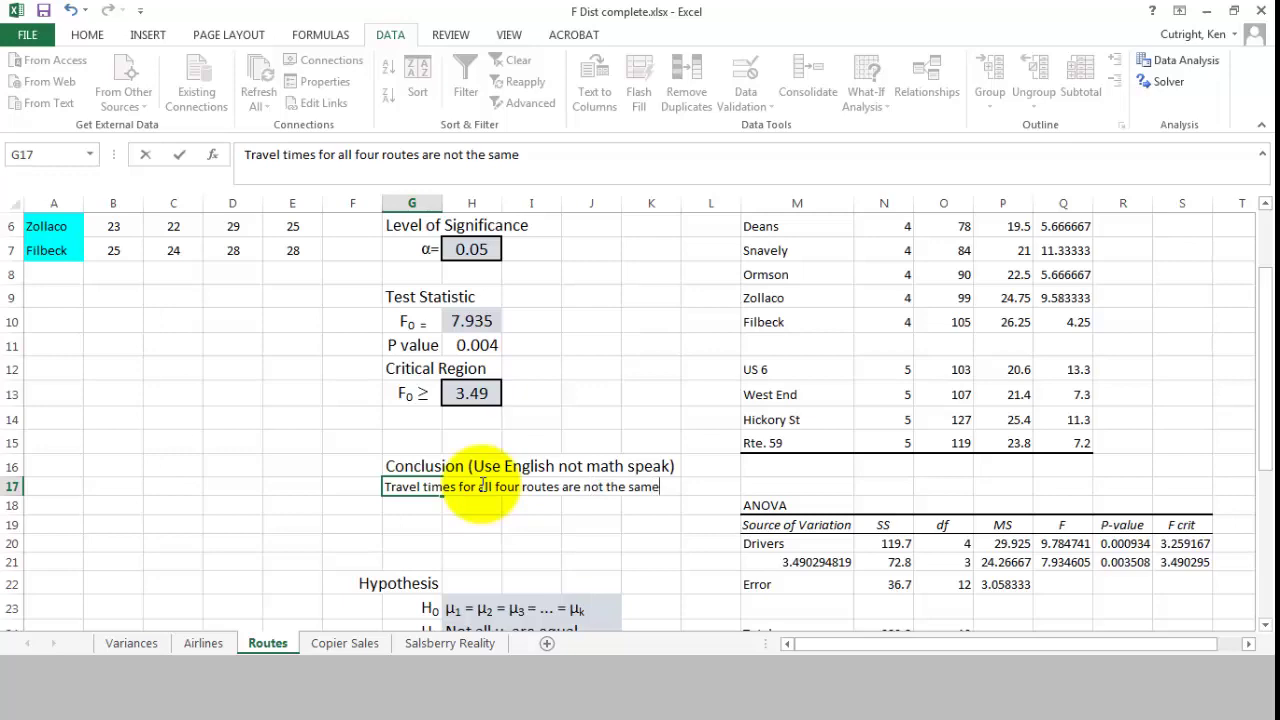
pyautogui.press('Return')
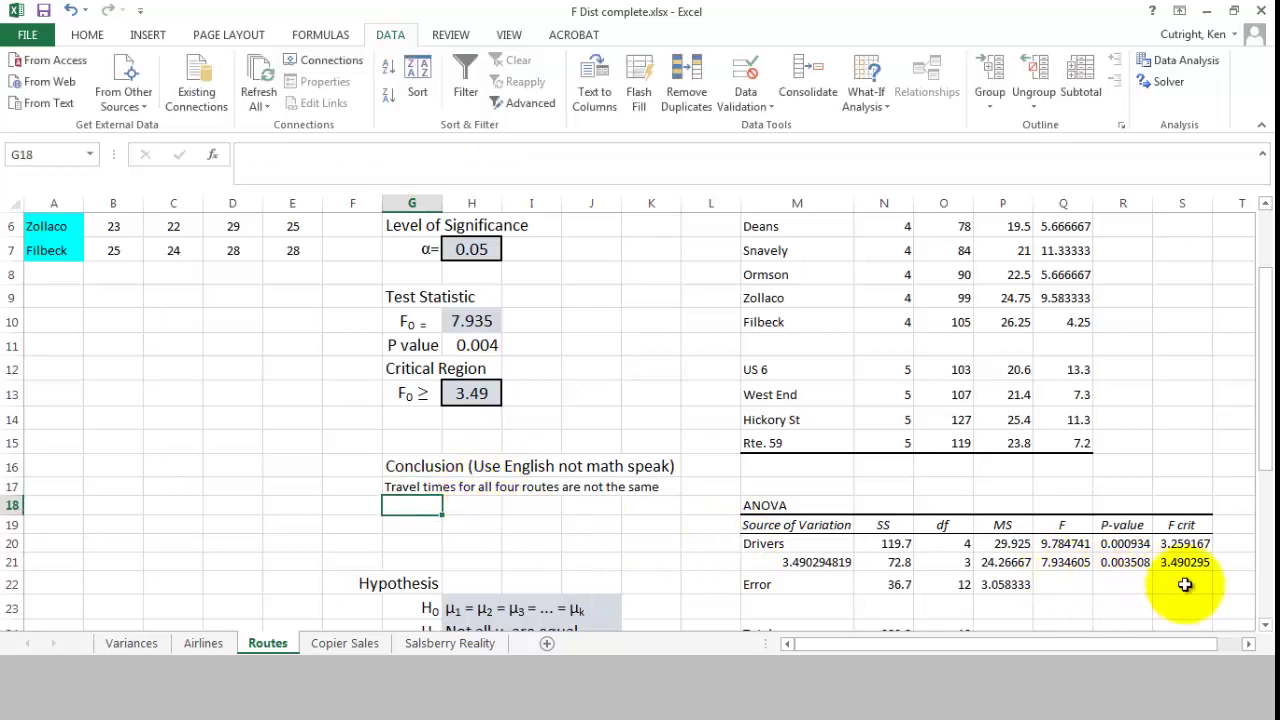
# - In the second hypothesis test, set the level of significance in H27 to .05 and link test statistic H30 to the Drivers F value in Q20
pyautogui.moveTo(1266, 628); pyautogui.dragTo(1266, 628)
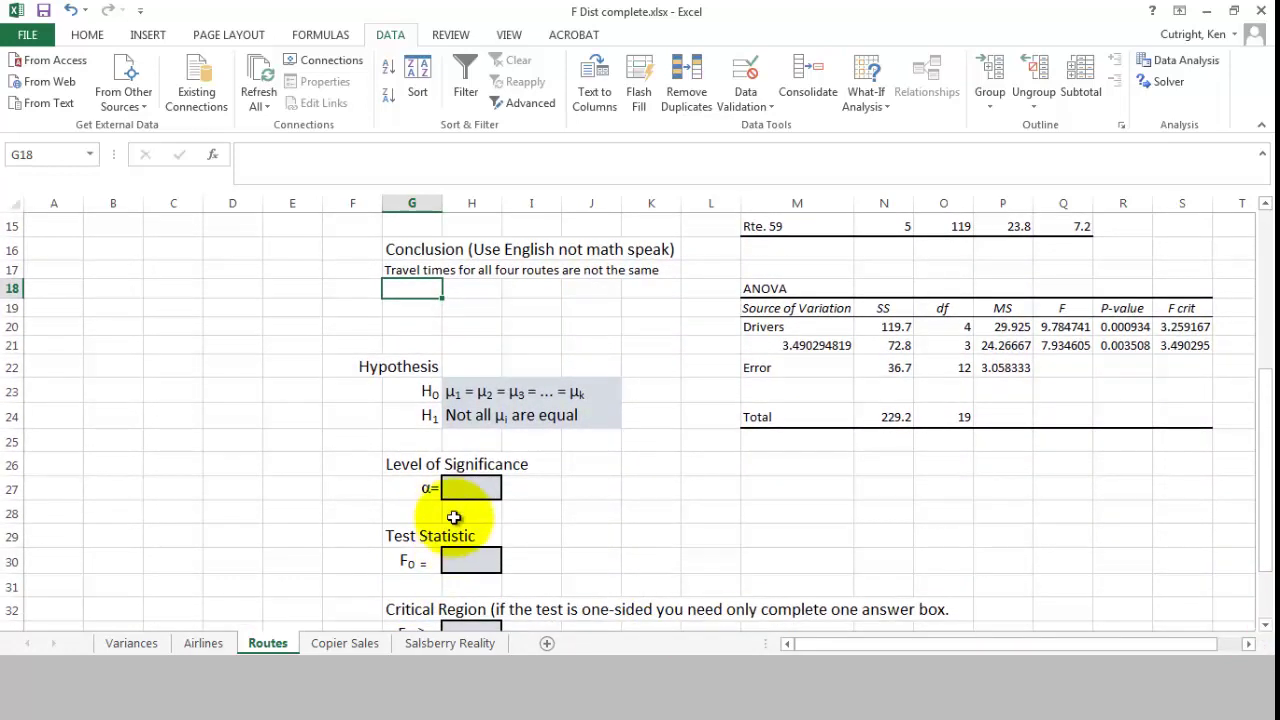
pyautogui.click(466, 487)
pyautogui.write('.05')
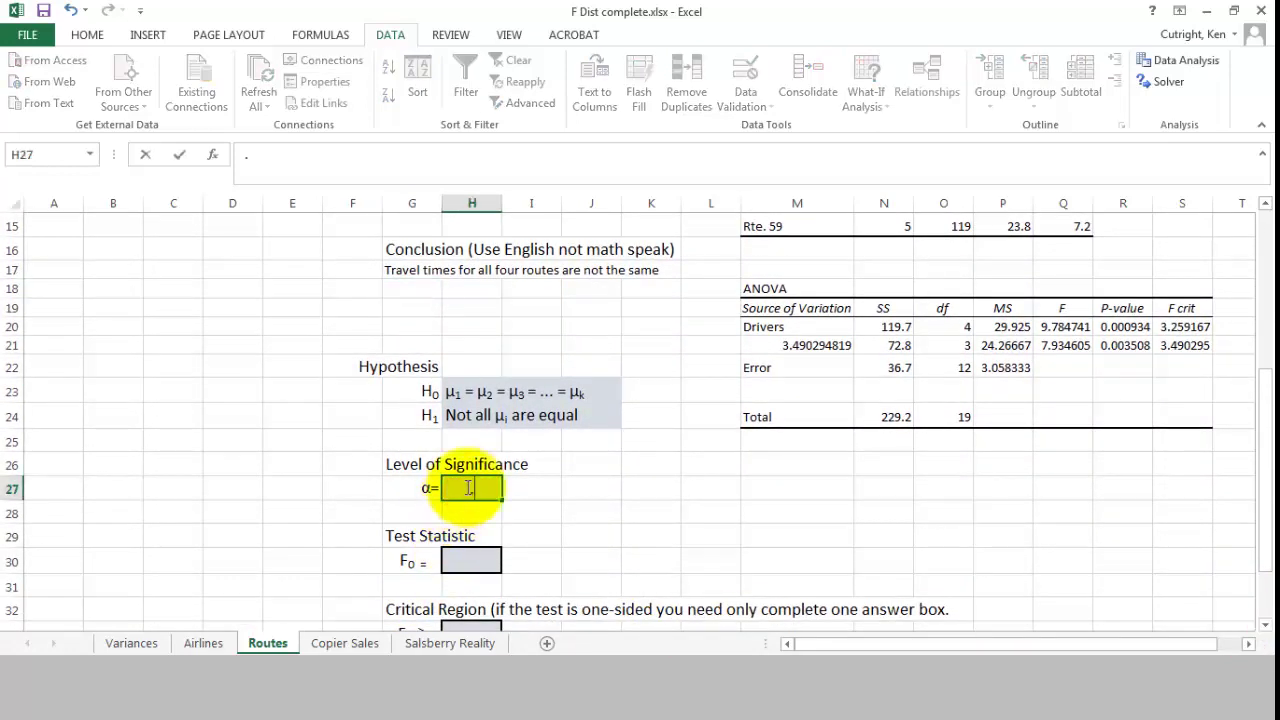
pyautogui.click(467, 558)
pyautogui.write('=')
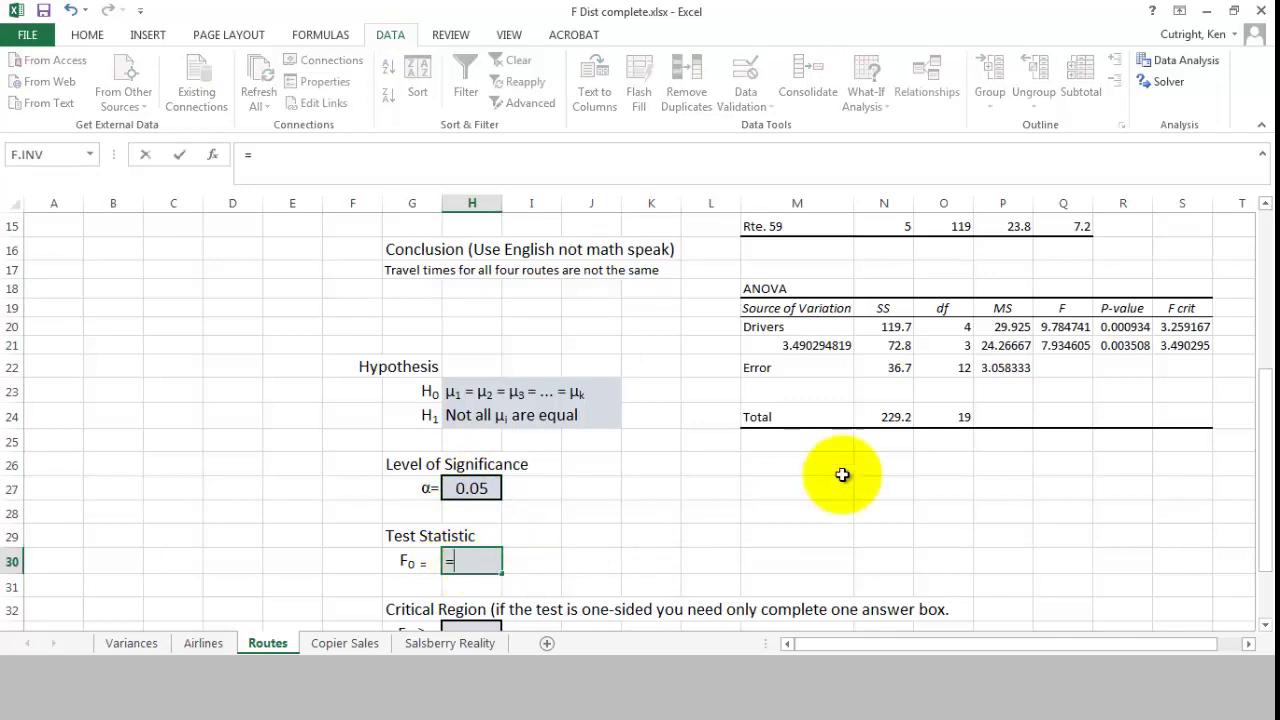
pyautogui.click(1071, 327)
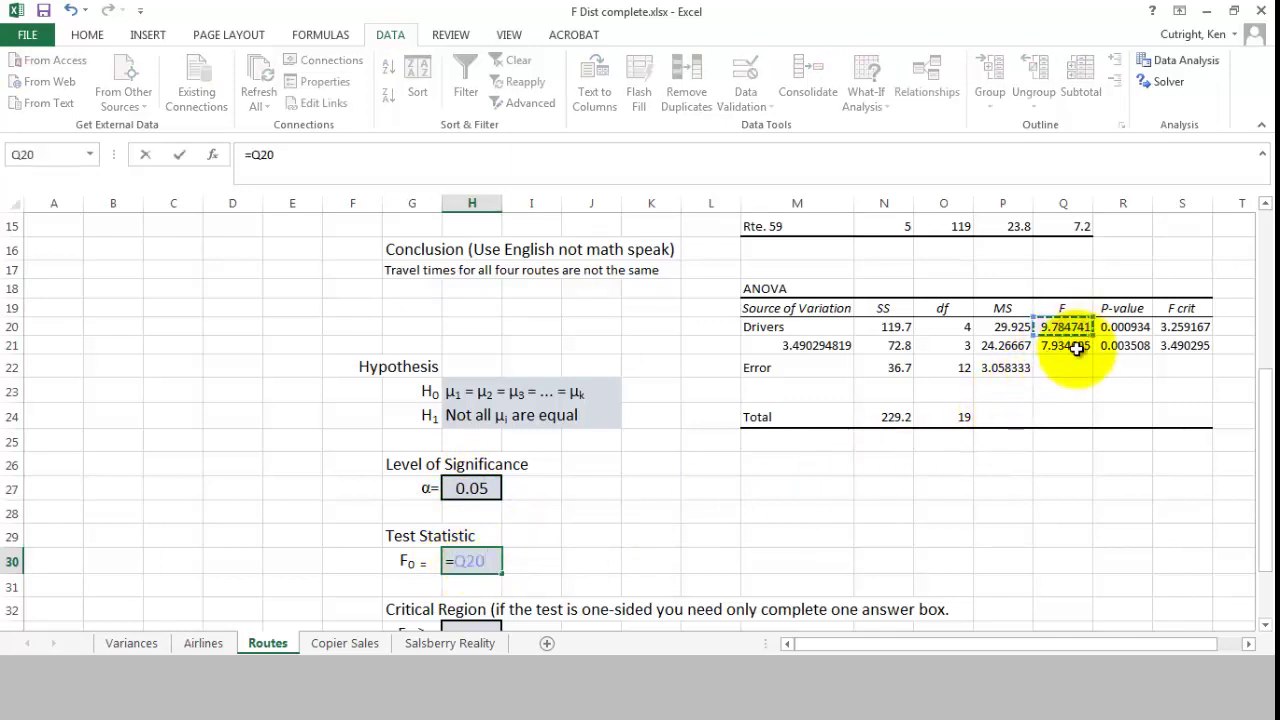
pyautogui.press('Return')
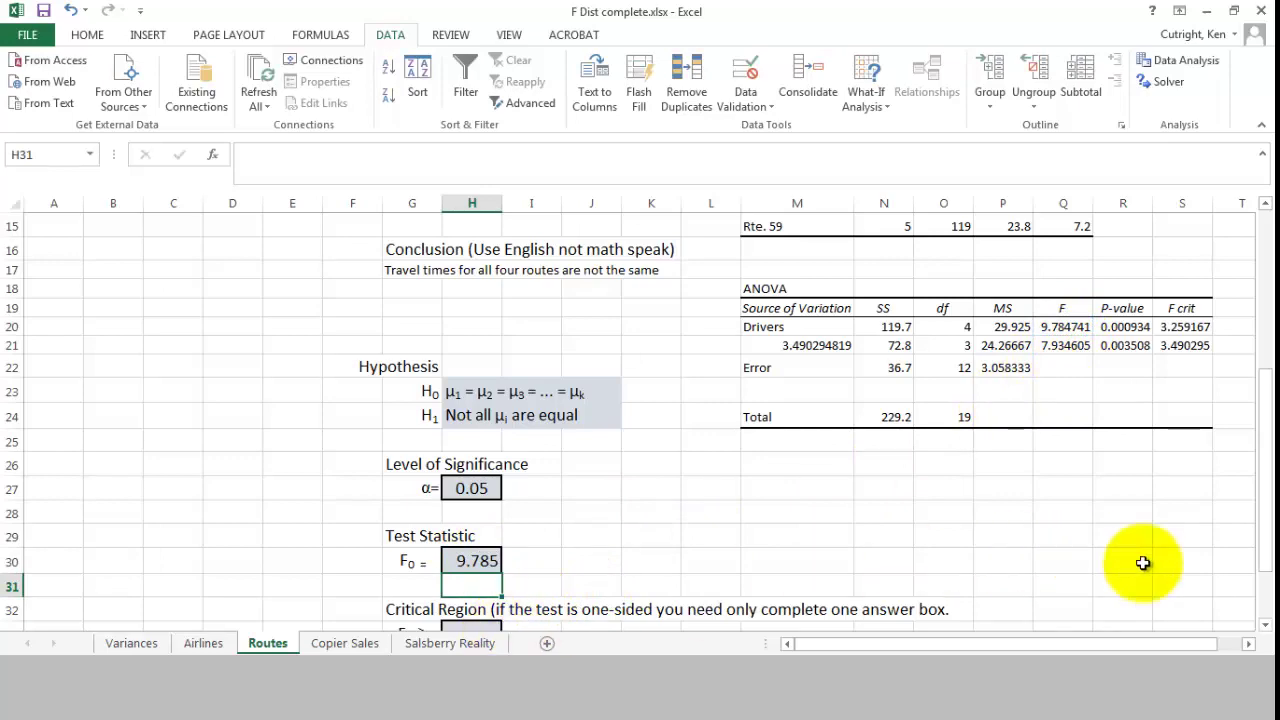
# - Link the second test's critical region cell H33 to the Drivers F crit value in S20
pyautogui.click(1263, 624)
pyautogui.click(1260, 624)
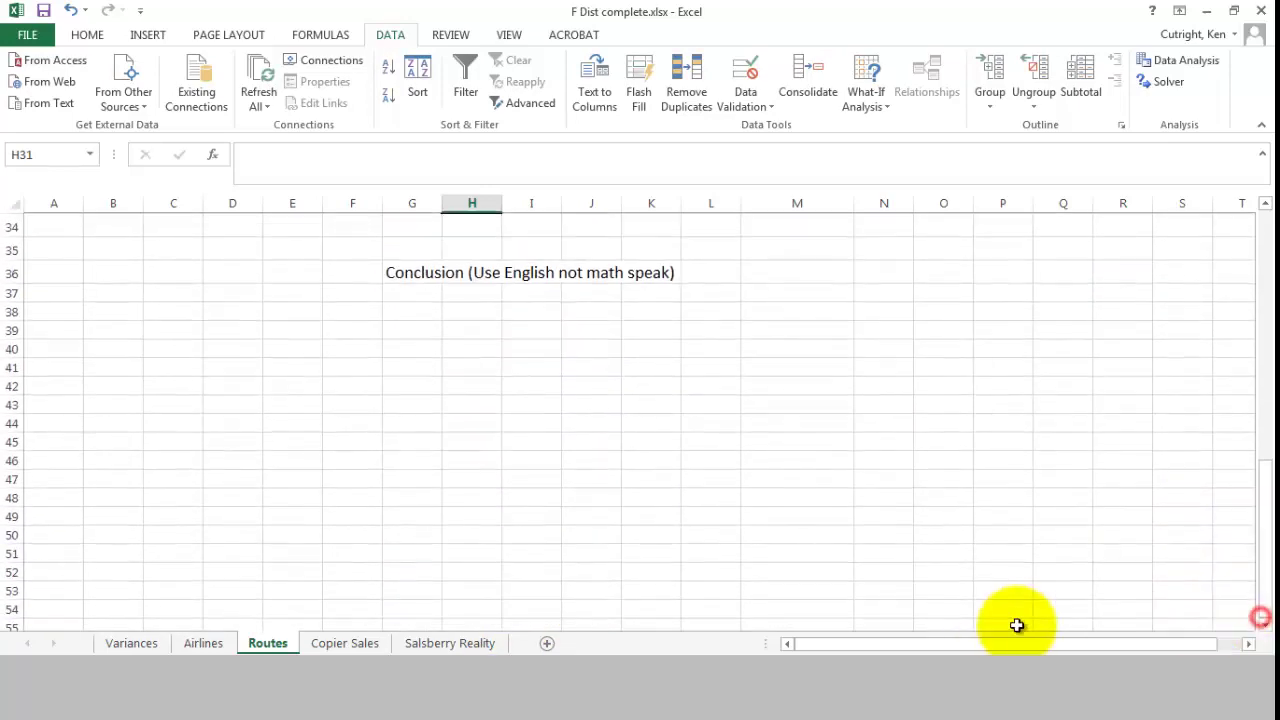
pyautogui.click(1265, 205)
pyautogui.moveTo(1267, 206); pyautogui.dragTo(1263, 206)
pyautogui.click(465, 565)
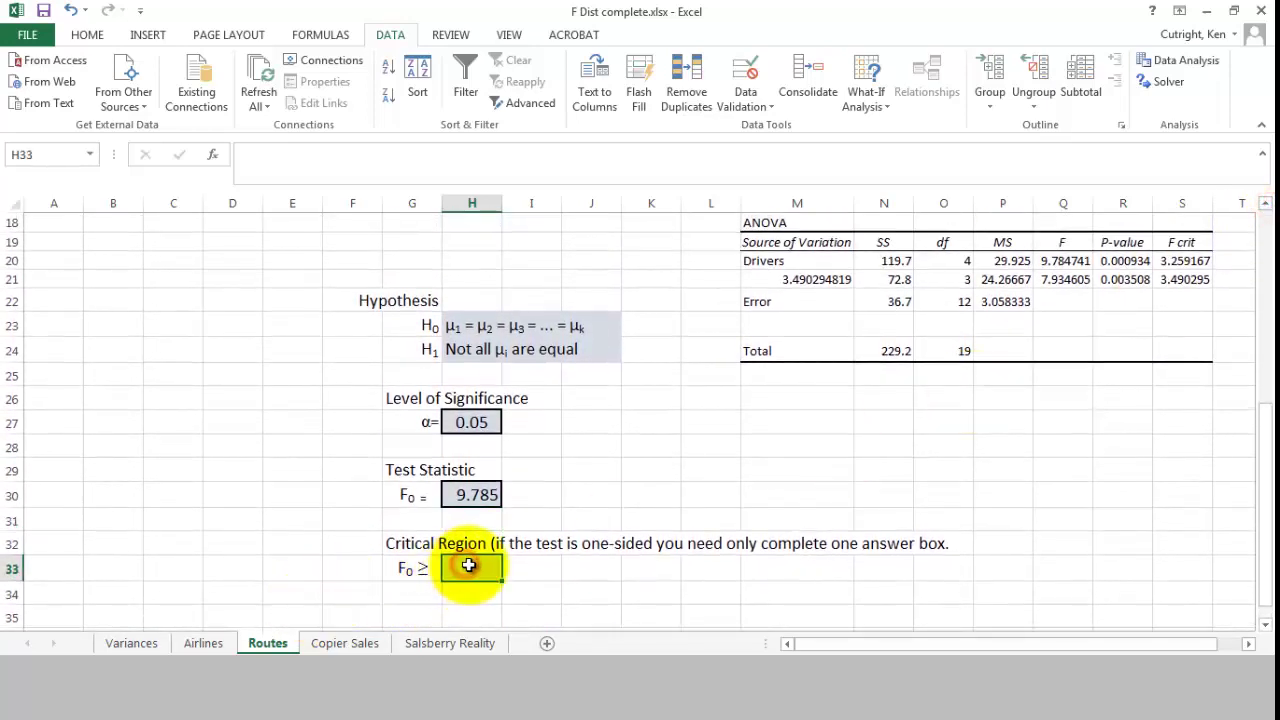
pyautogui.write('=')
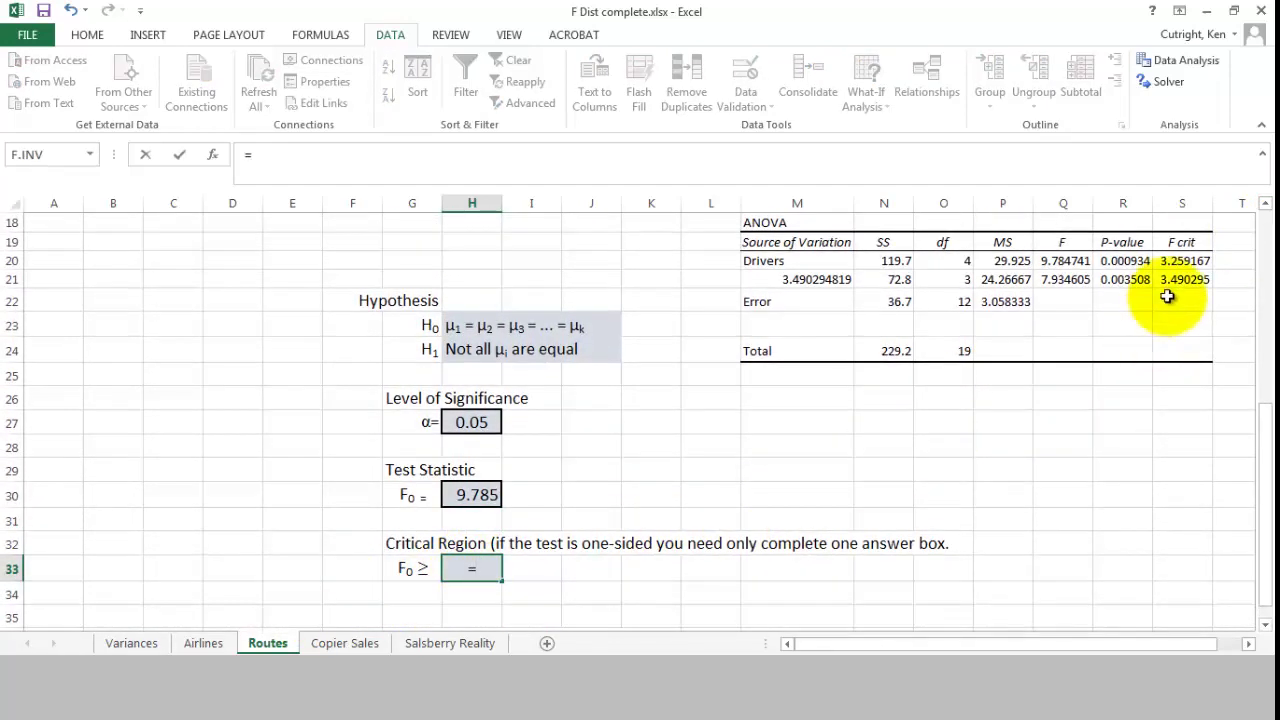
pyautogui.click(1180, 262)
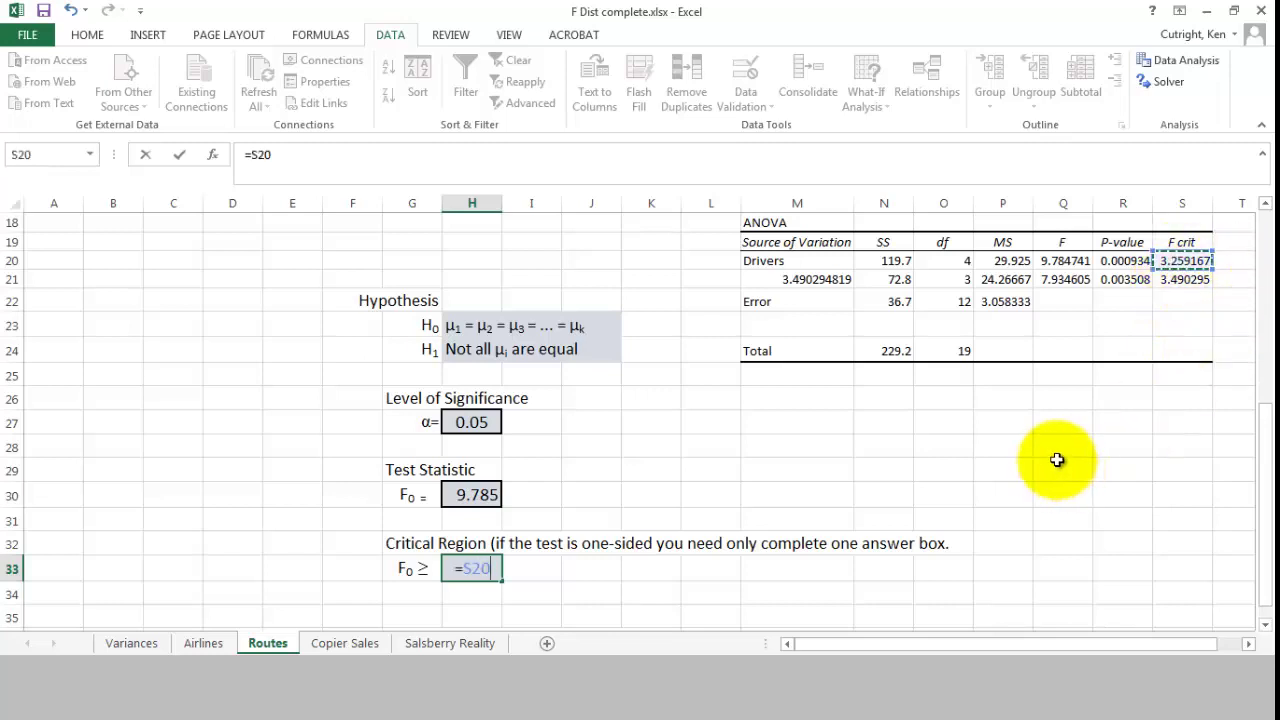
pyautogui.press('Return')
# - Add a "P value" label in G31 and link H31 beside it to the Drivers P-value in R20
pyautogui.click(408, 517)
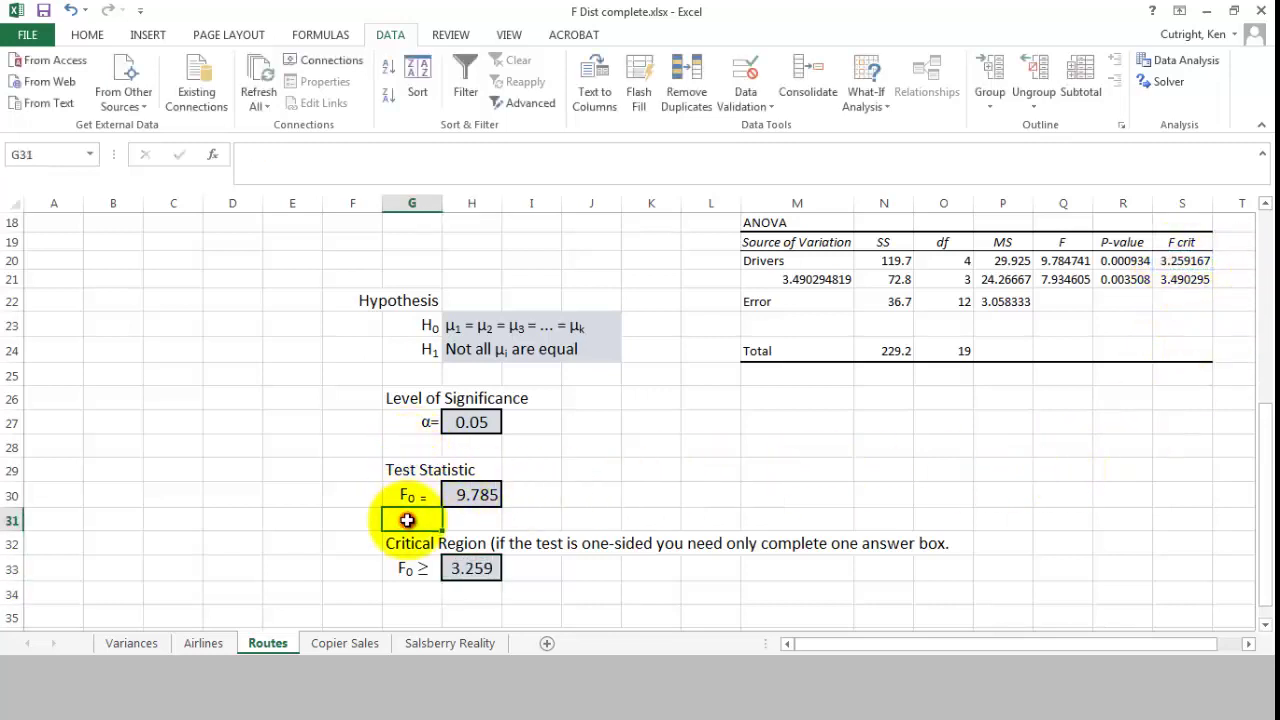
pyautogui.write('P value')
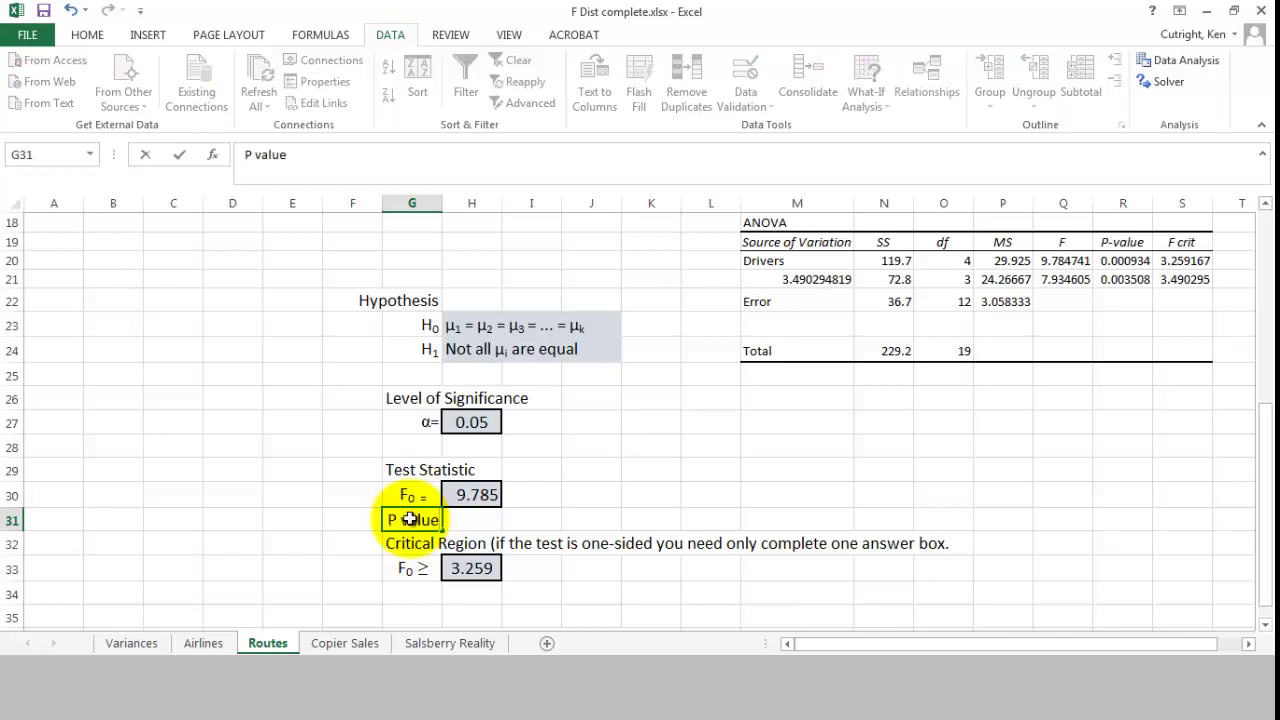
pyautogui.press('Tab')
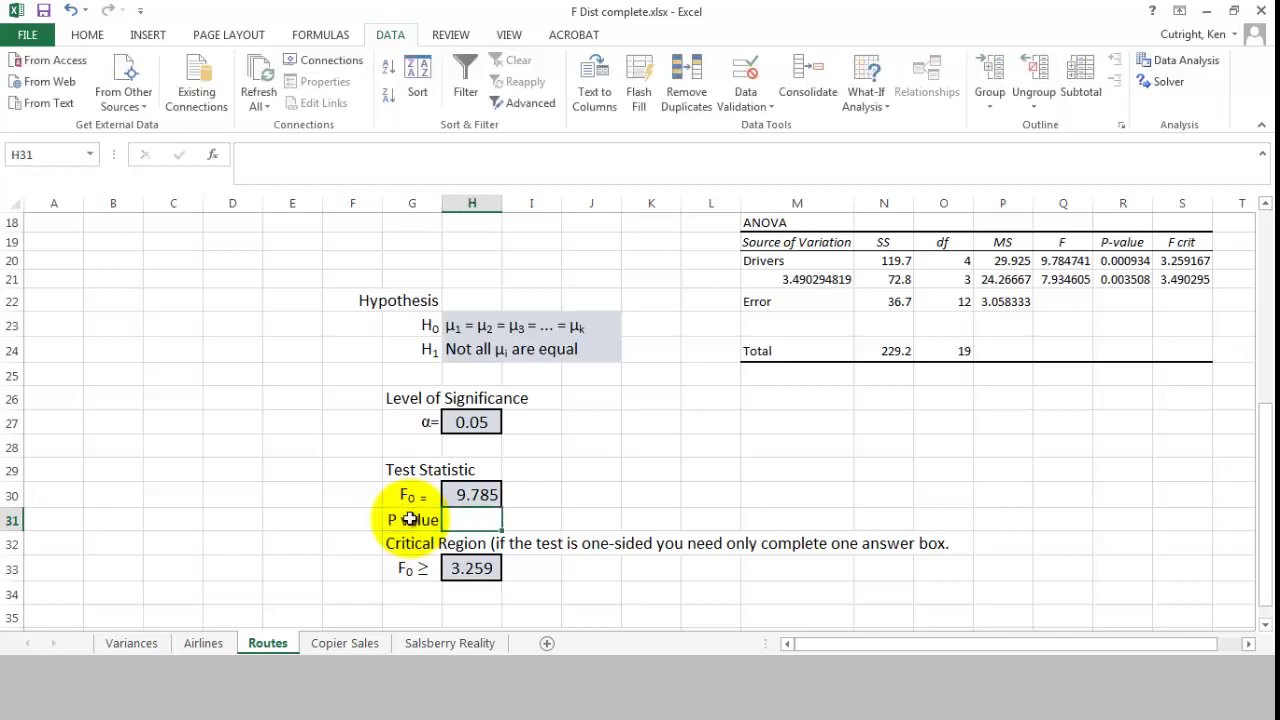
pyautogui.write('=')
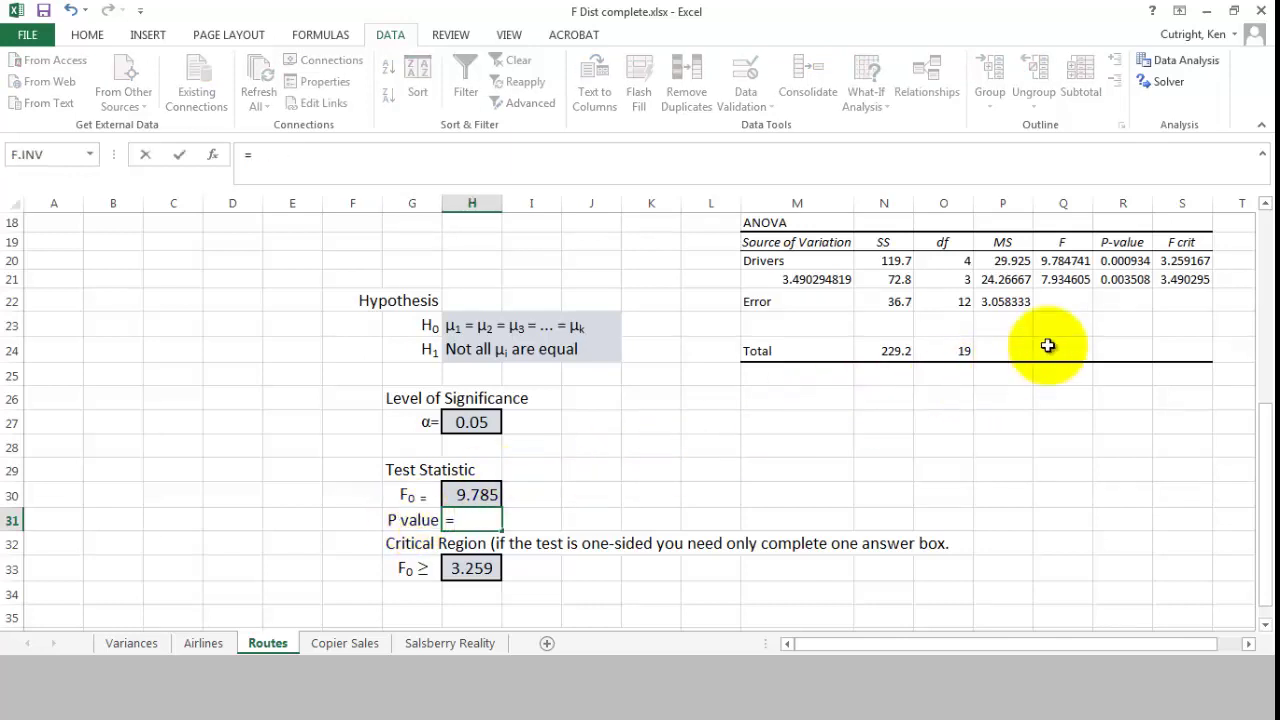
pyautogui.click(1113, 263)
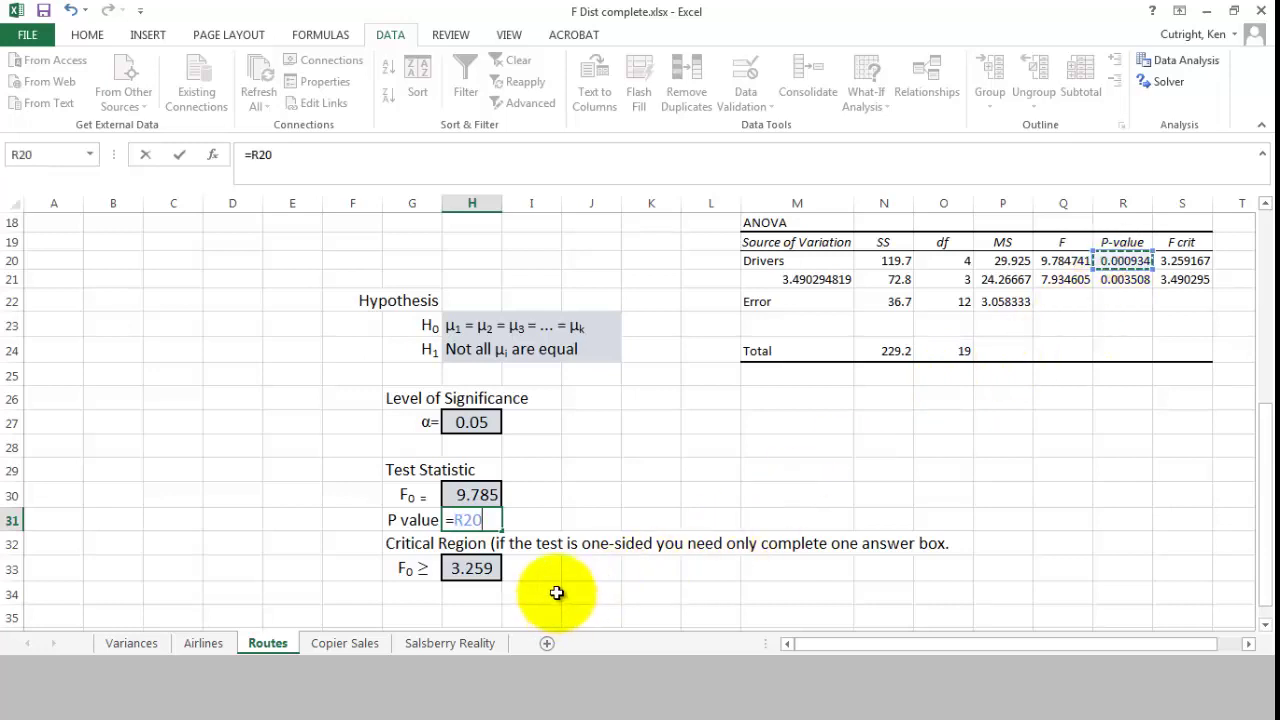
pyautogui.press('Return')
# - Enter the second test's conclusion in cell G38: "Drive time of the drivers is not the same."
pyautogui.scroll(-1, 551, 612)
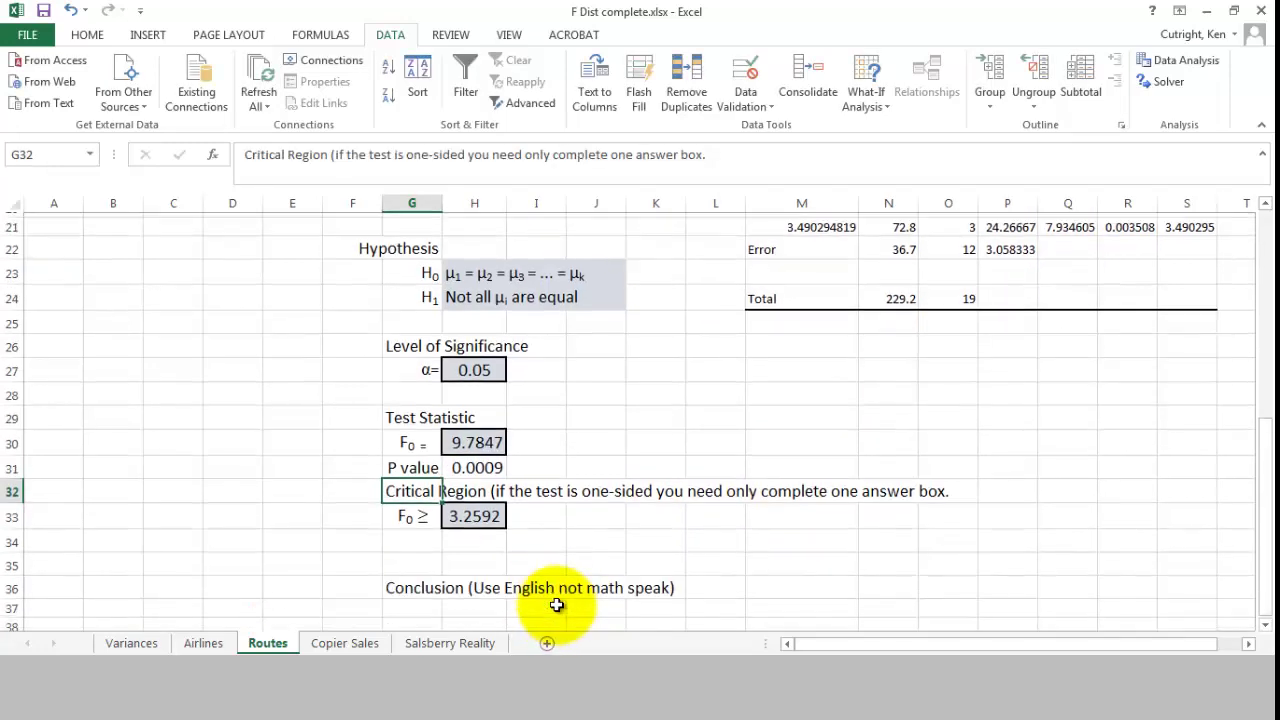
pyautogui.click(420, 615)
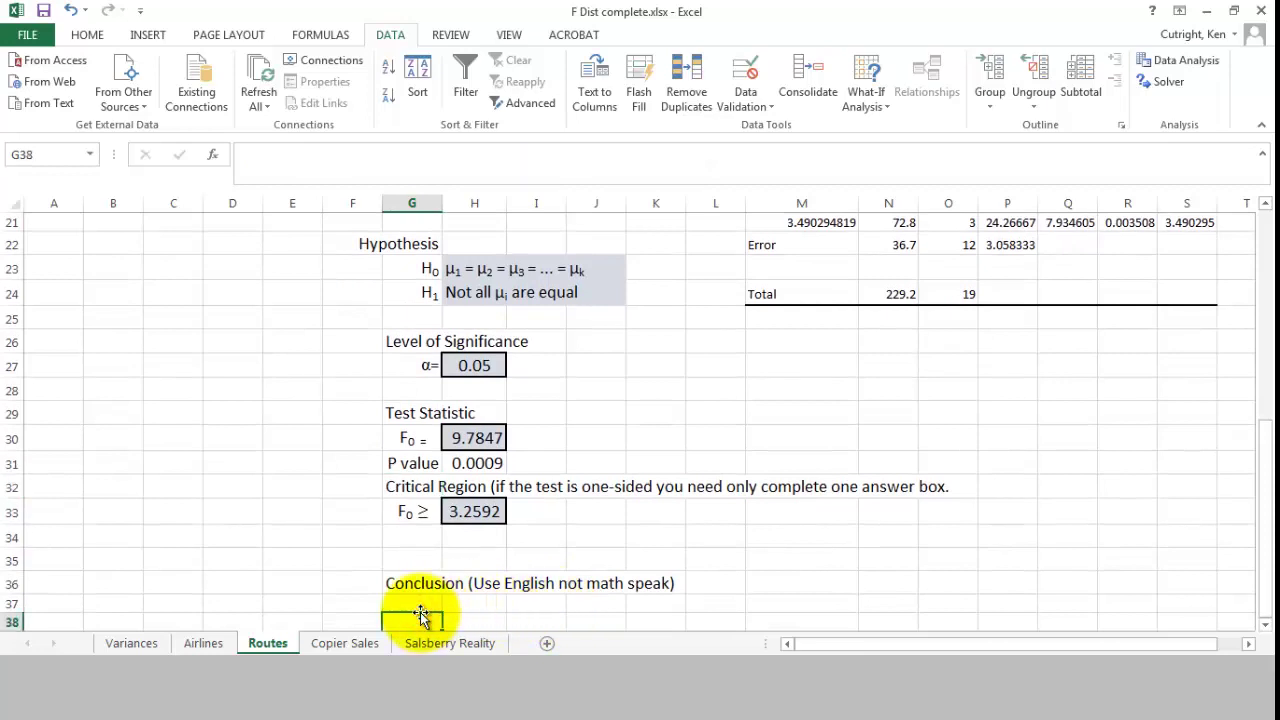
pyautogui.write('Drive time of the four')
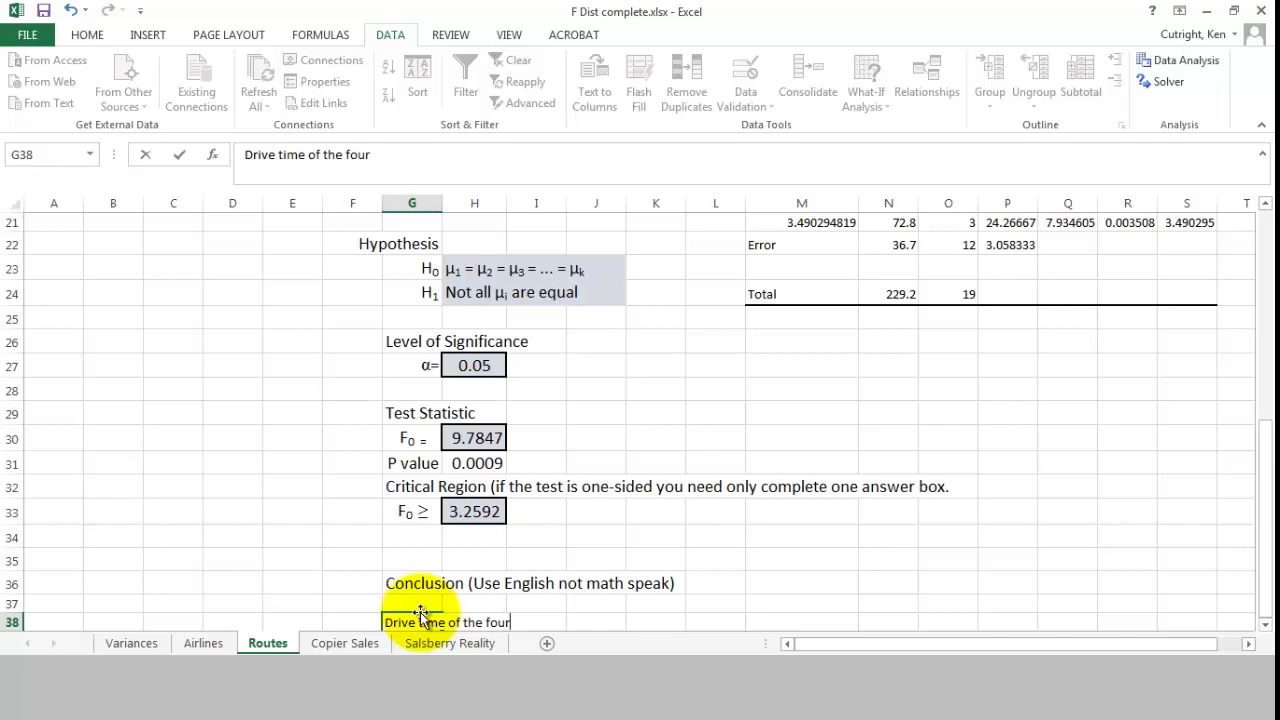
pyautogui.press('BackSpace')
pyautogui.press('BackSpace')
pyautogui.press('BackSpace')
pyautogui.press('BackSpace')
pyautogui.write('drivers is not the same.')
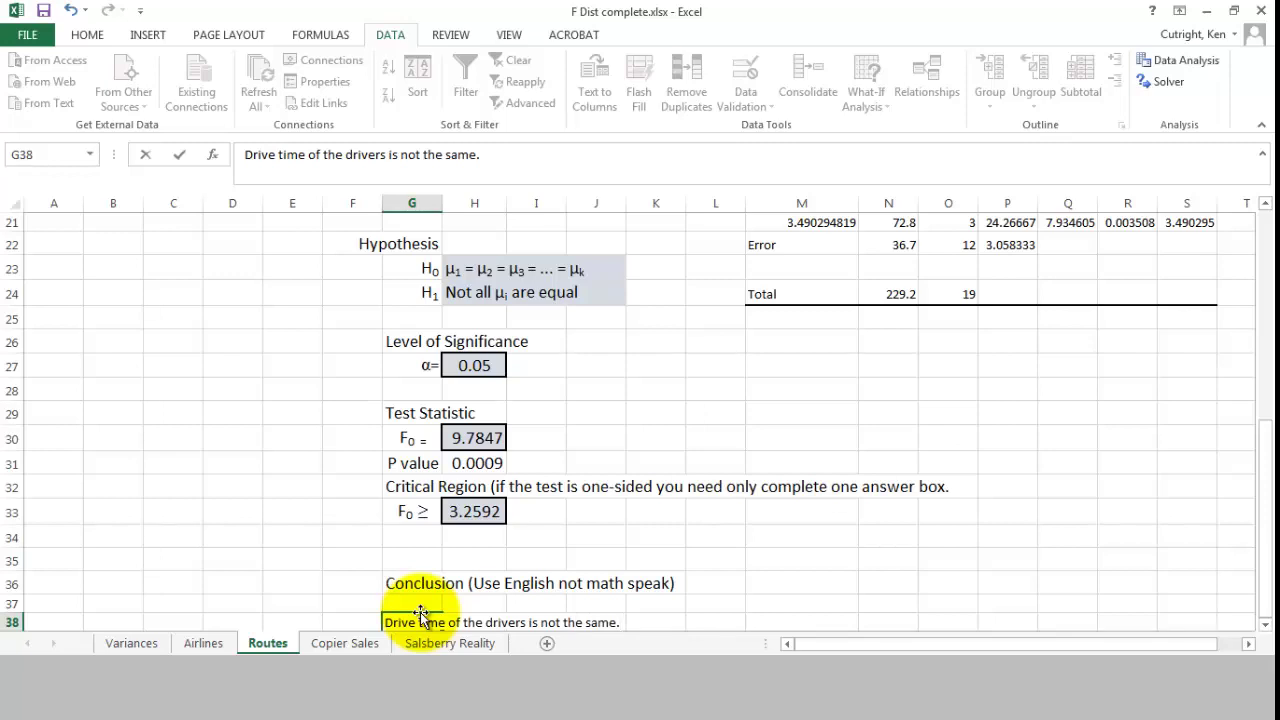
pyautogui.press('Return')
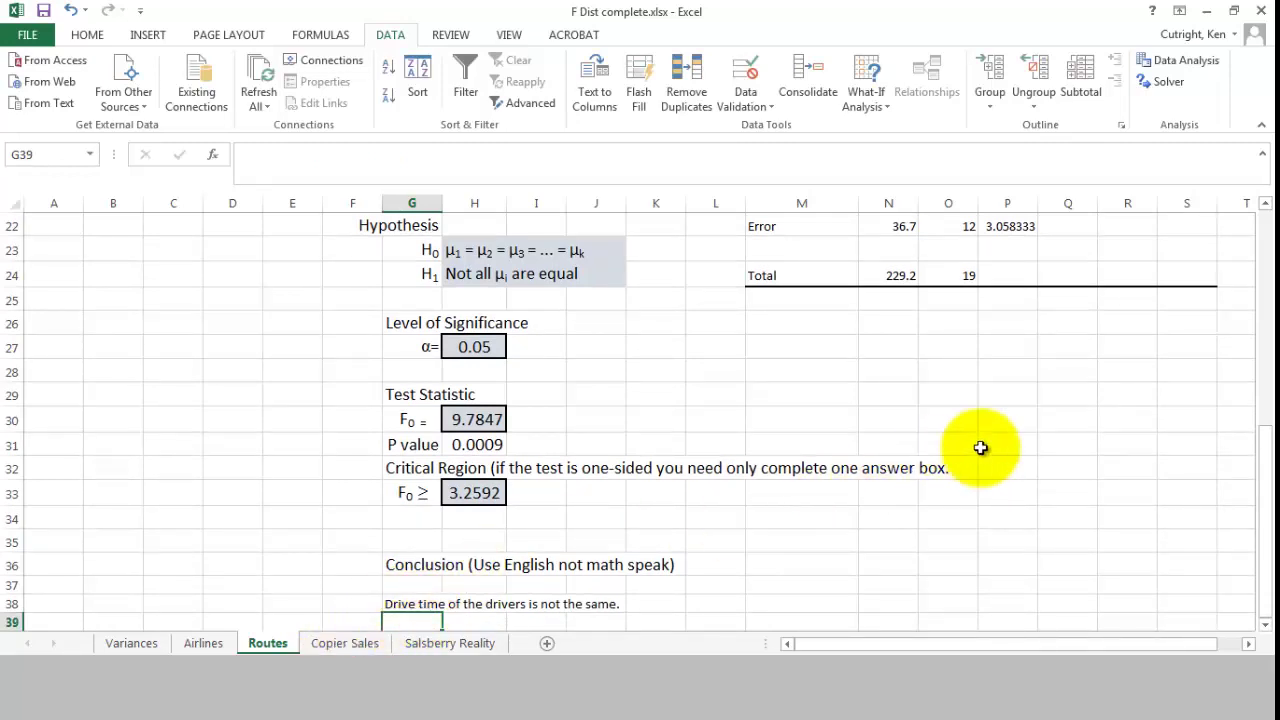
pyautogui.click(1265, 251)
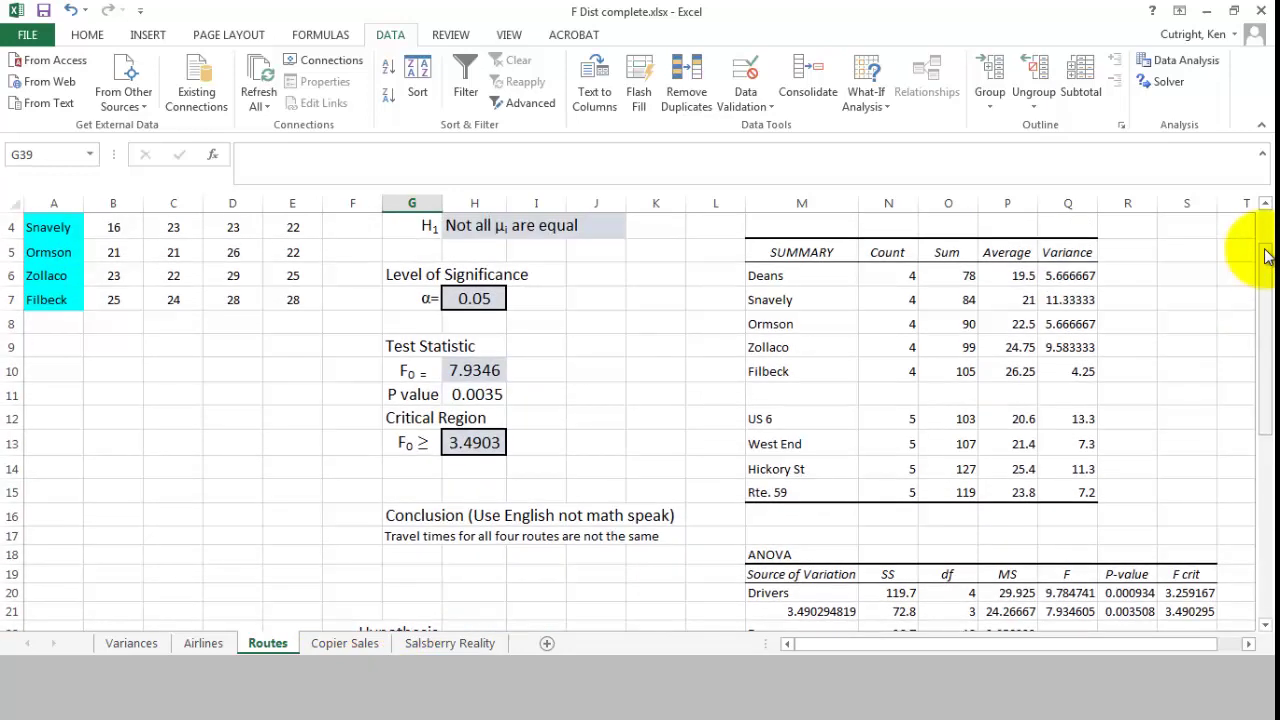
pyautogui.moveTo(1265, 251); pyautogui.dragTo(1263, 157)
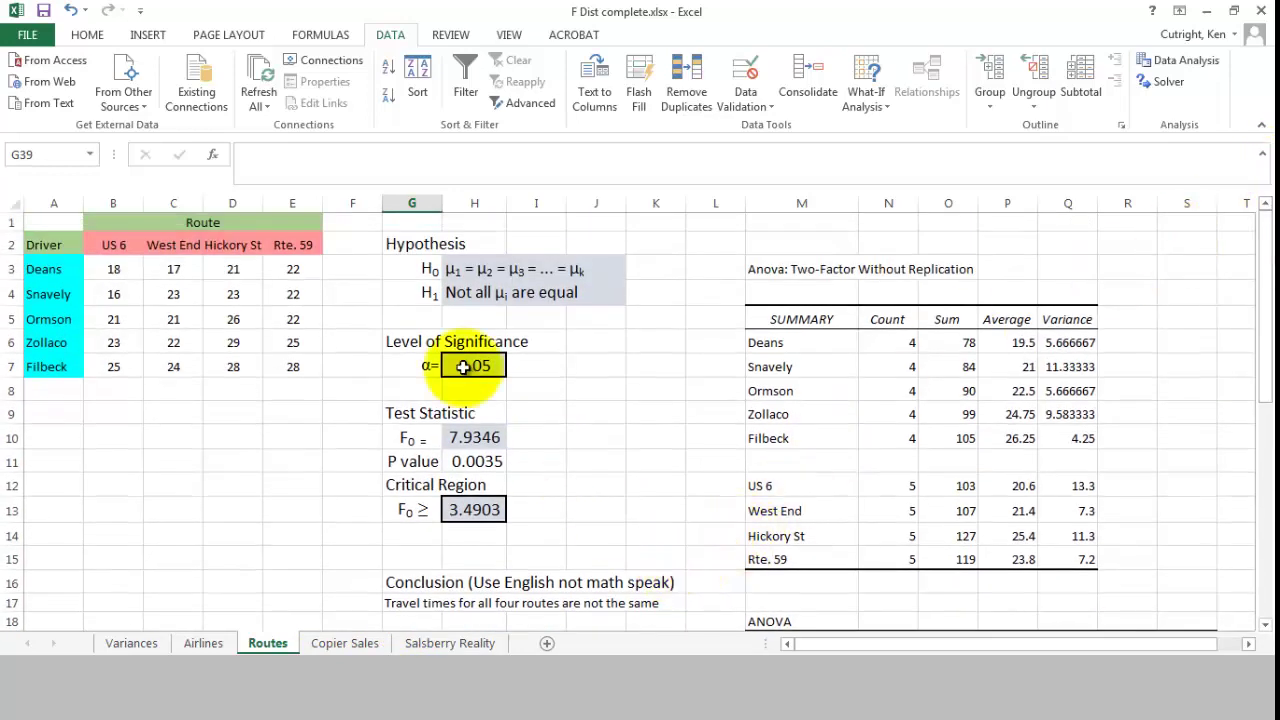